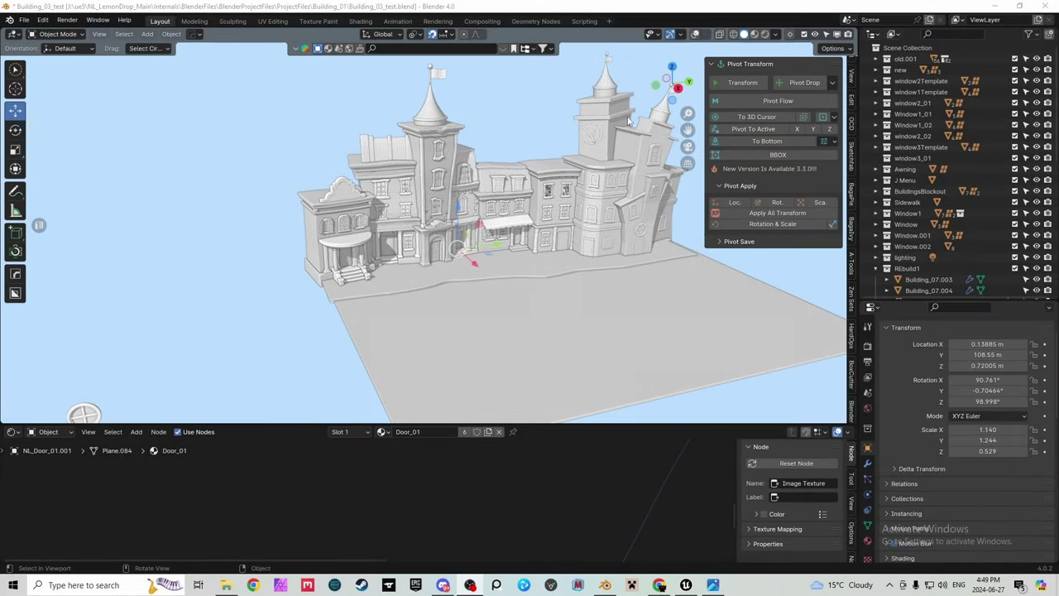
Step: Select the large ground plane in front of the street buildings and turn on the viewport overlays
mouse_move(671, 82)
mouse_down()
mouse_move(608, 83)
mouse_move(675, 83)
mouse_up()
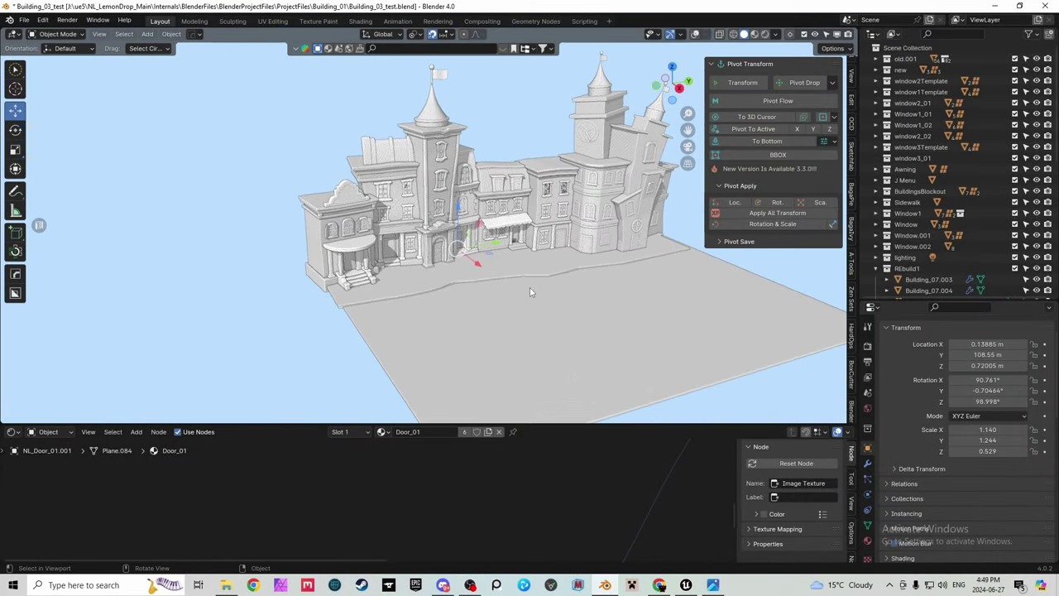
scroll(461, 261, down, 2)
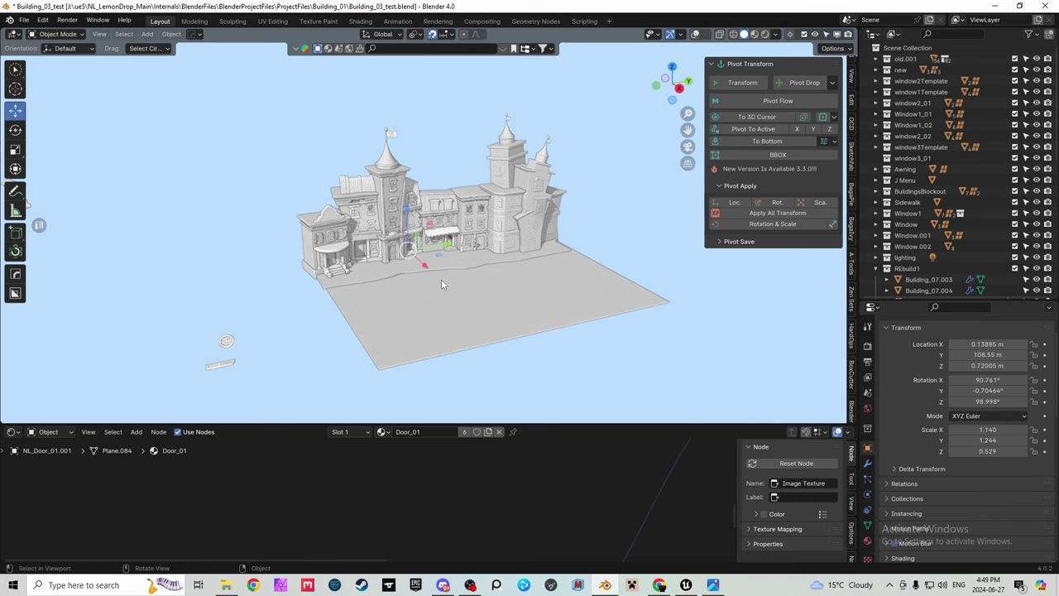
click(441, 279)
click(692, 36)
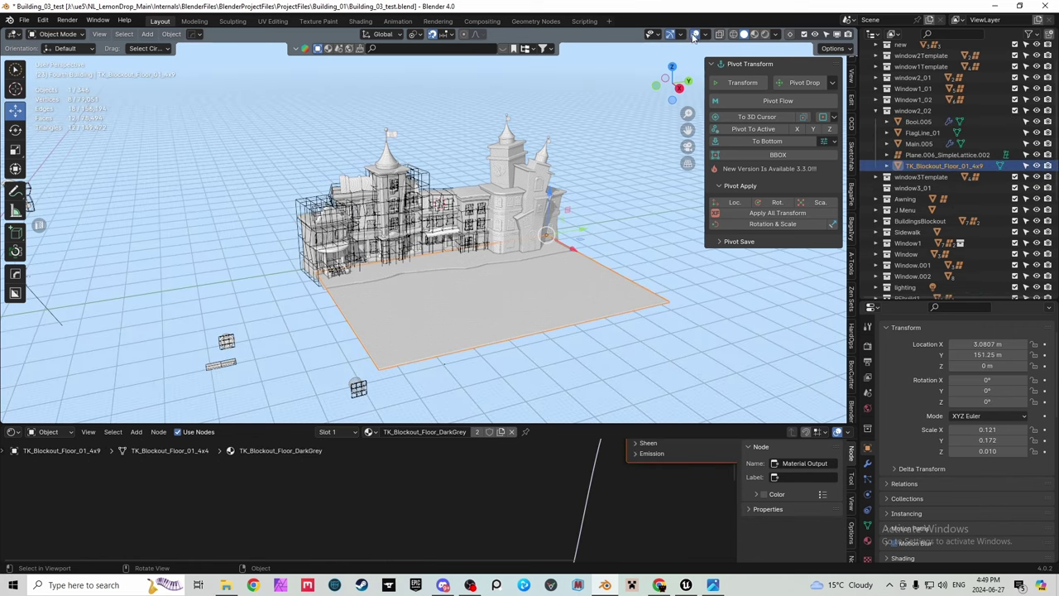
Step: Select the upper roof section of the building with the awning and locate it in the outliner
drag(667, 82, 662, 85)
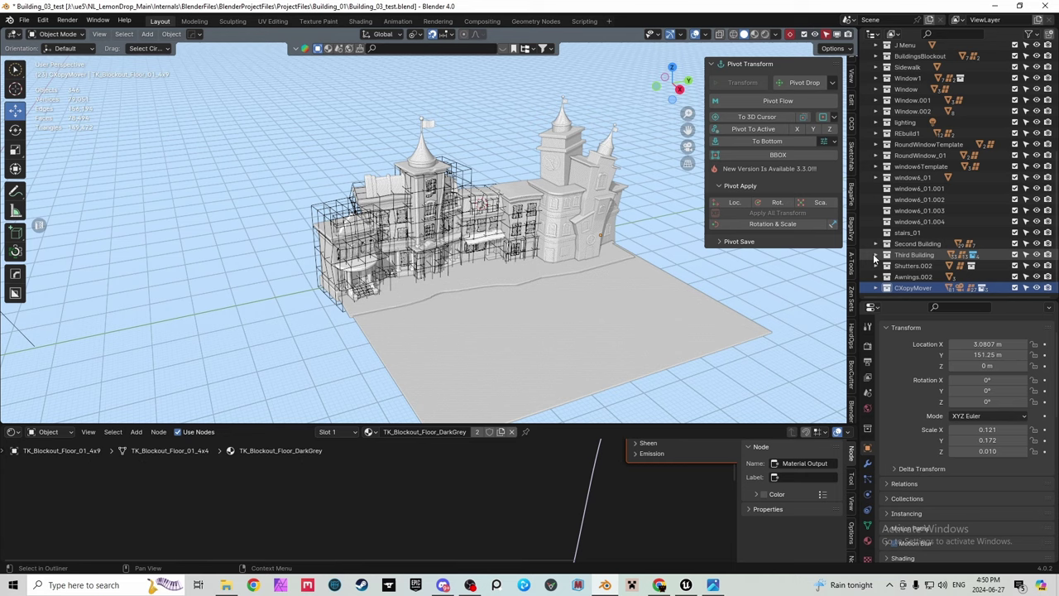
scroll(561, 254, up, 3)
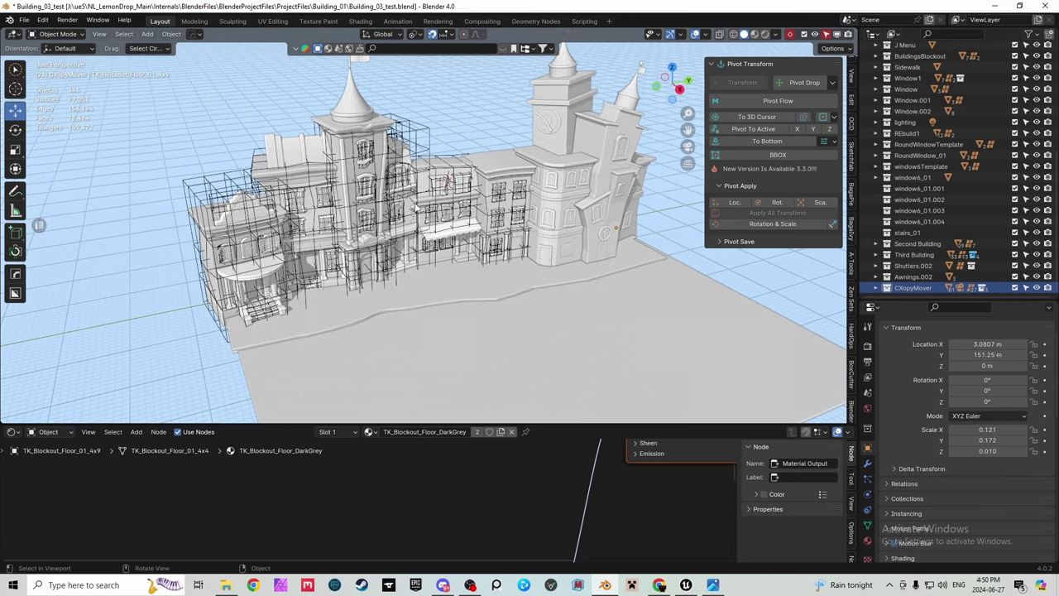
scroll(448, 182, up, 4)
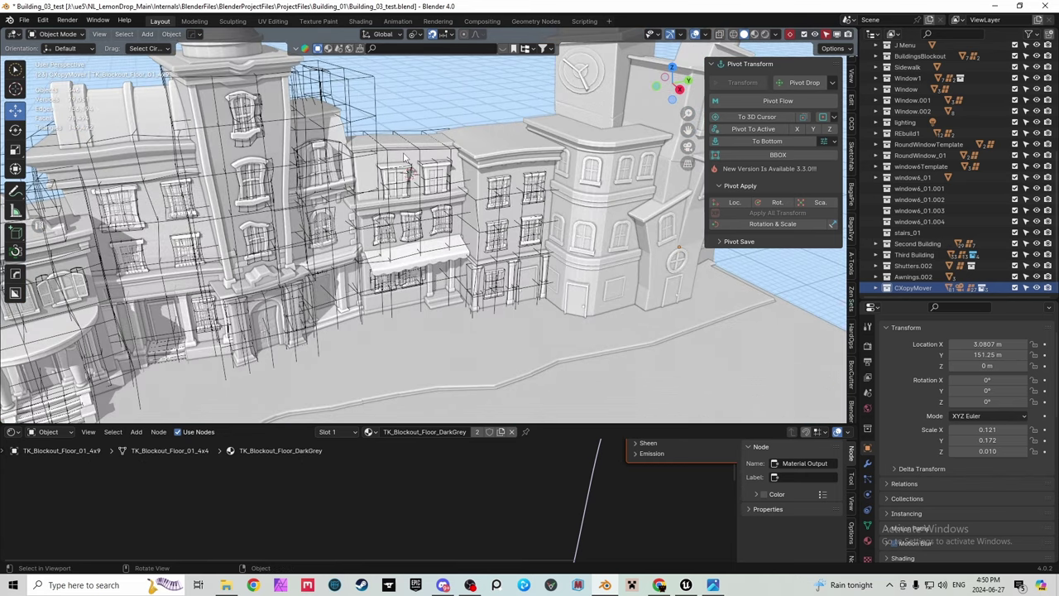
click(405, 159)
key(KP_Decimal)
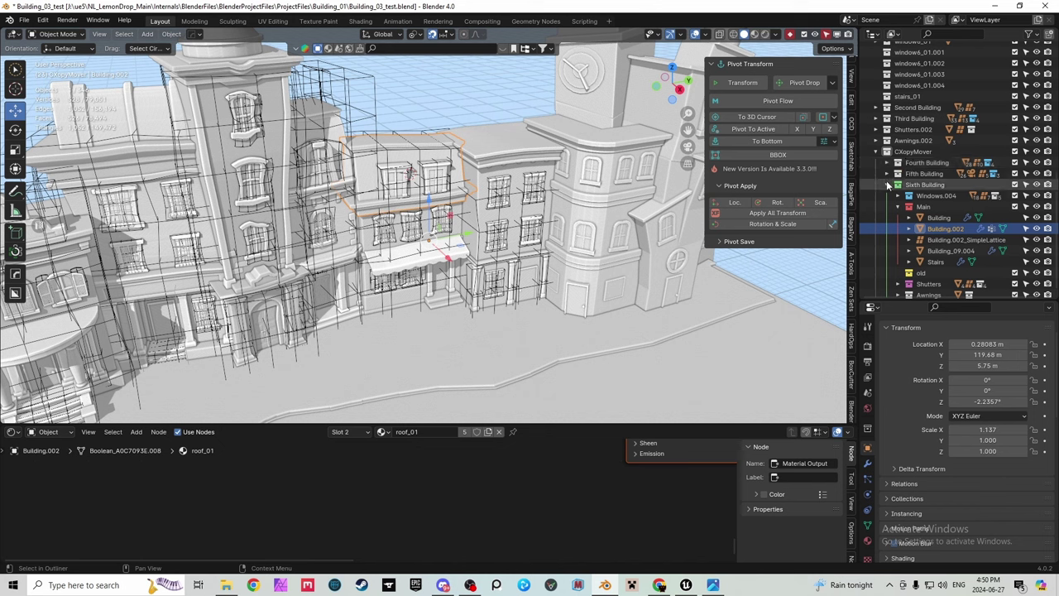
Step: Select all objects of the Sixth Building collection
click(928, 187)
right_click(917, 185)
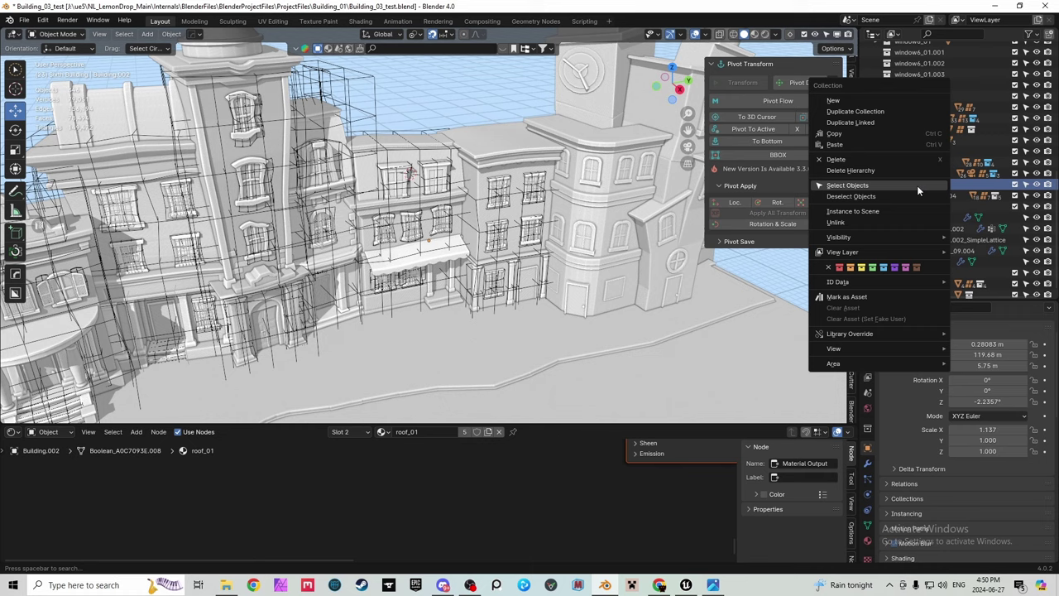
click(891, 184)
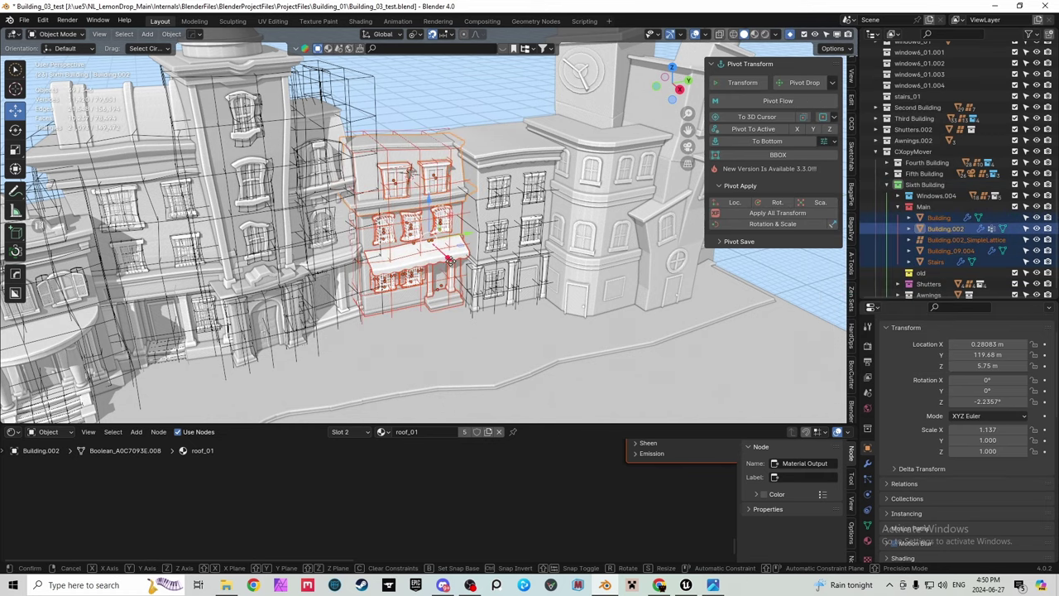
Step: Try moving the selected building about 10.87 m along the X axis and undo the move
key(g)
key(x)
click(520, 291)
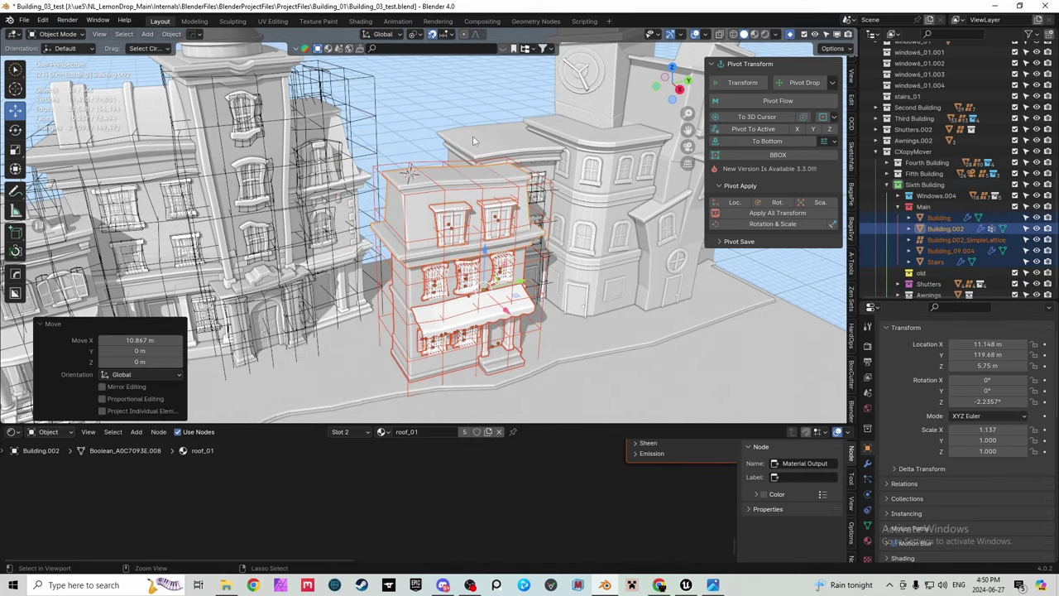
key(ctrl+z)
Step: Isolate the selected building in local view with the overlays hidden and inspect its front
key(KP_Divide)
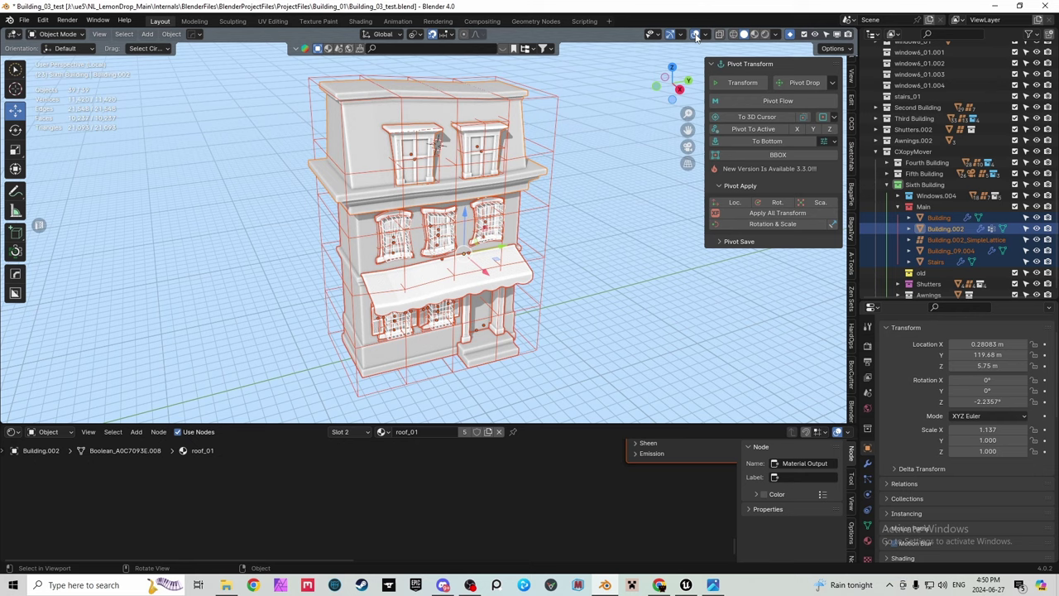
click(695, 36)
mouse_move(670, 83)
mouse_down()
mouse_move(683, 83)
mouse_move(673, 72)
mouse_up()
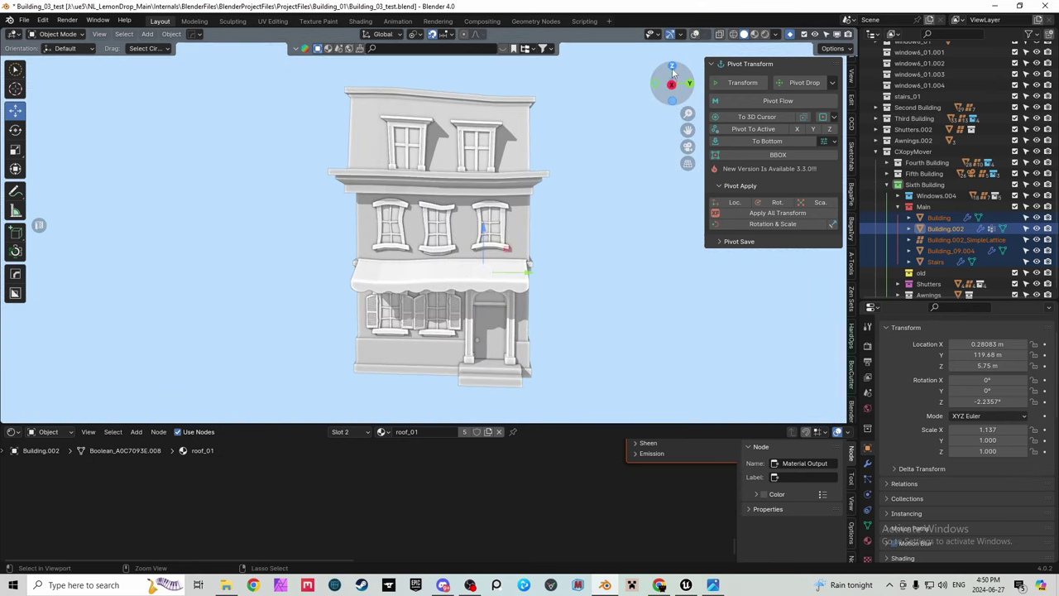
Step: Turn the viewport overlays back on and leave local view to return to the whole street
key(ctrl+z)
key(ctrl+z)
click(696, 34)
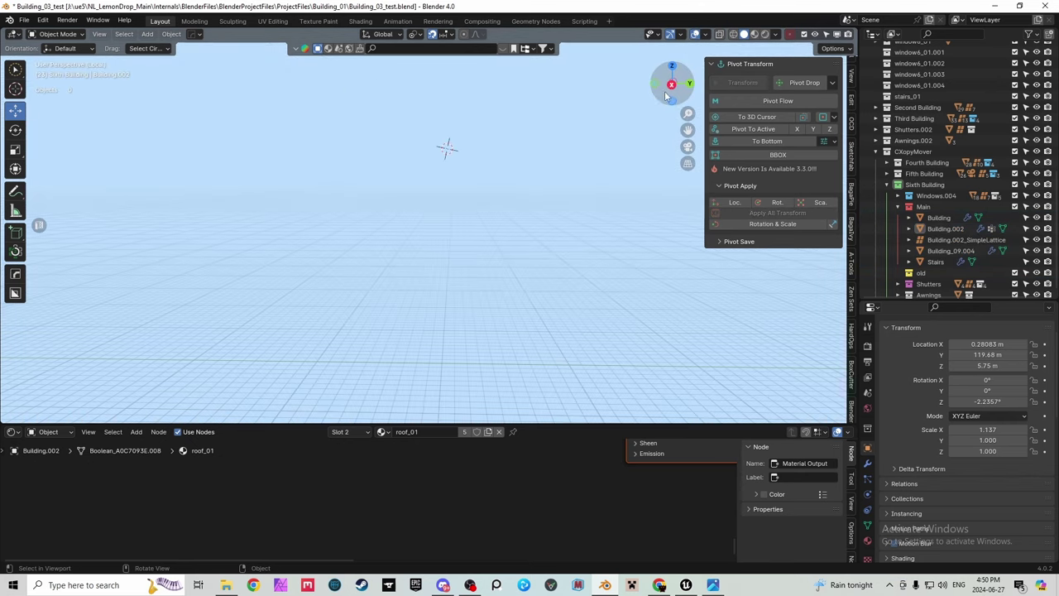
key(KP_Divide)
scroll(393, 240, down, 1)
scroll(414, 212, up, 1)
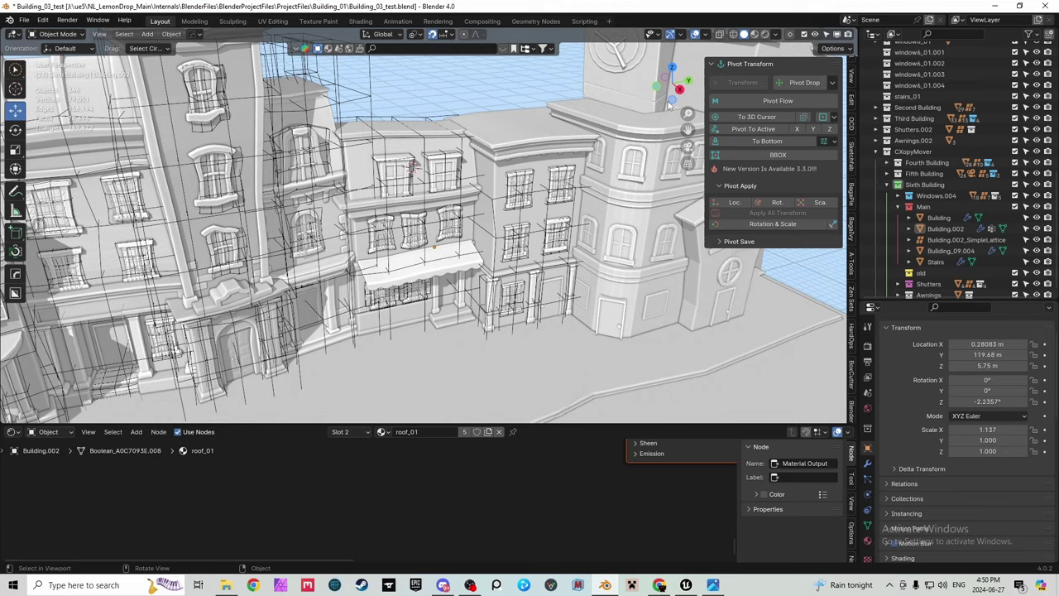
Step: Save the Building_03_test file and collapse the CXopyMover collection in the outliner
drag(670, 98, 632, 81)
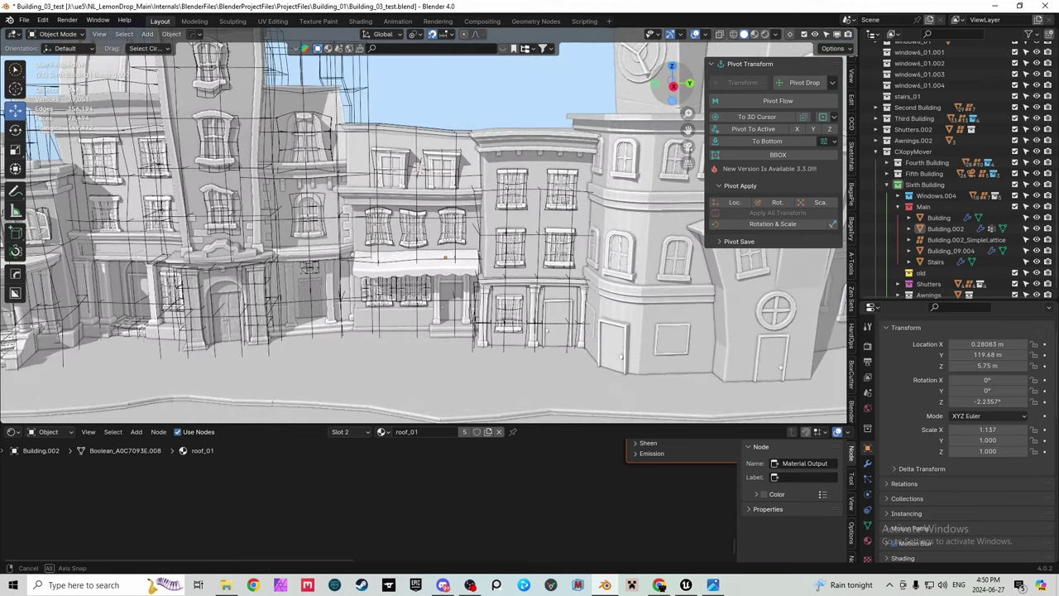
drag(623, 128, 612, 132)
click(24, 19)
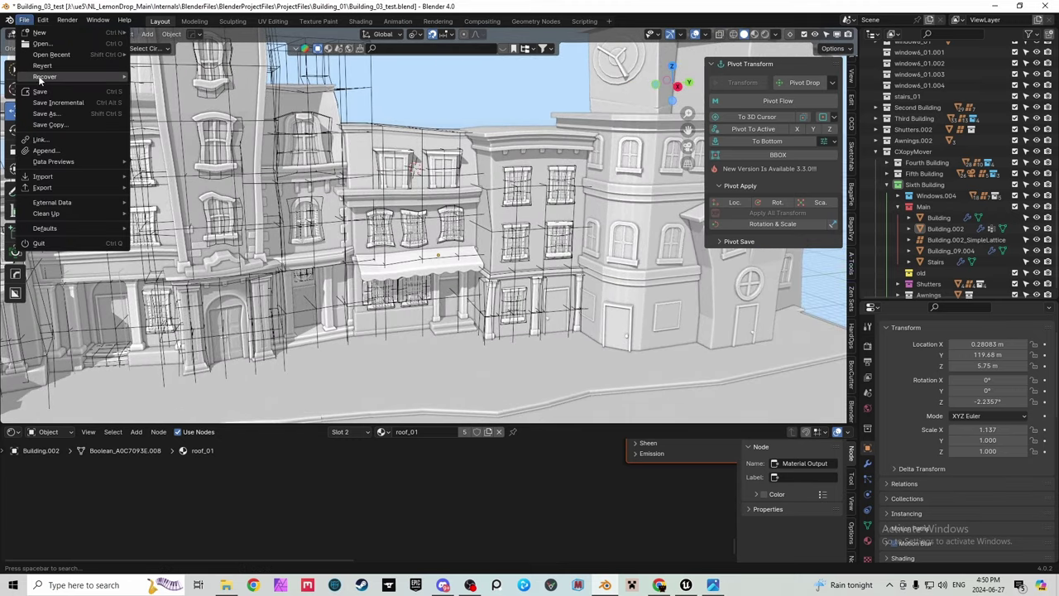
click(40, 91)
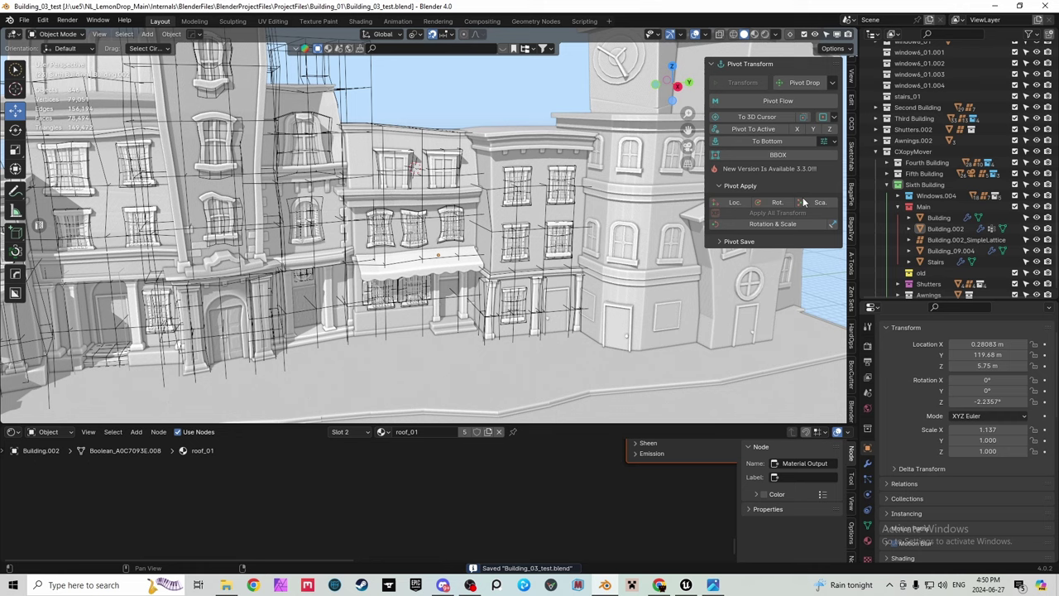
click(877, 153)
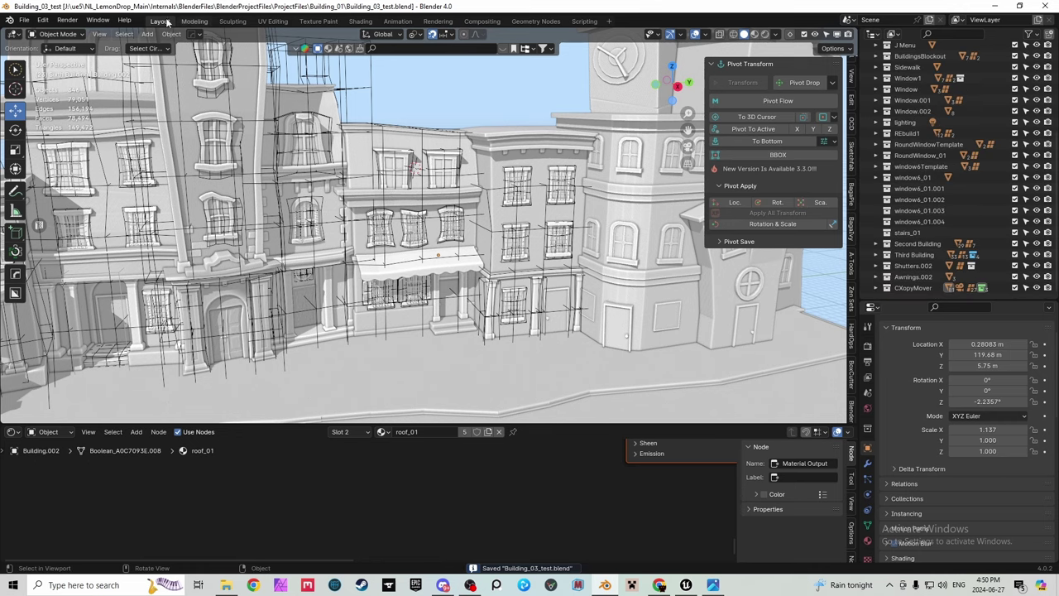
Step: Review the details of the Auto Highlight in Outliner add-on in the preferences and close them
click(43, 20)
click(100, 150)
click(101, 146)
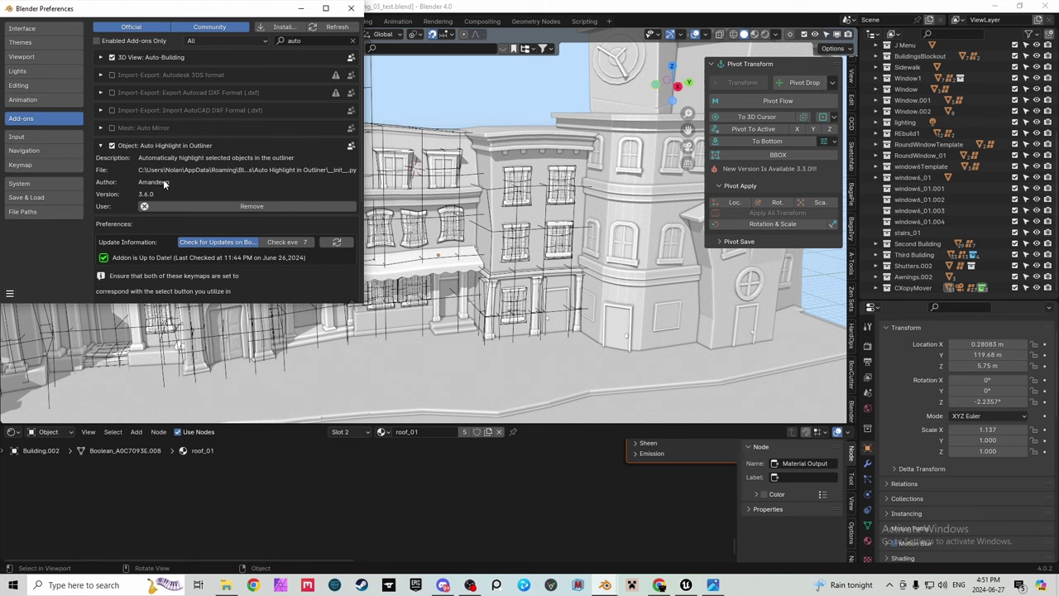
click(101, 144)
click(351, 8)
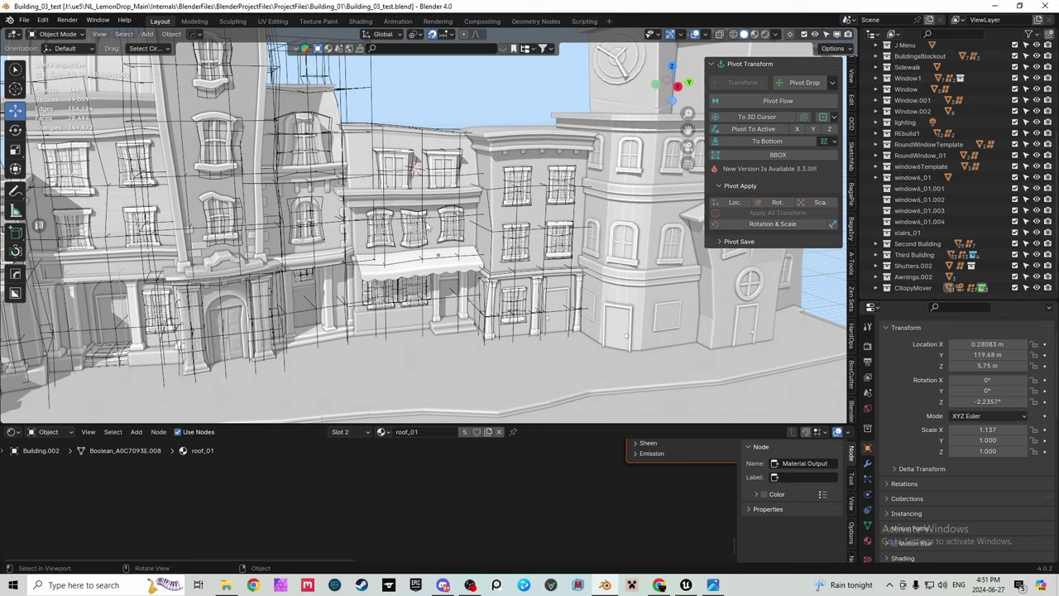
Step: Select the tower wall and the awning building's roof section in turn to locate each in the outliner
scroll(347, 179, down, 3)
scroll(240, 102, up, 3)
click(264, 96)
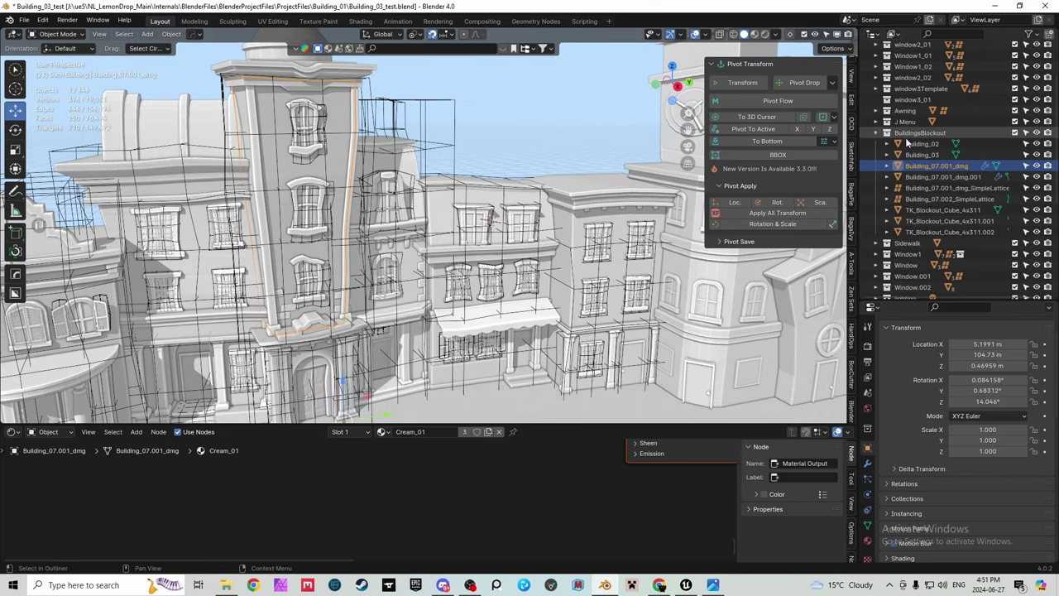
click(488, 207)
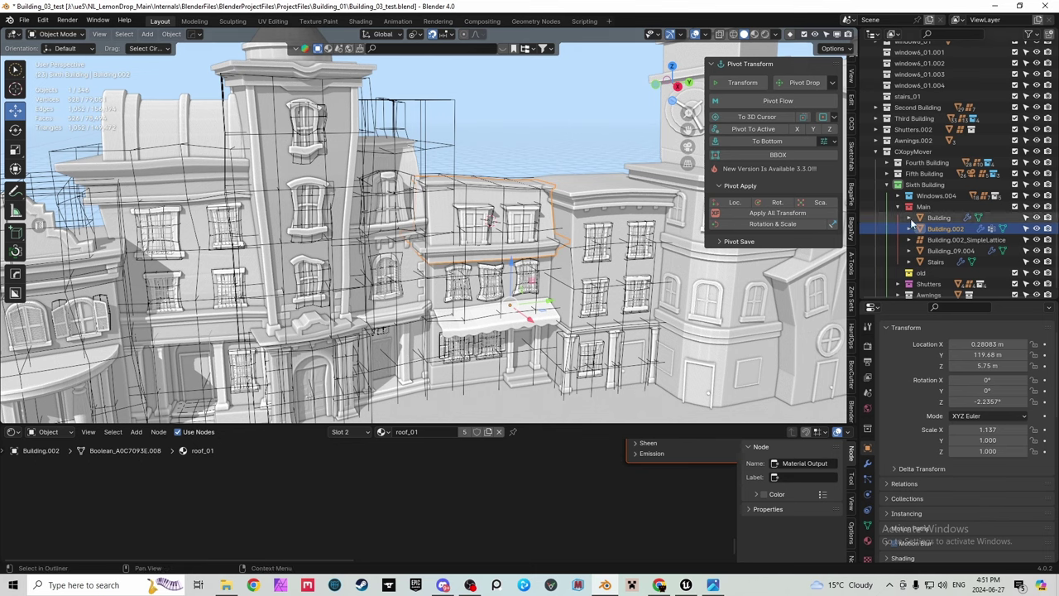
Step: Expand several collections in the outliner, including RoundWindow_01, window6Template, window6_01, REbuild1, lighting and Window.001
scroll(910, 218, up, 5)
click(877, 129)
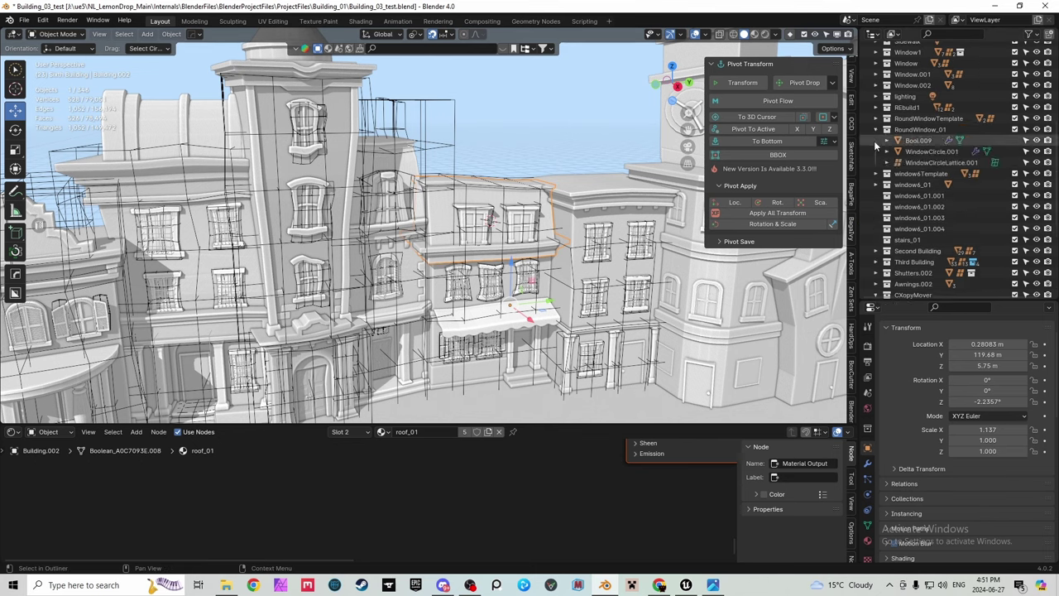
click(876, 173)
click(876, 228)
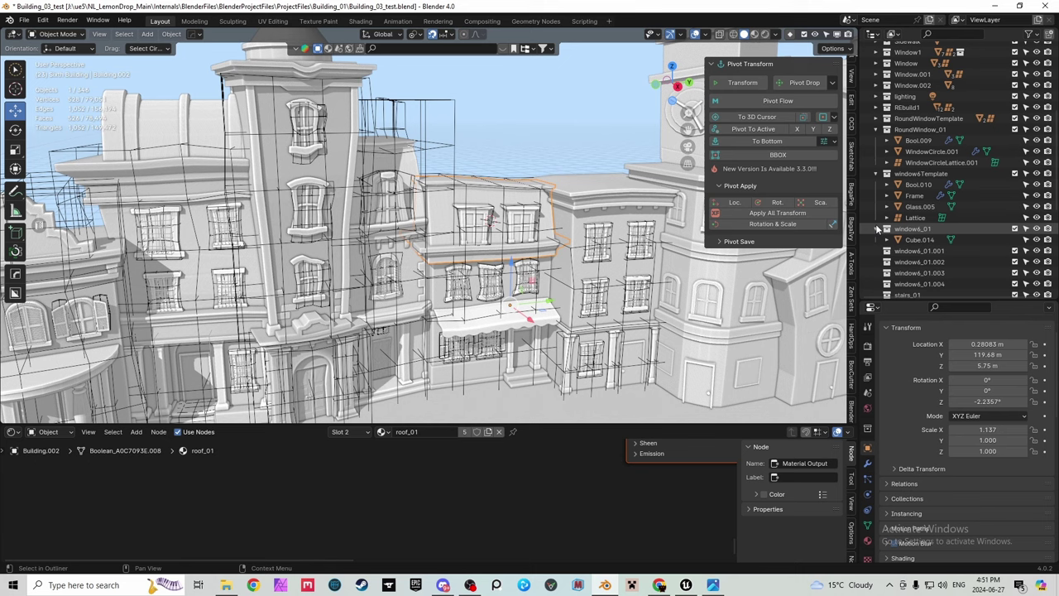
click(876, 119)
click(877, 107)
click(877, 96)
drag(877, 91, 876, 74)
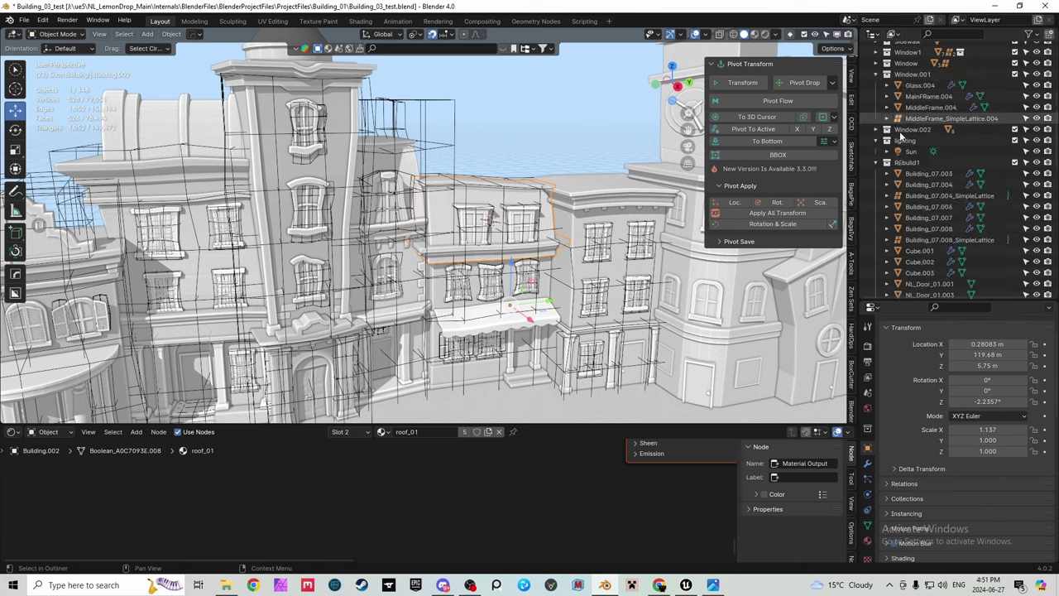
Step: Select the cornice of the building beside the clock tower and check its place among the outliner collections
click(592, 204)
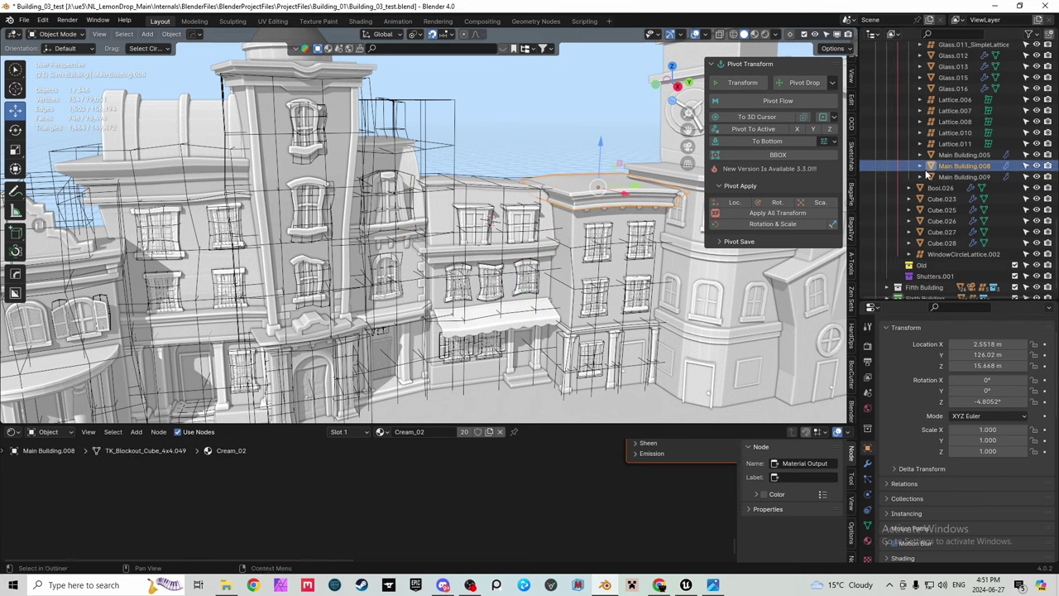
scroll(950, 187, up, 15)
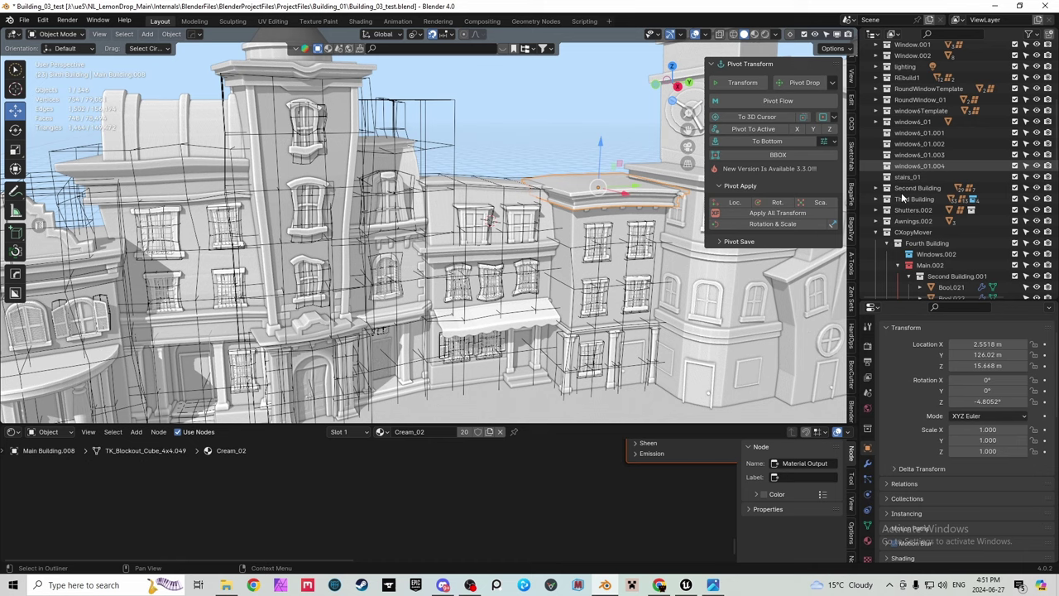
scroll(892, 161, down, 8)
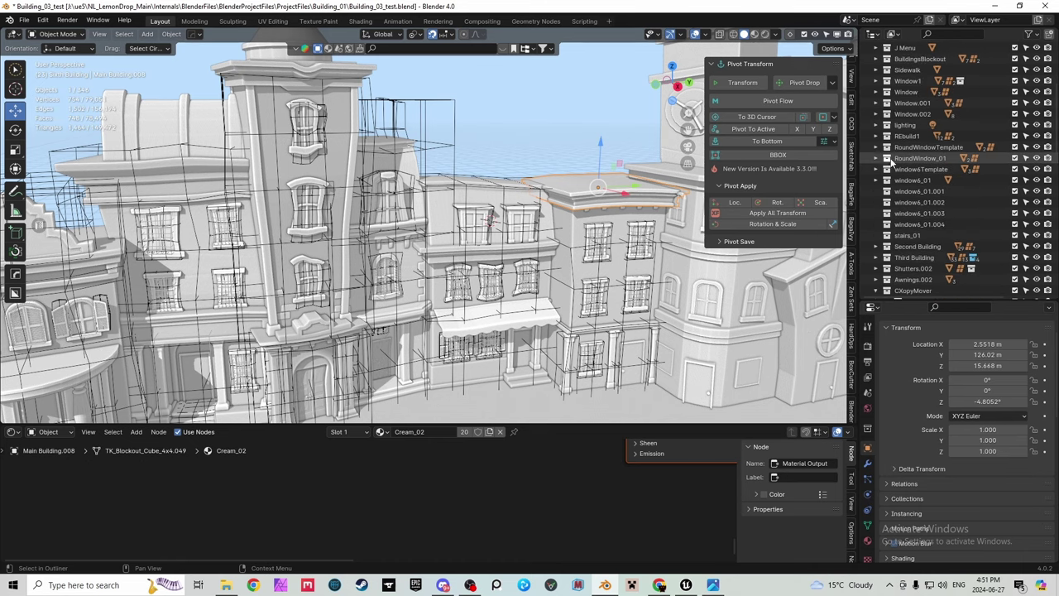
Step: Select the awning building's roof section and the curved roof beside the tall tower to locate each in the outliner
click(470, 197)
scroll(480, 207, down, 5)
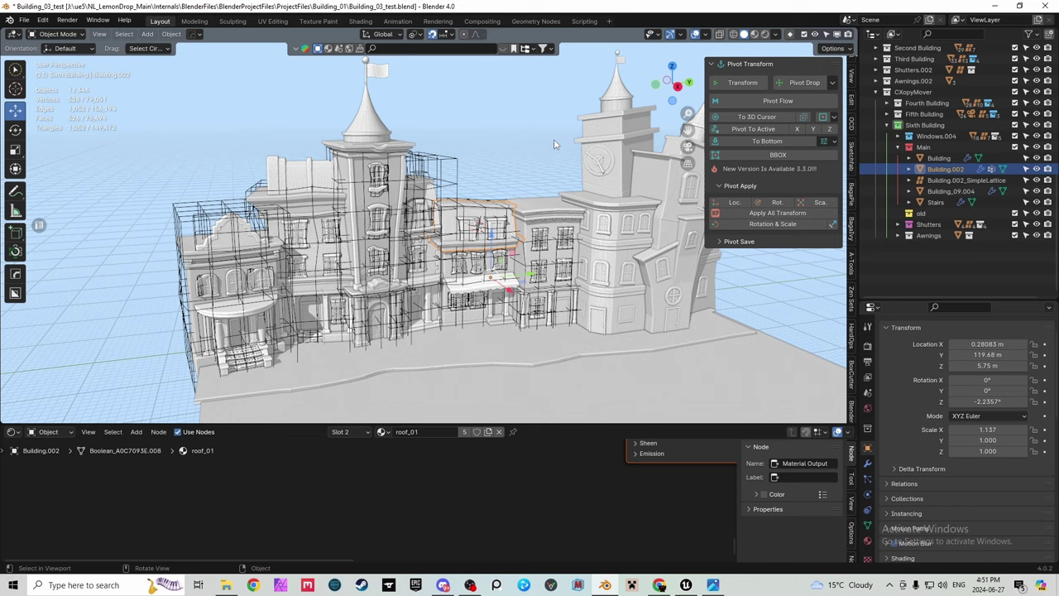
click(311, 186)
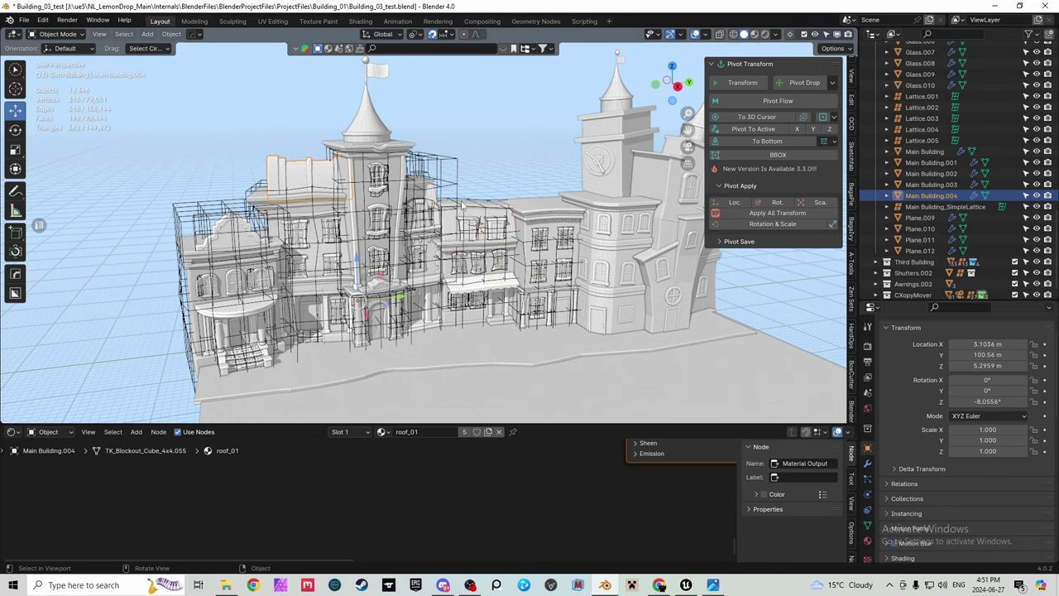
scroll(469, 212, up, 2)
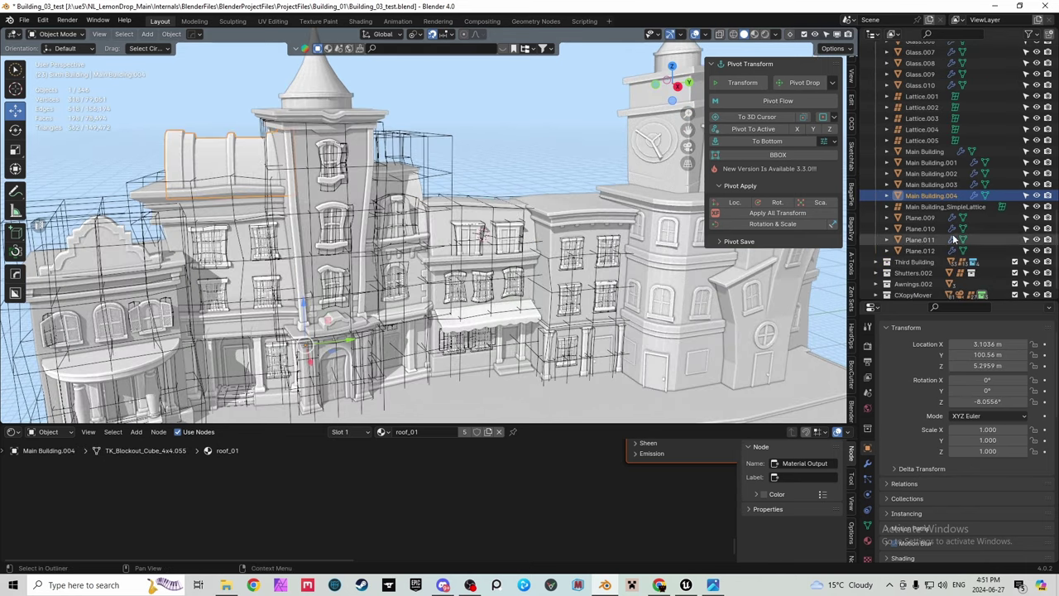
Step: Look through the contents of the Third Building collection and collapse it again
click(879, 261)
scroll(932, 231, down, 4)
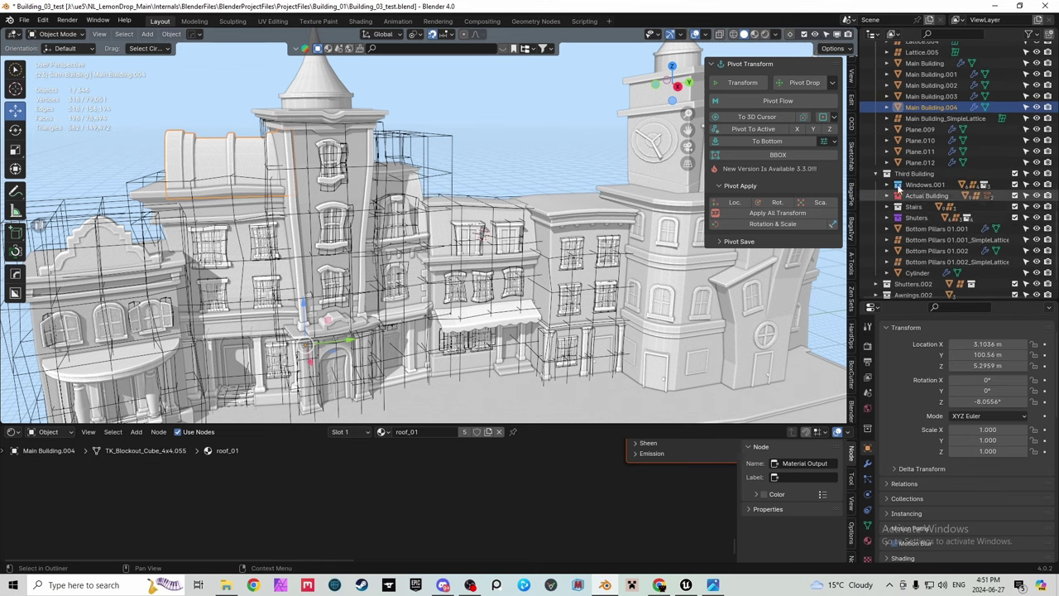
click(875, 174)
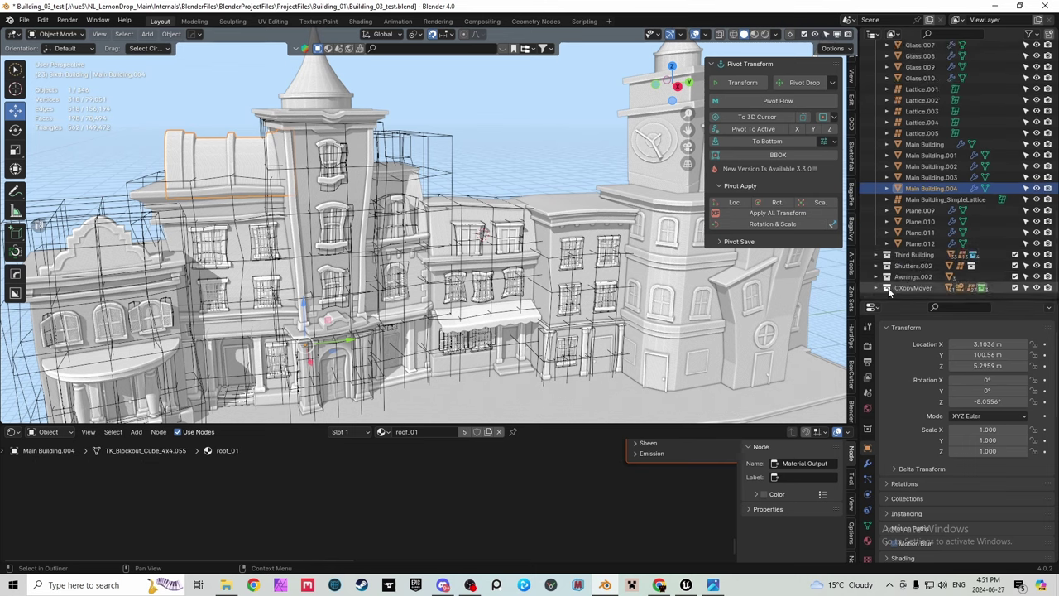
Step: Select the Sixth Building collection inside CXopyMover and toggle its viewport visibility off and back on
scroll(932, 274, down, 3)
click(914, 288)
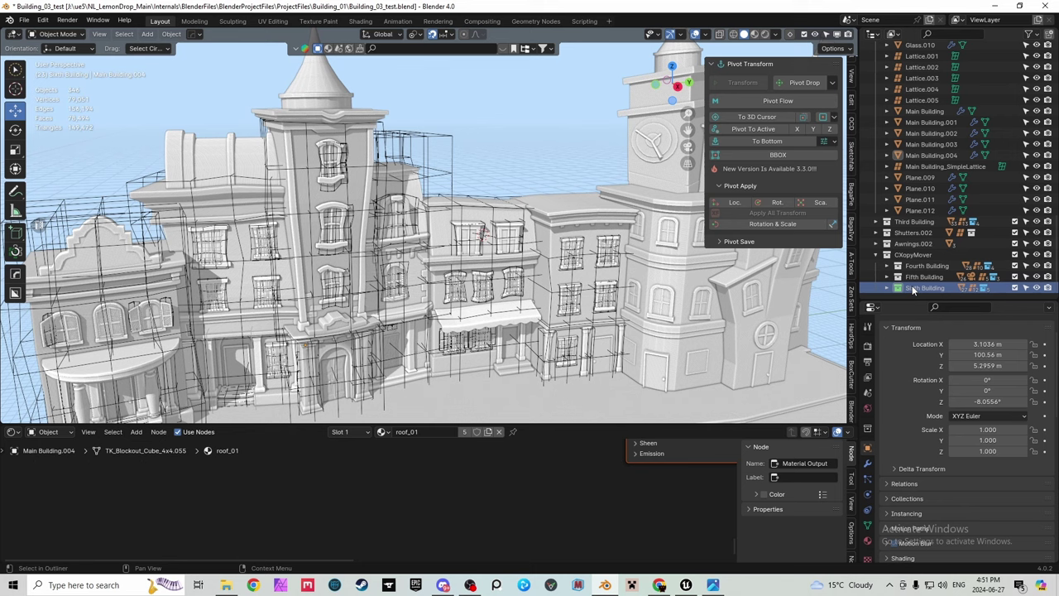
click(1039, 287)
click(1038, 287)
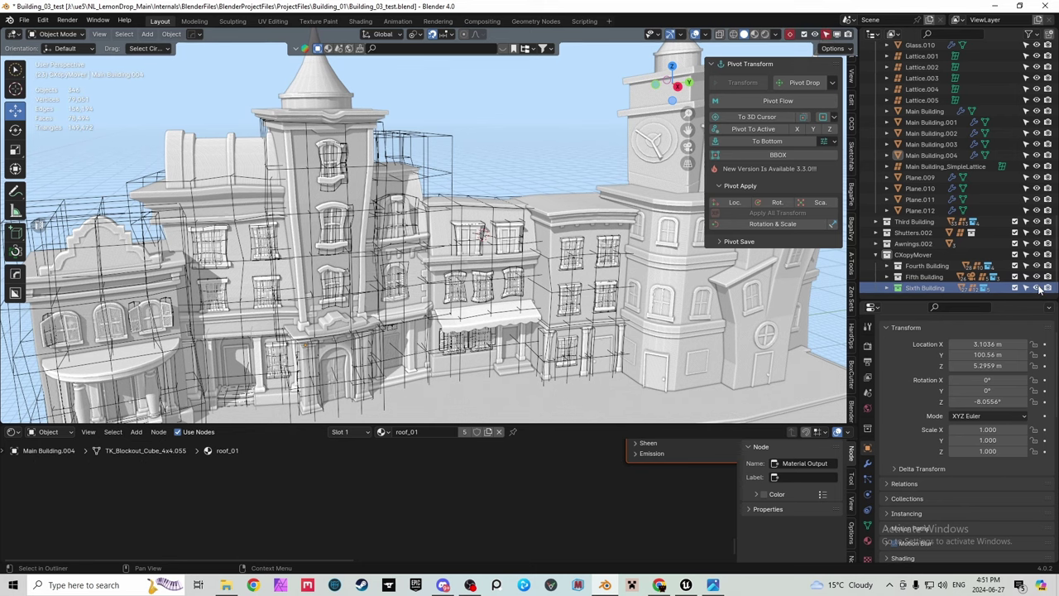
Step: Give the Sixth Building collection the green colour tag and expand it in the outliner
right_click(915, 287)
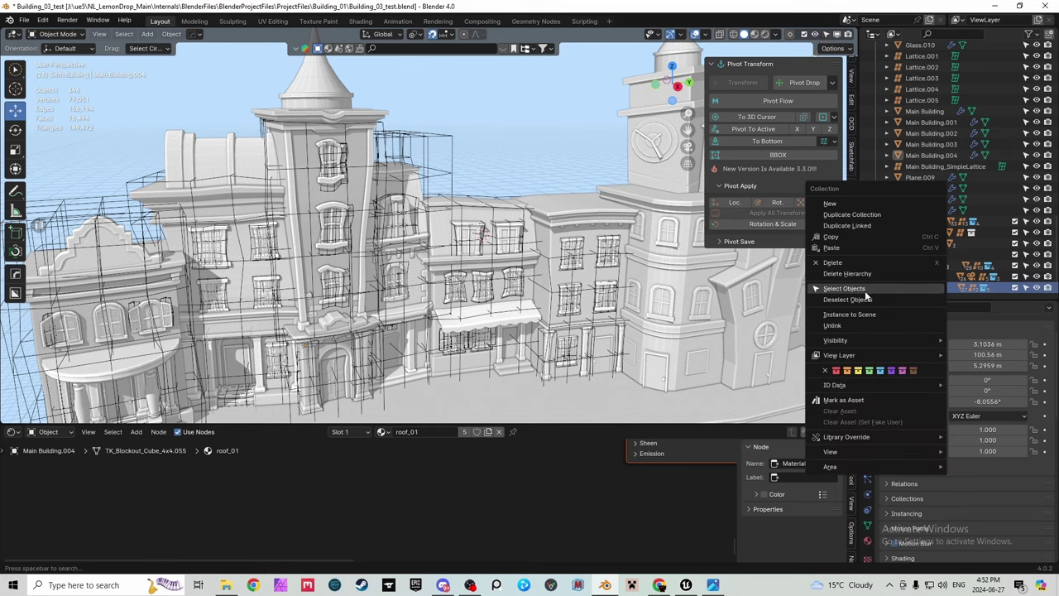
click(869, 370)
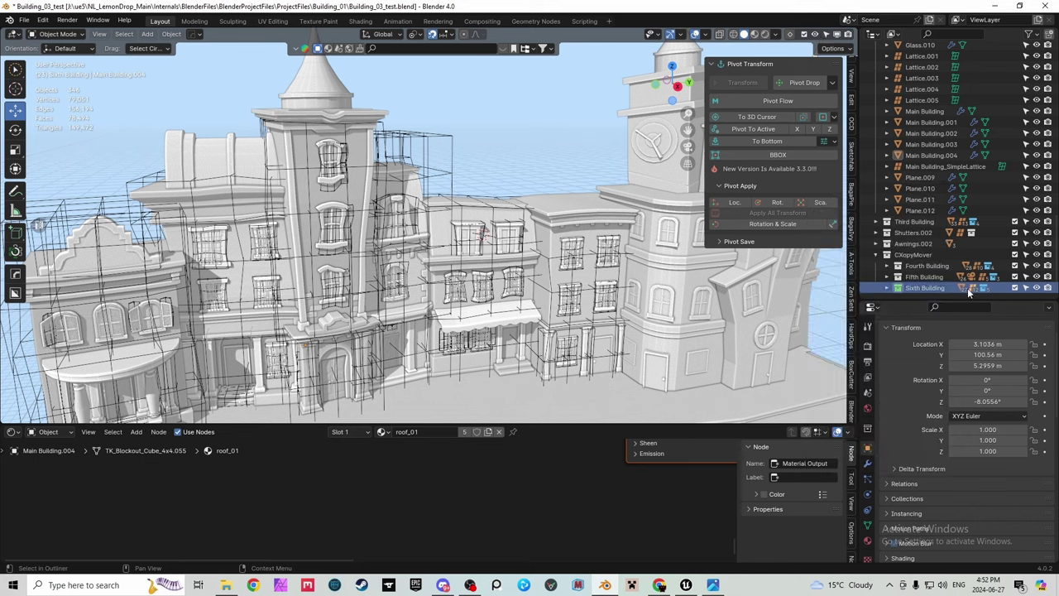
click(887, 287)
scroll(918, 256, down, 2)
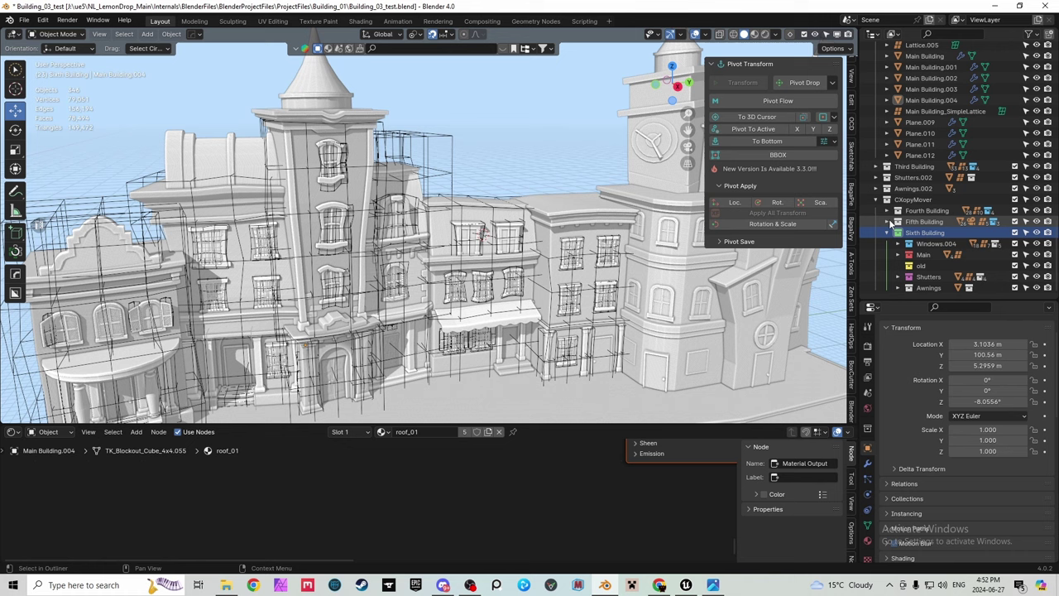
Step: Look through the Fifth Building and Windows.004 collections, including window6Template.002, and collapse each one again
click(888, 222)
click(888, 221)
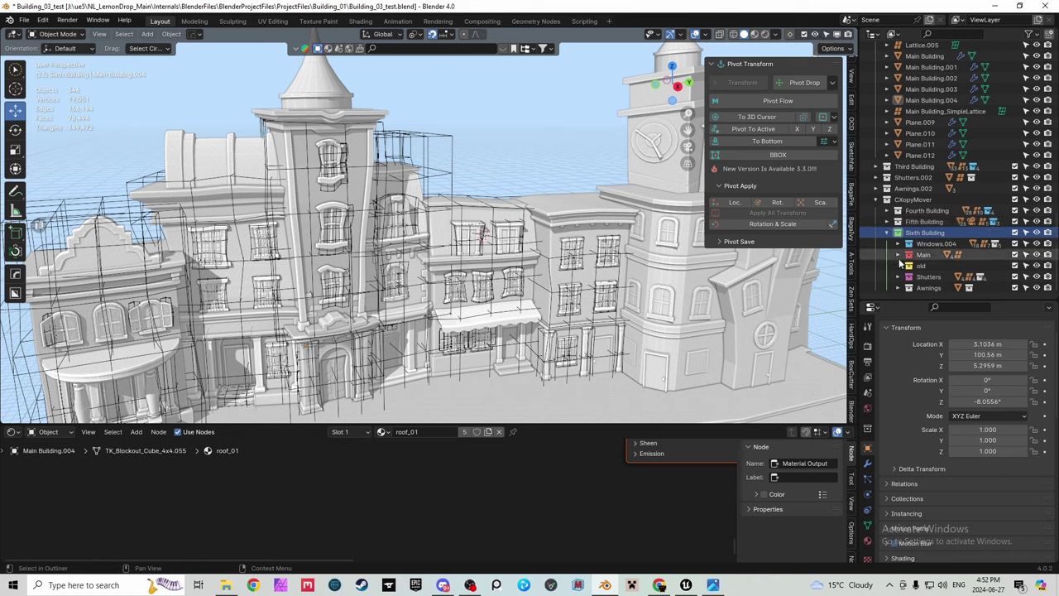
click(916, 245)
click(899, 244)
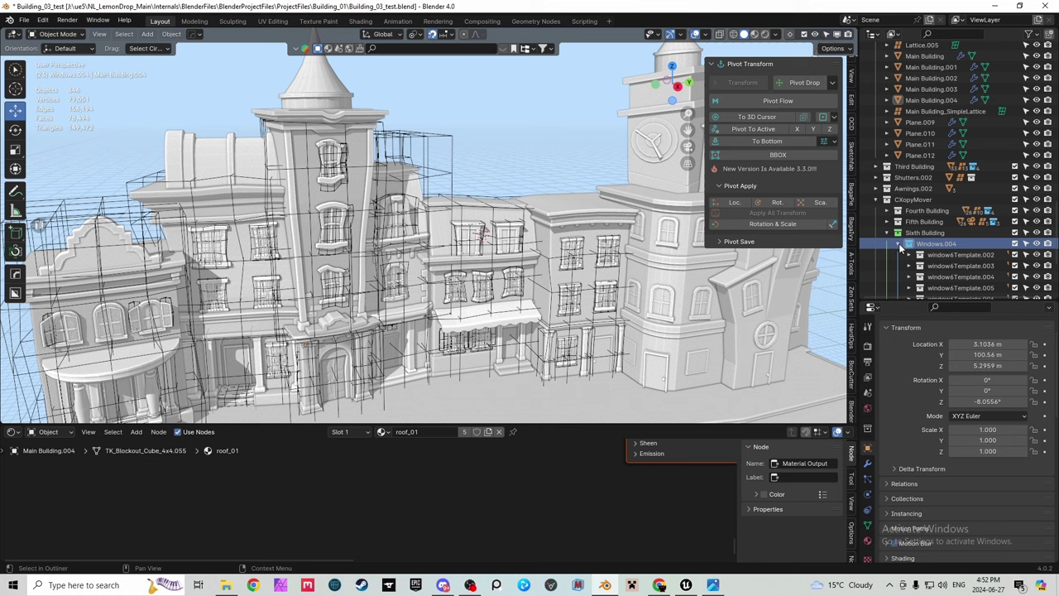
scroll(904, 244, down, 3)
click(910, 189)
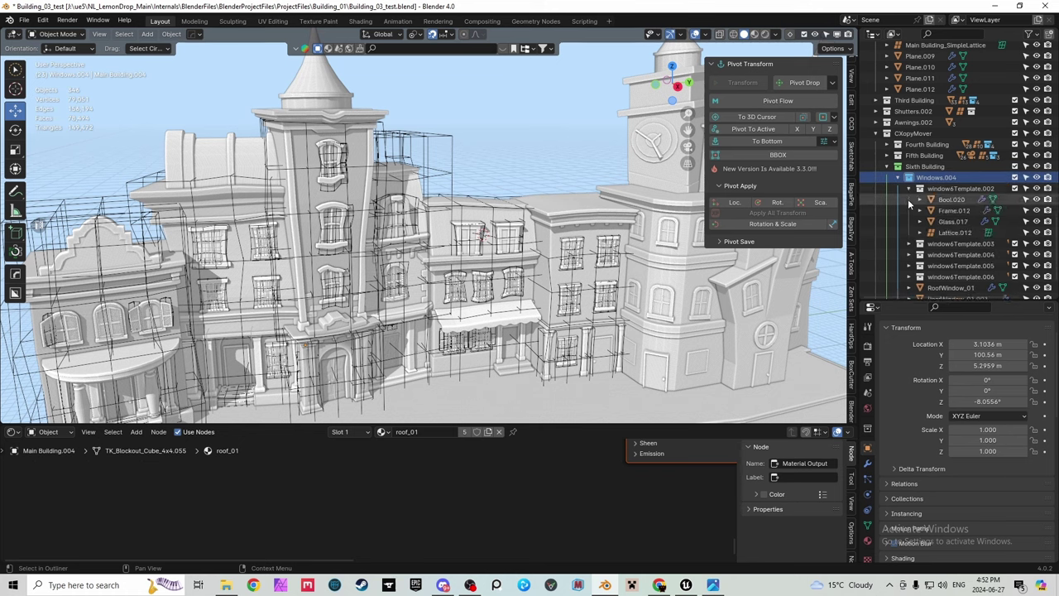
click(910, 190)
click(898, 177)
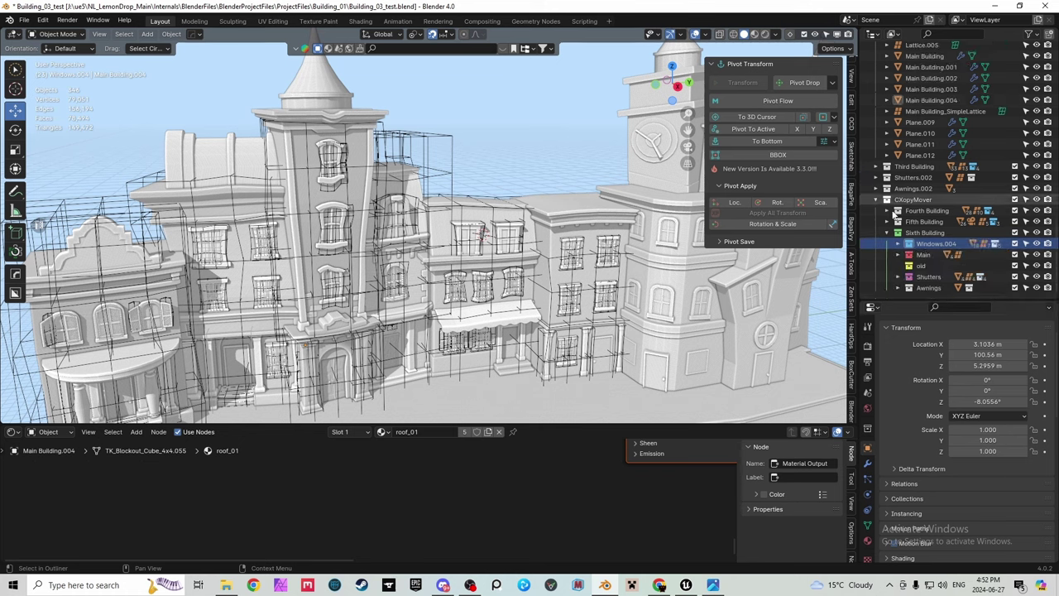
click(888, 233)
click(888, 287)
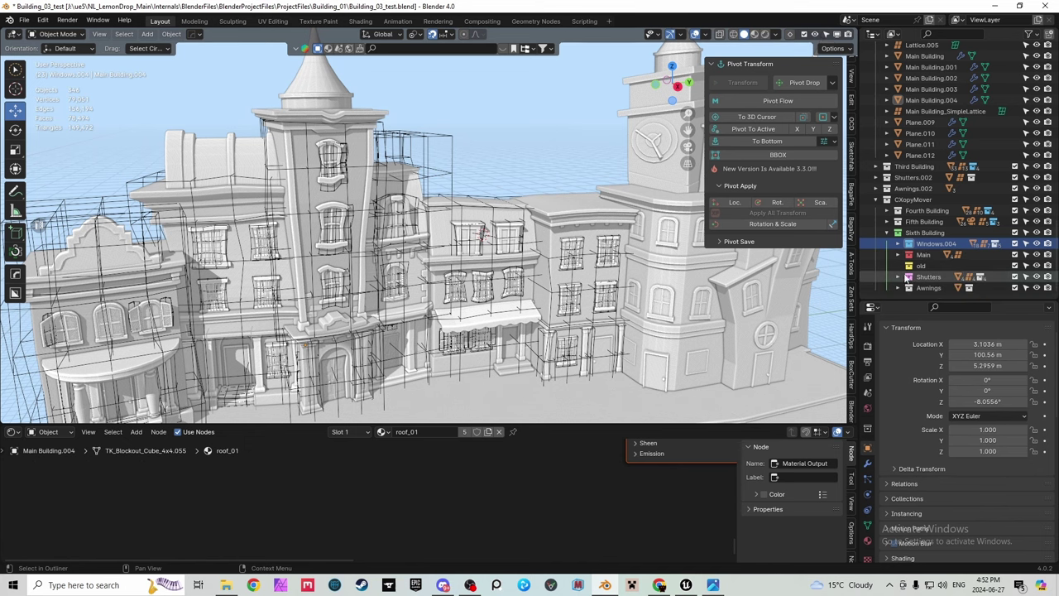
Step: Turn off the viewport overlays for a clean front view of the whole street and save the file
drag(676, 85, 594, 121)
click(695, 35)
scroll(451, 185, down, 3)
scroll(469, 181, up, 3)
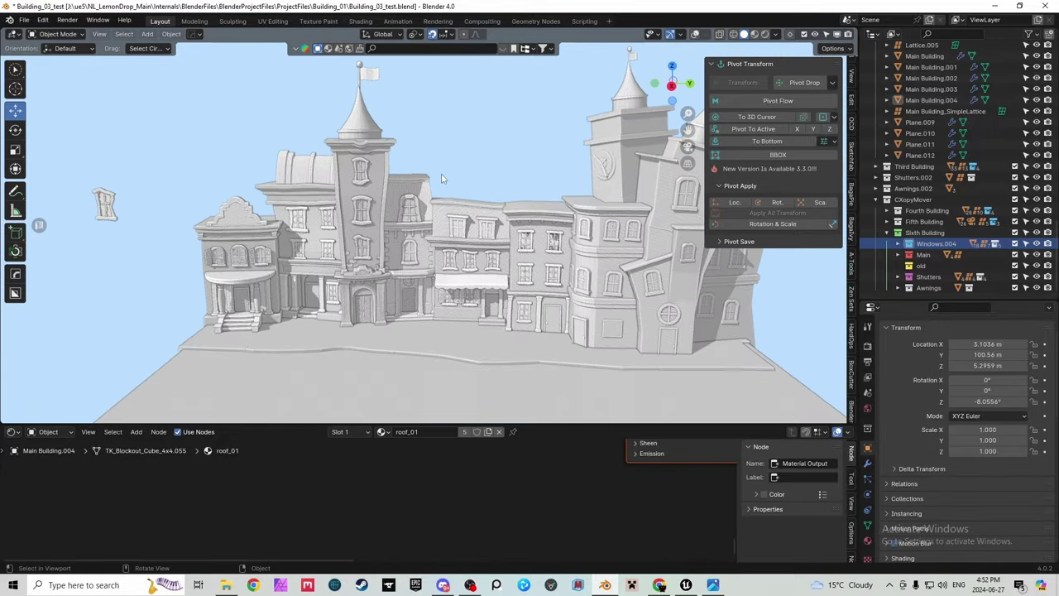
click(24, 20)
click(42, 91)
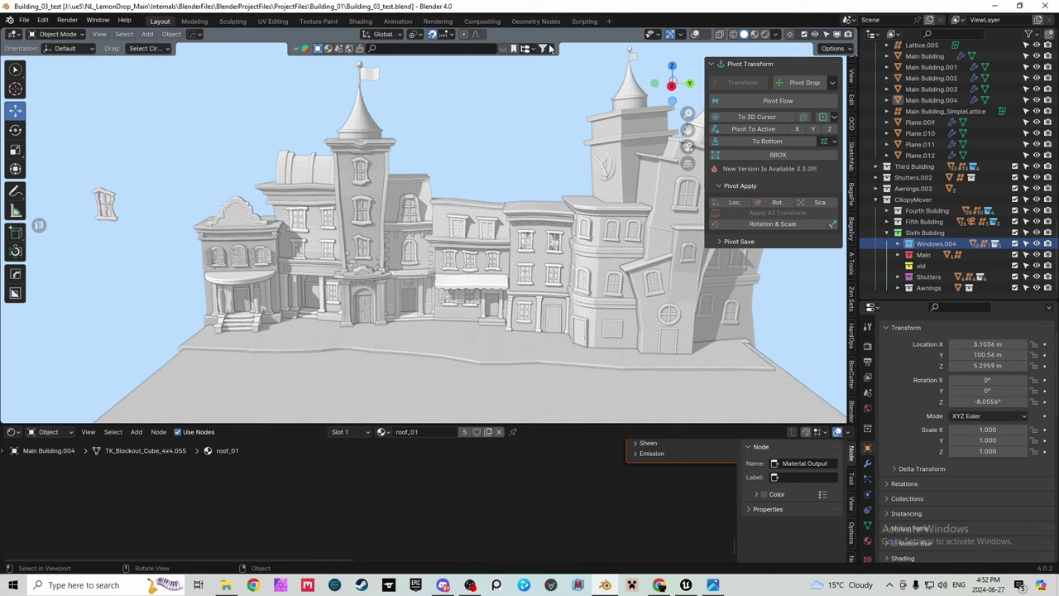
Step: Turn the viewport overlays back on and examine the lattices on the facades and windows around the awning building
click(695, 37)
scroll(481, 262, up, 6)
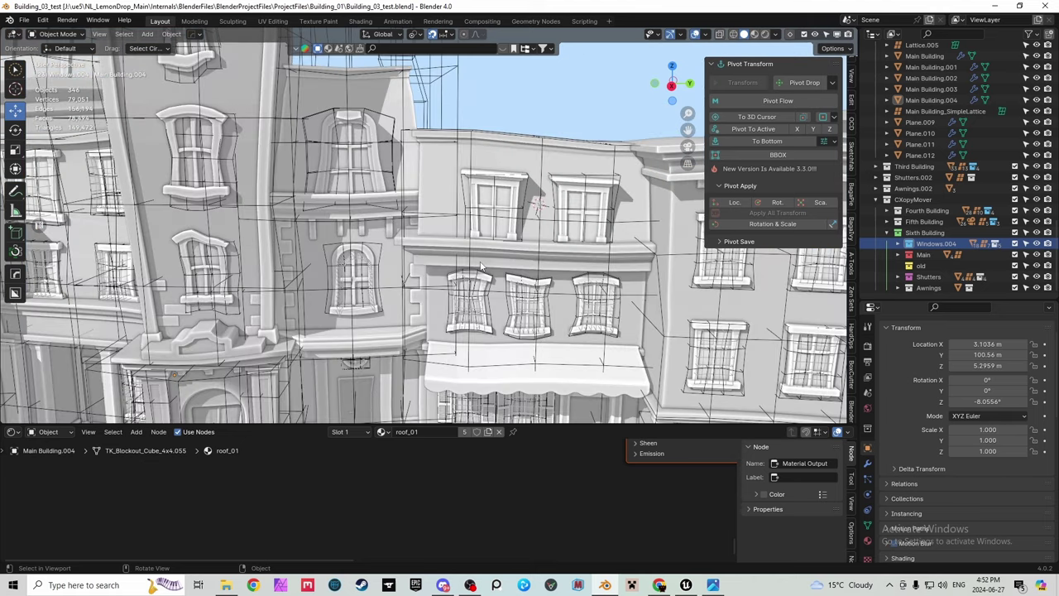
scroll(480, 248, down, 4)
scroll(393, 374, up, 4)
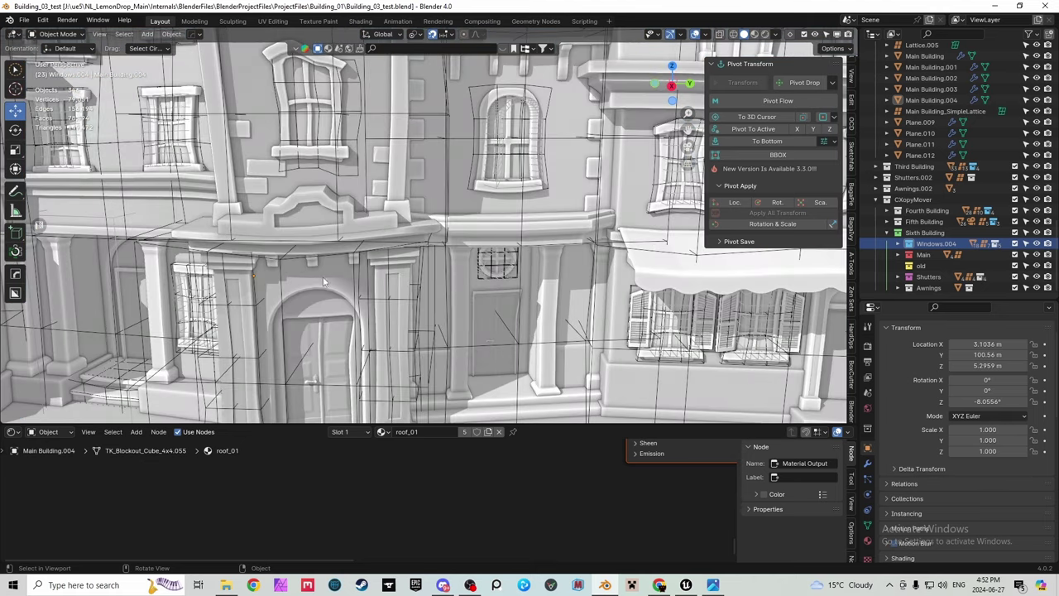
scroll(669, 352, down, 2)
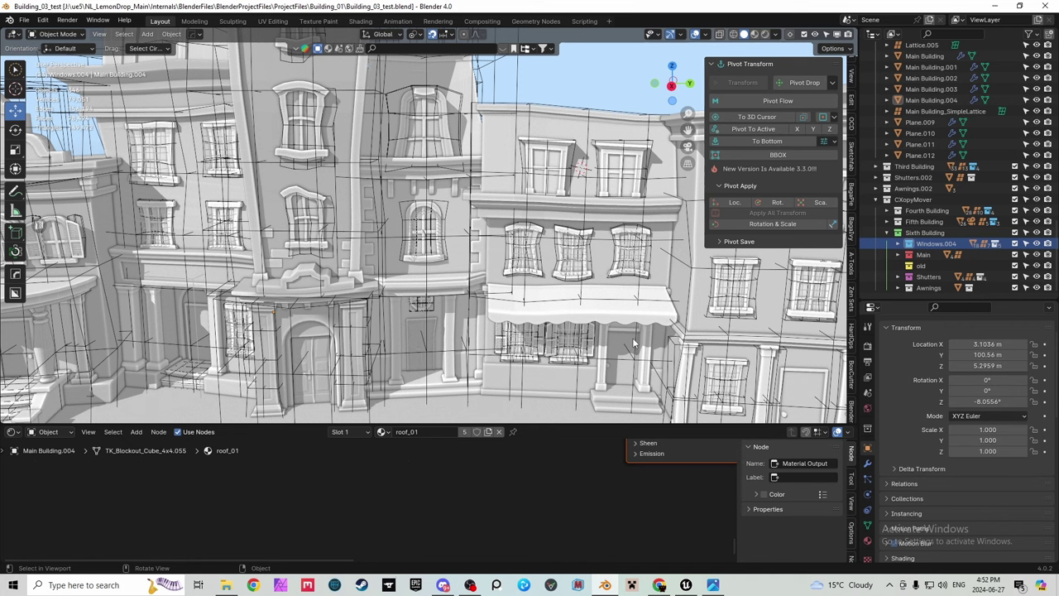
scroll(634, 333, down, 3)
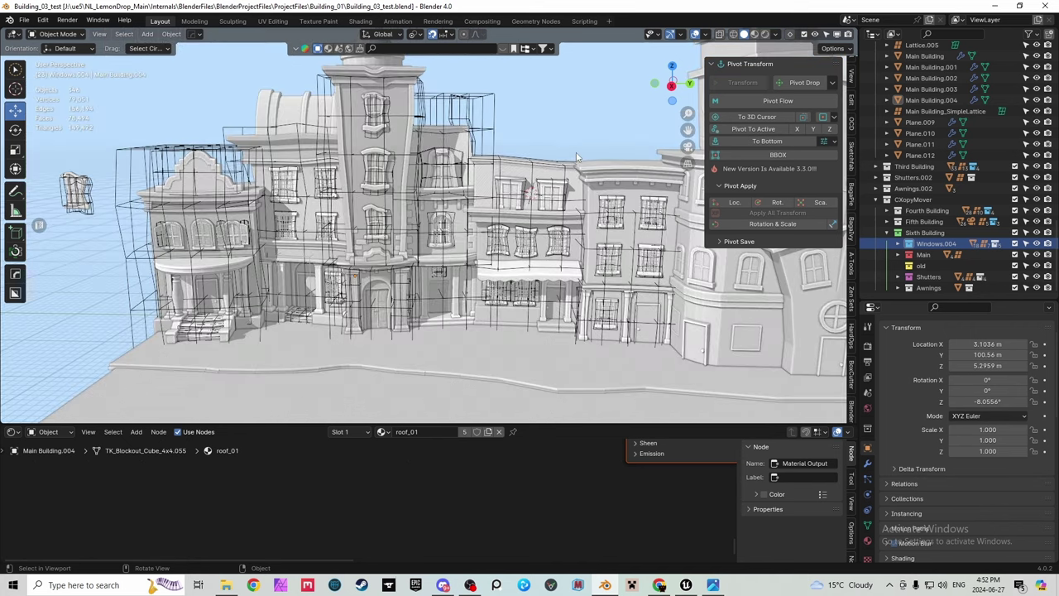
scroll(577, 157, up, 4)
scroll(513, 331, down, 2)
scroll(501, 361, up, 2)
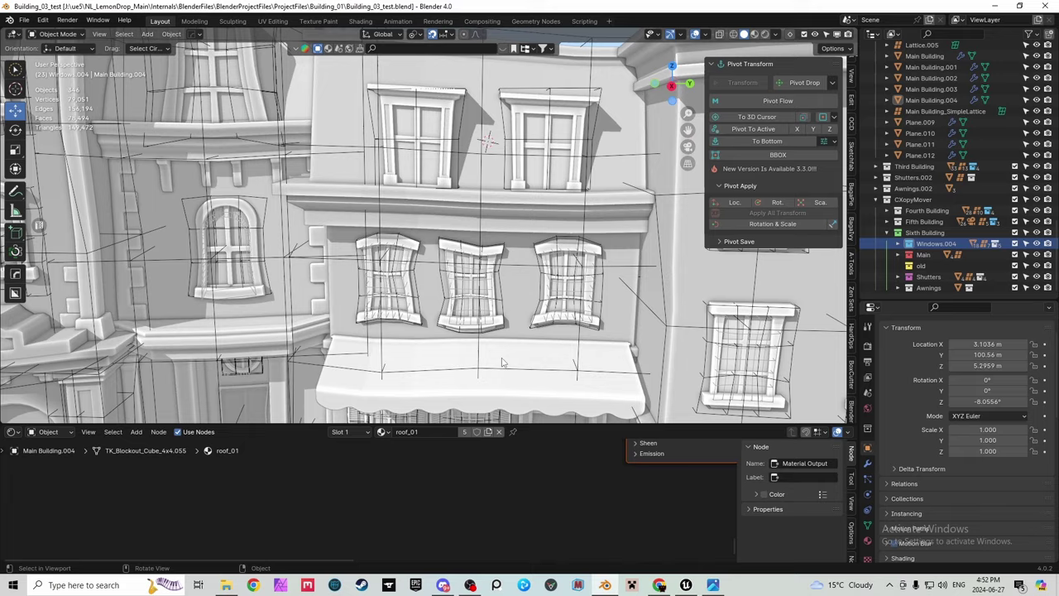
scroll(505, 331, up, 4)
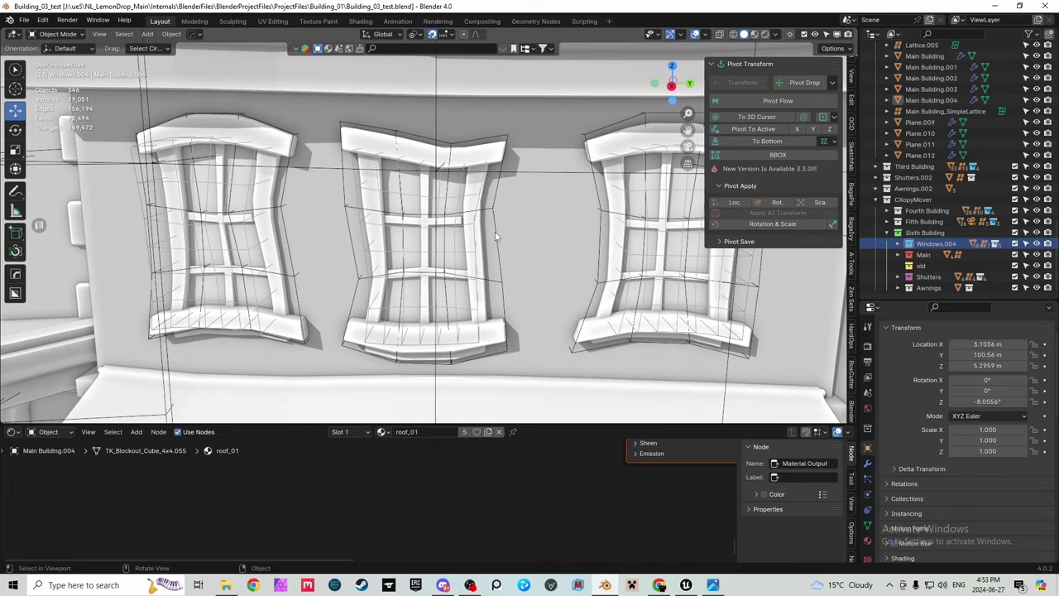
Step: Select the lattice of the middle window above the awning and check its place in the outliner
click(495, 237)
key(KP_Decimal)
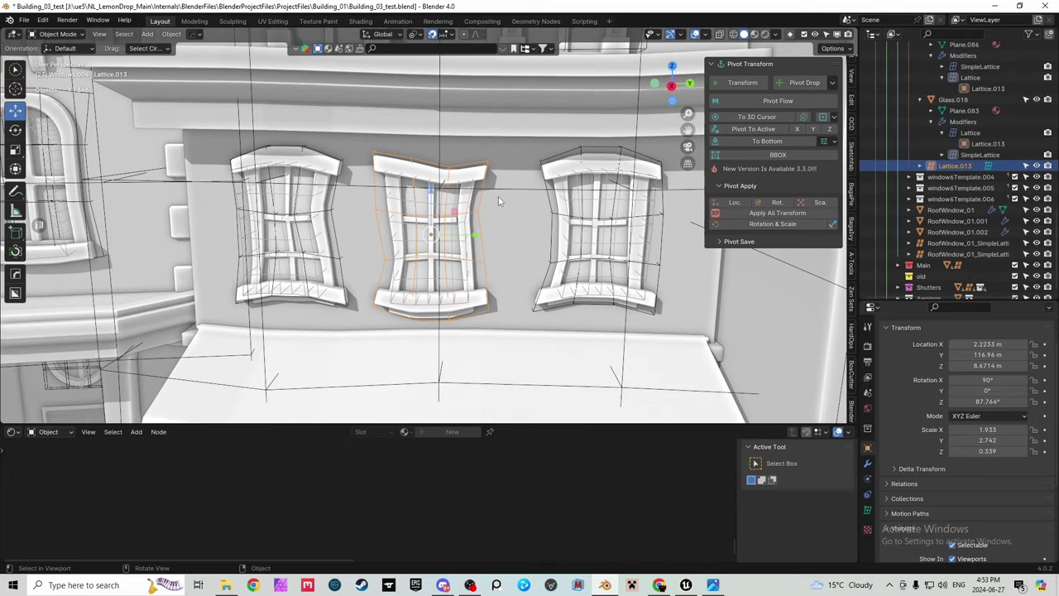
scroll(498, 200, up, 2)
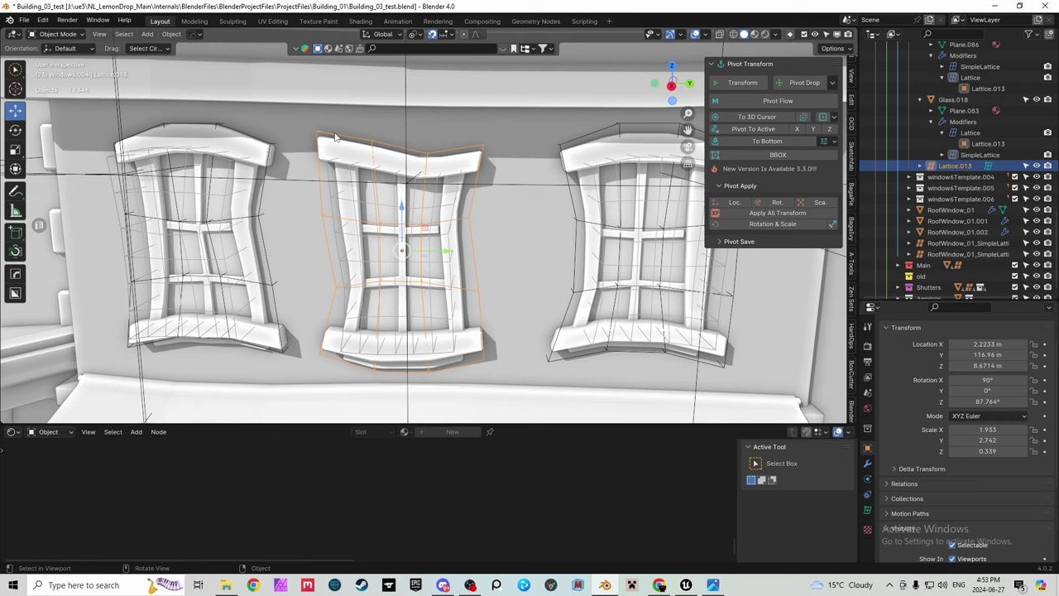
scroll(327, 269, down, 6)
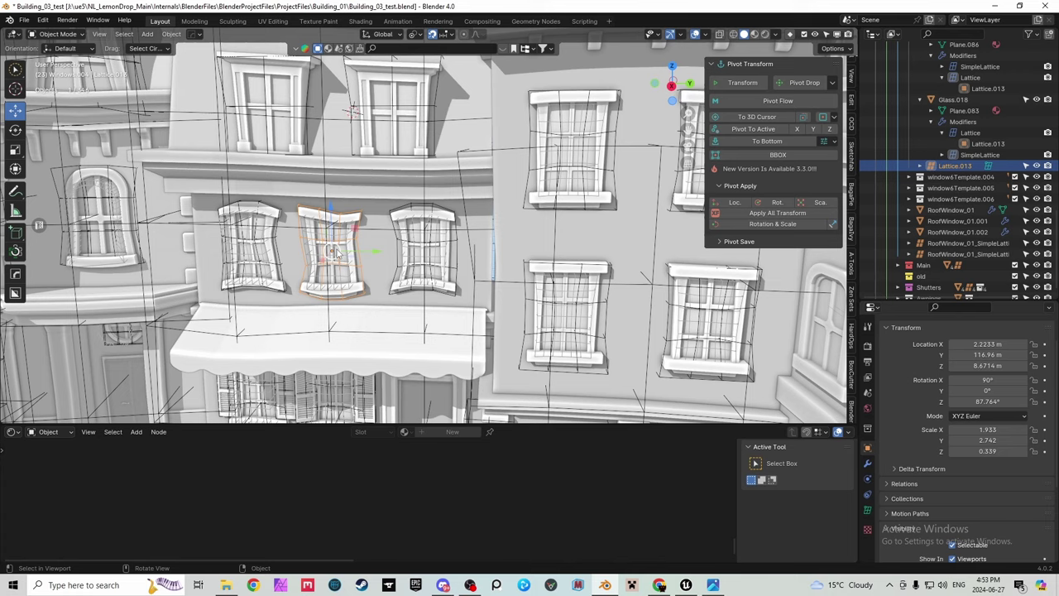
scroll(418, 221, down, 5)
scroll(418, 224, up, 4)
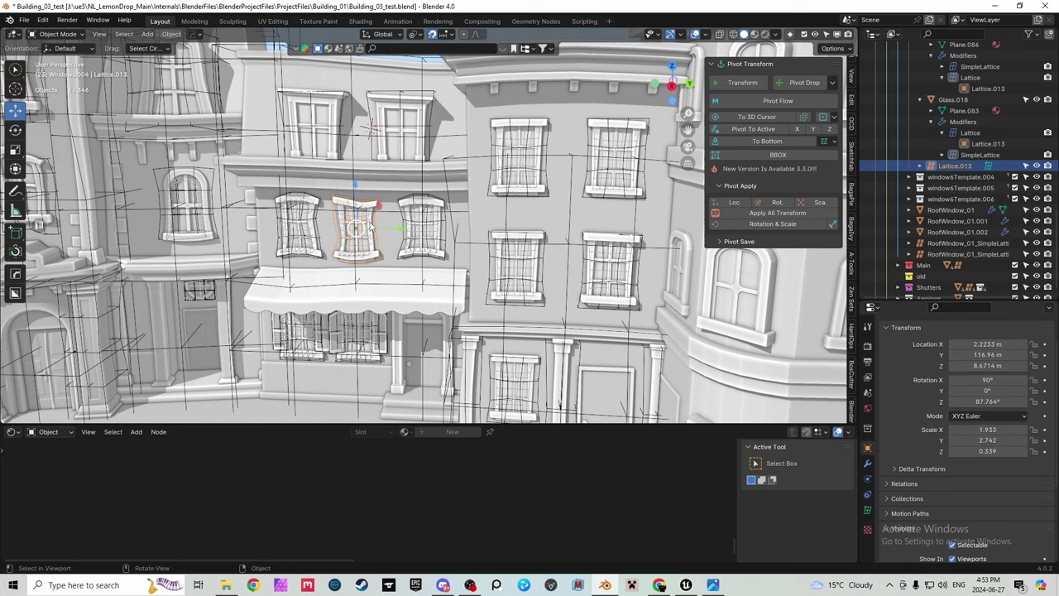
Step: Box-select the entire street of buildings from the top view
click(672, 66)
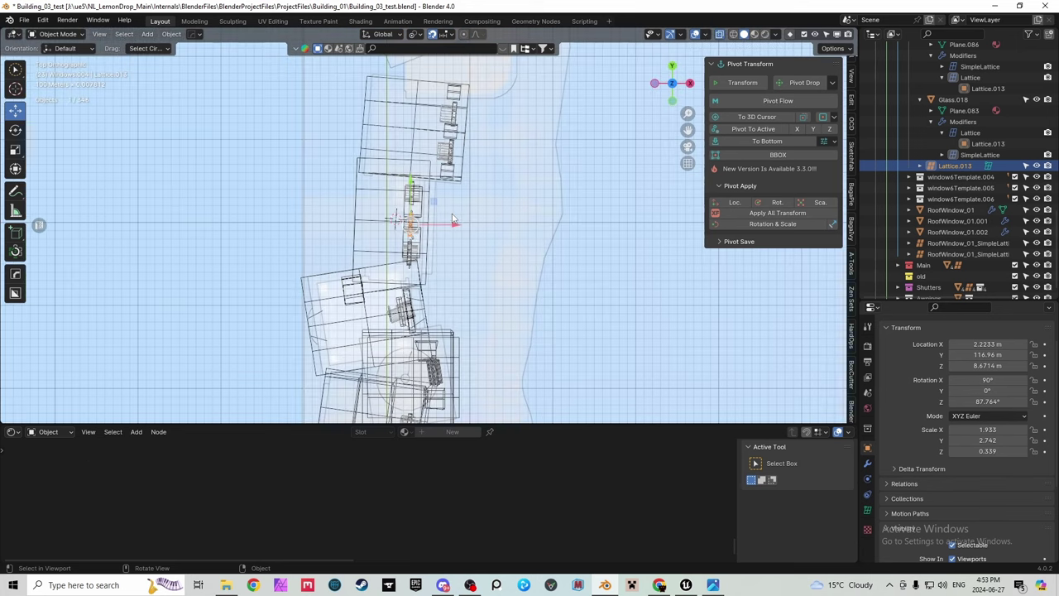
scroll(451, 218, down, 7)
key(b)
drag(503, 335, 322, 87)
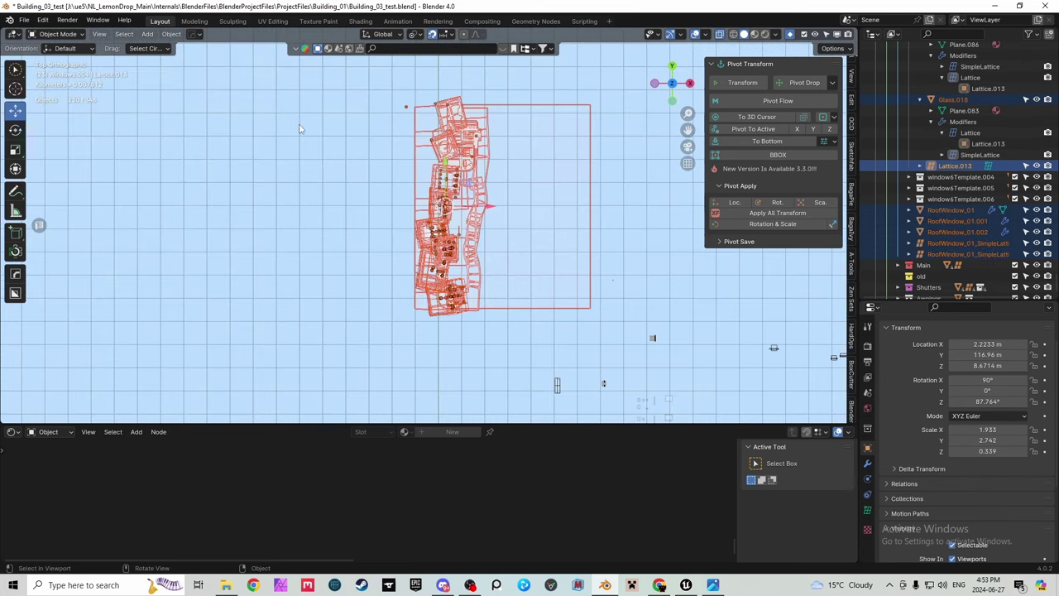
Step: Open the FBX export settings for the selected street and close them without exporting
click(24, 20)
mouse_move(43, 187)
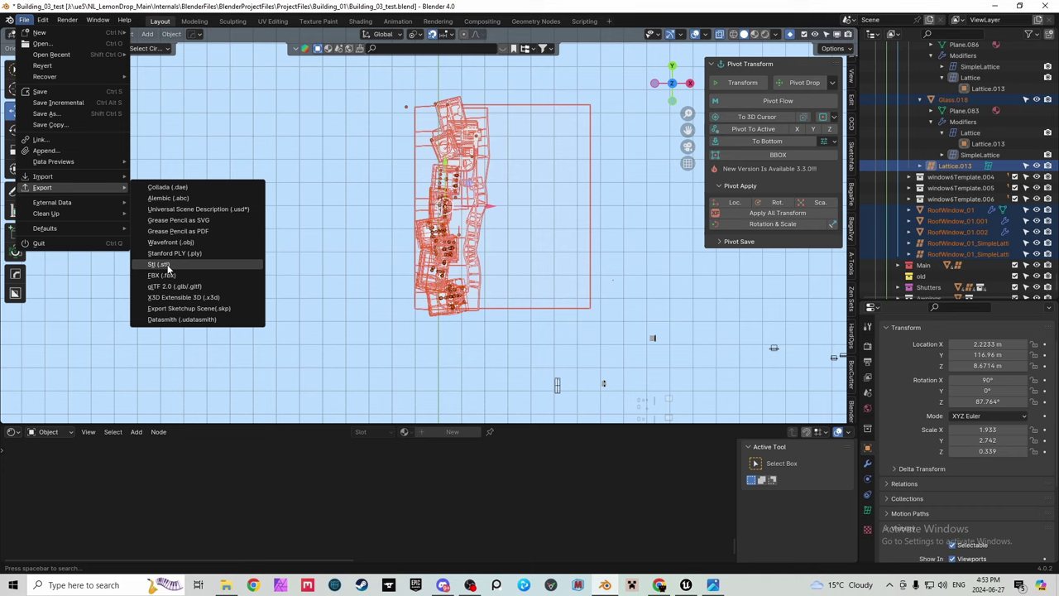
click(164, 275)
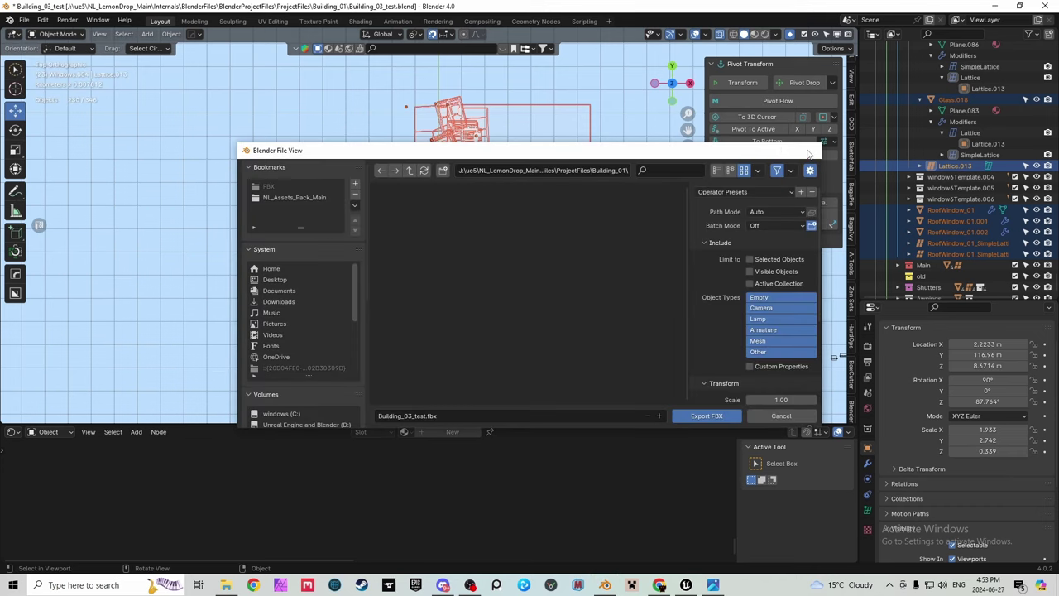
click(809, 151)
Step: Return to a perspective front view of the street with X-ray and the viewport overlays turned off
drag(685, 73, 562, 50)
click(720, 35)
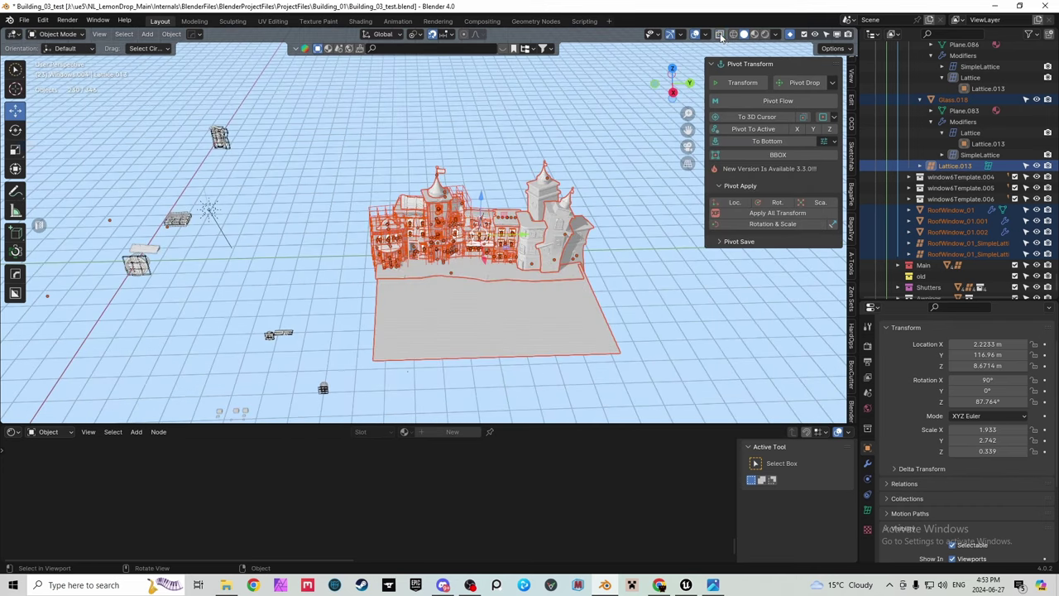
click(694, 34)
scroll(493, 240, up, 6)
scroll(493, 243, up, 2)
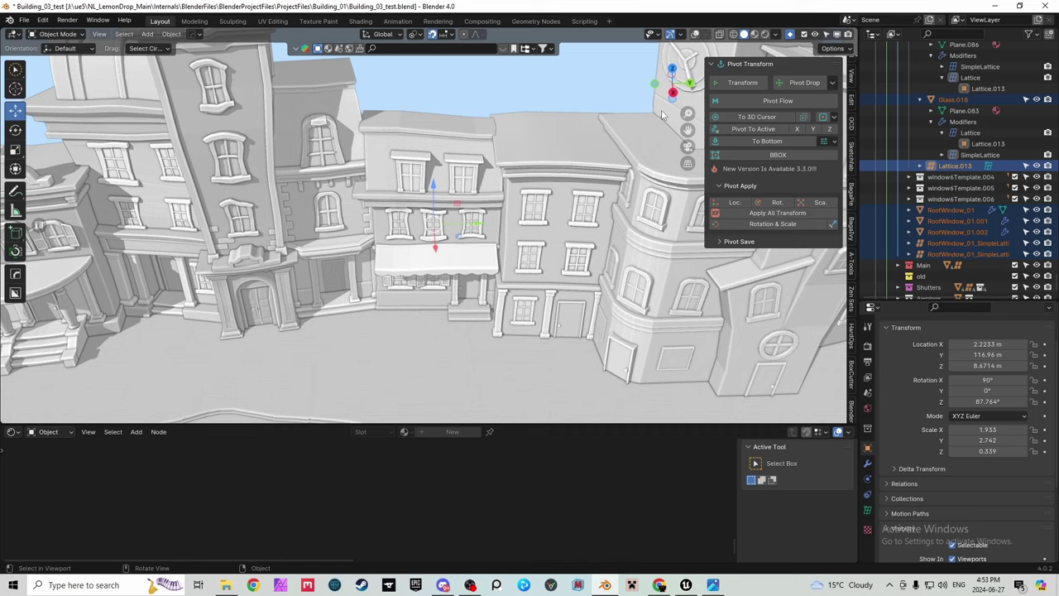
drag(672, 82, 672, 36)
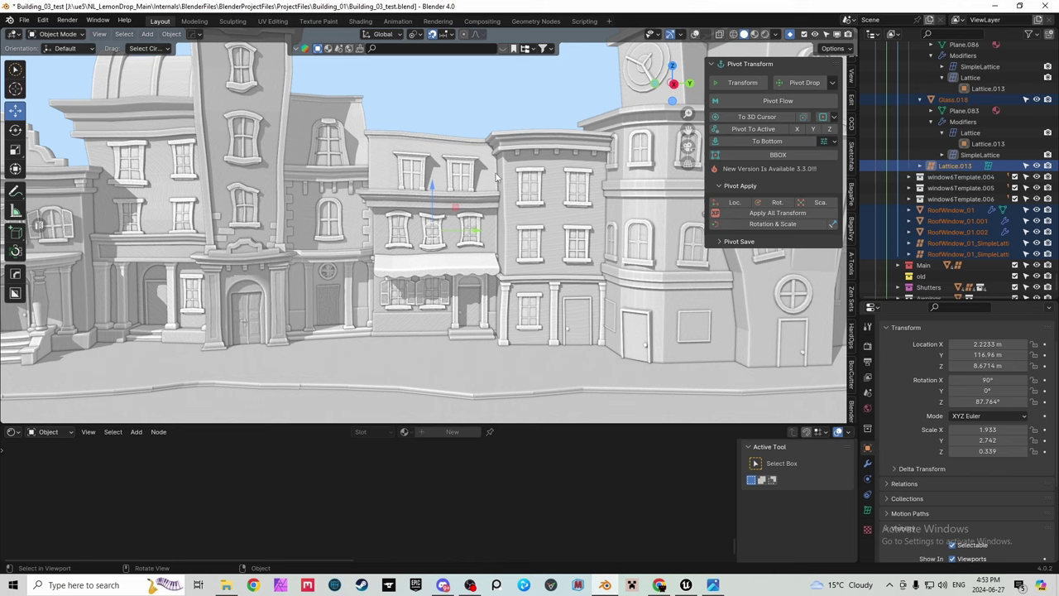
scroll(496, 173, up, 4)
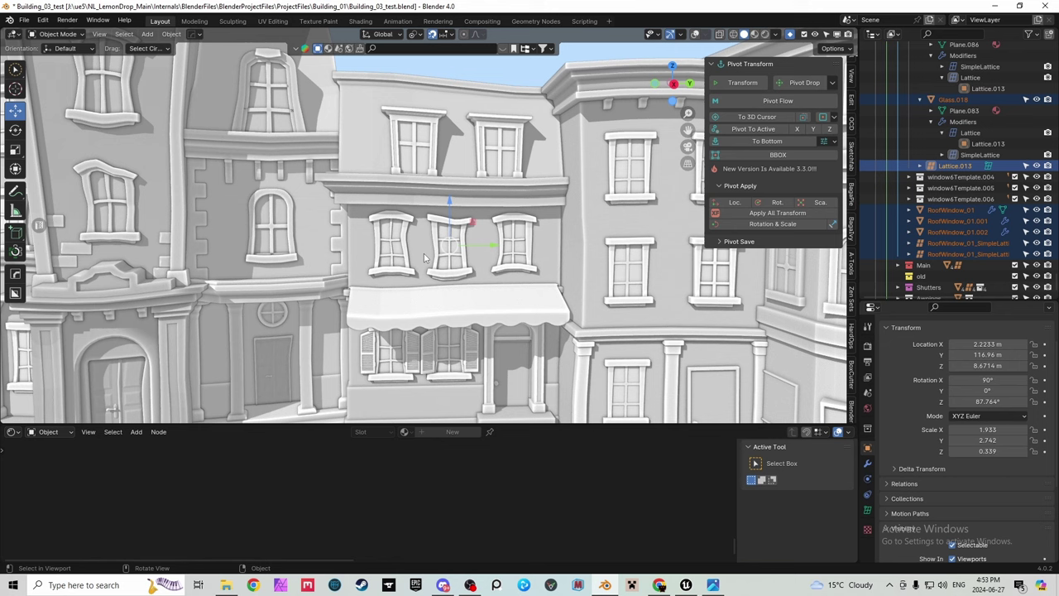
Step: Find and select Bool.030 inside window6Template.003 in the outliner
scroll(962, 226, up, 5)
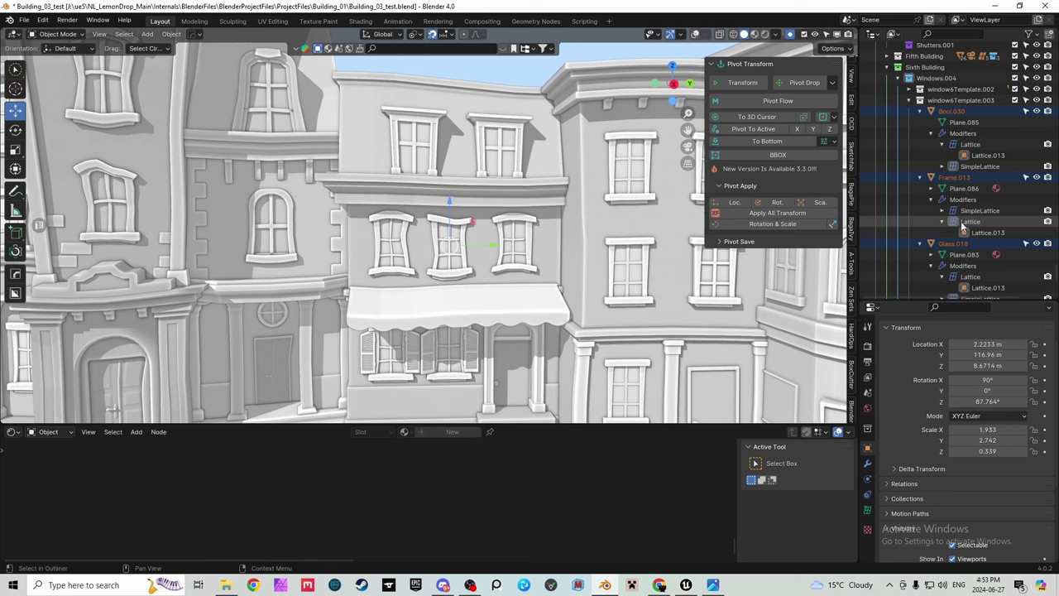
scroll(962, 225, up, 3)
click(956, 202)
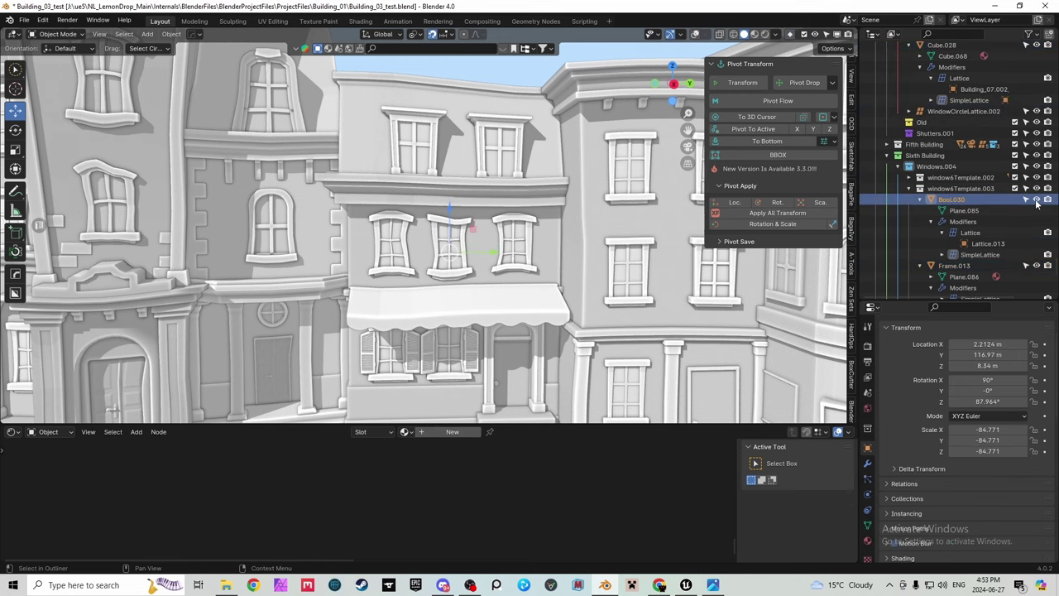
Step: Turn on the viewport overlays and select the middle window's boolean object above the awning to locate it in the outliner
click(695, 35)
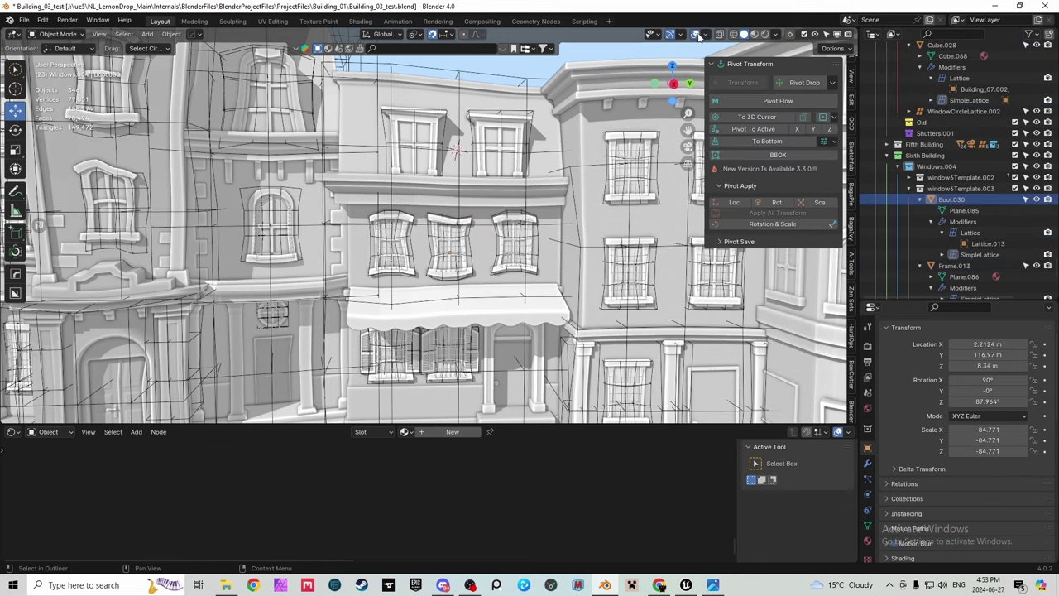
scroll(440, 230, up, 8)
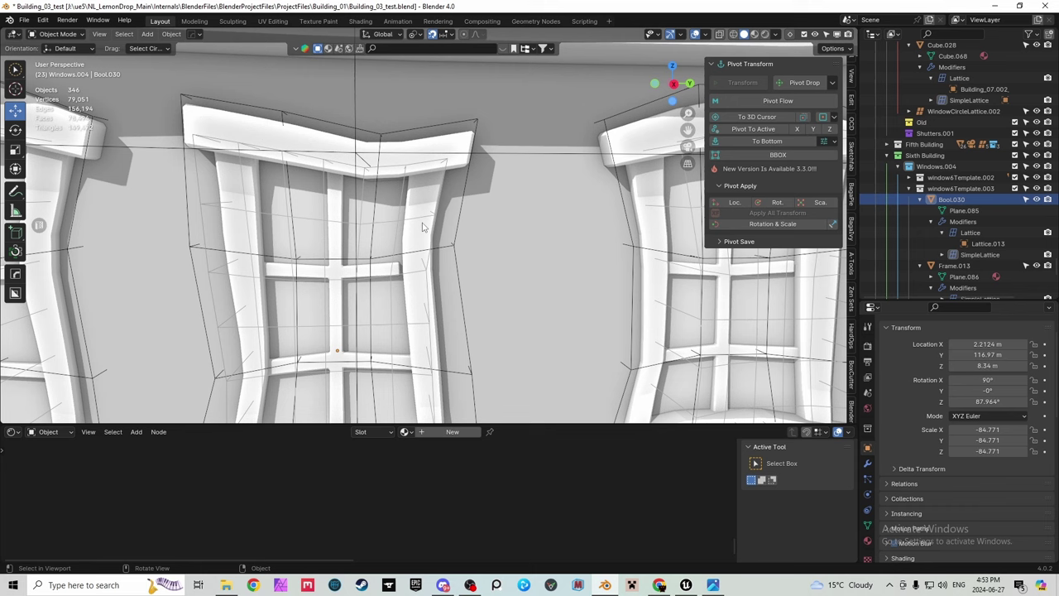
click(423, 227)
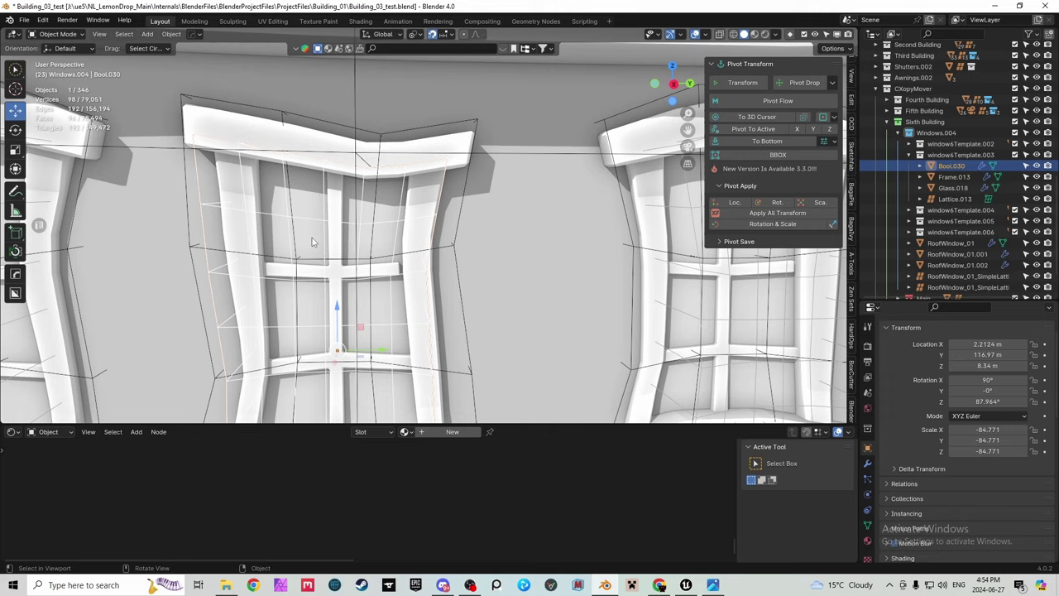
scroll(295, 200, down, 3)
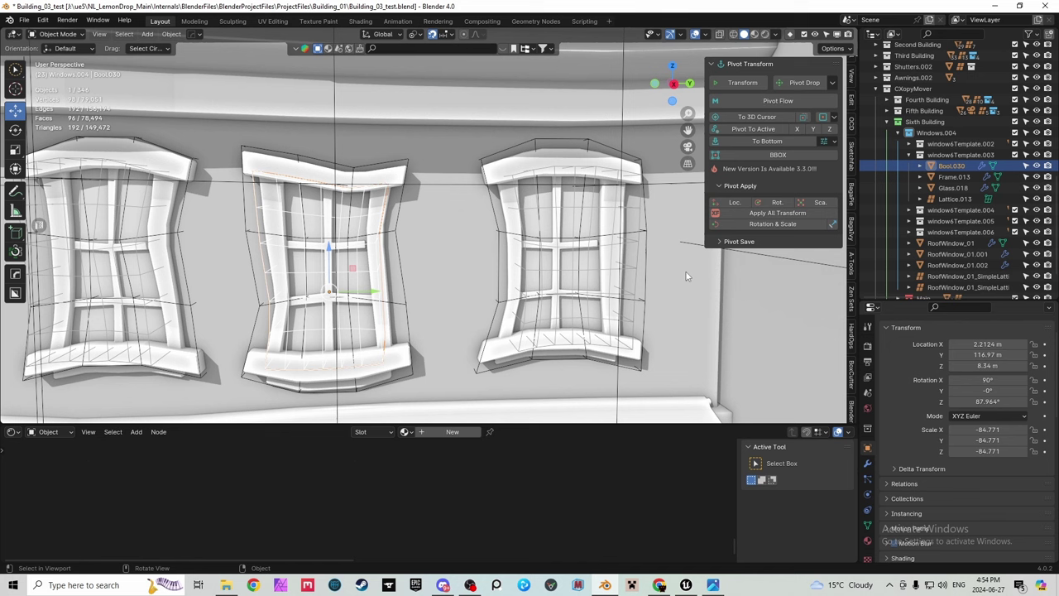
scroll(925, 264, down, 2)
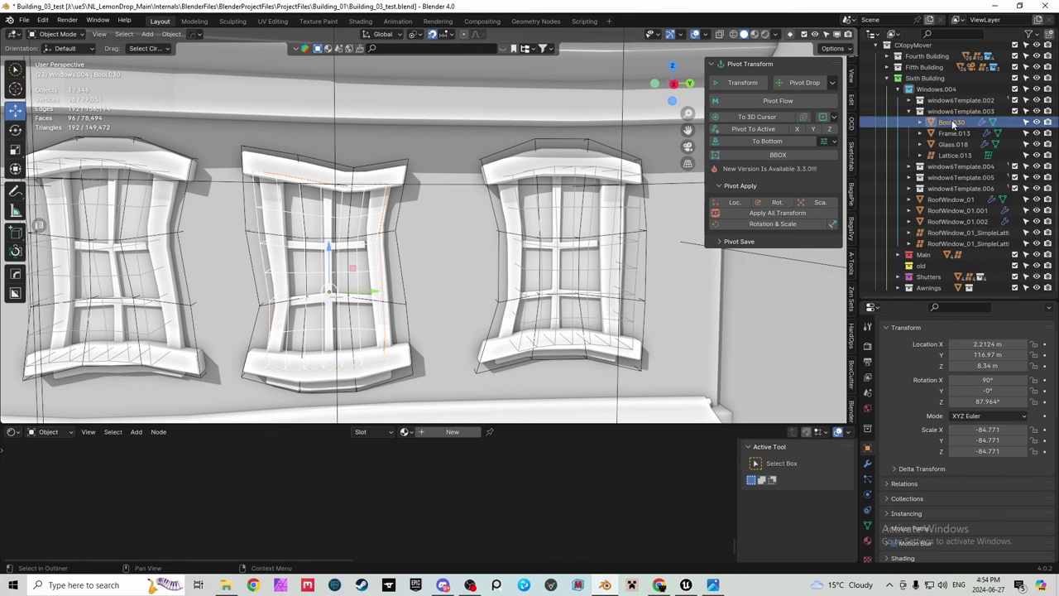
Step: Make Bool.030 in window6Template.003 unselectable and check the outliner's filter options
click(1026, 126)
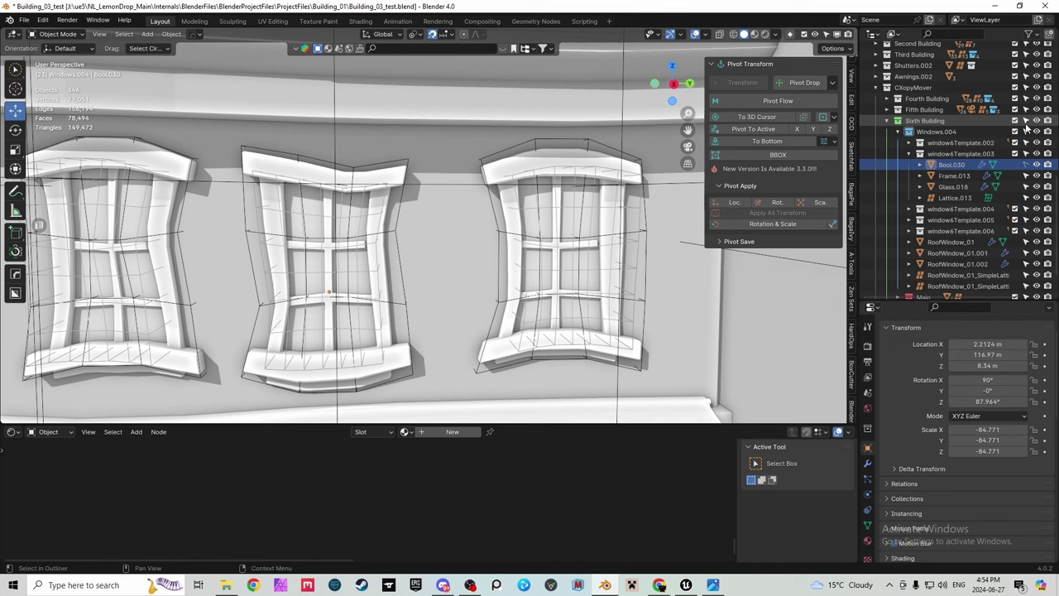
scroll(1026, 169, up, 2)
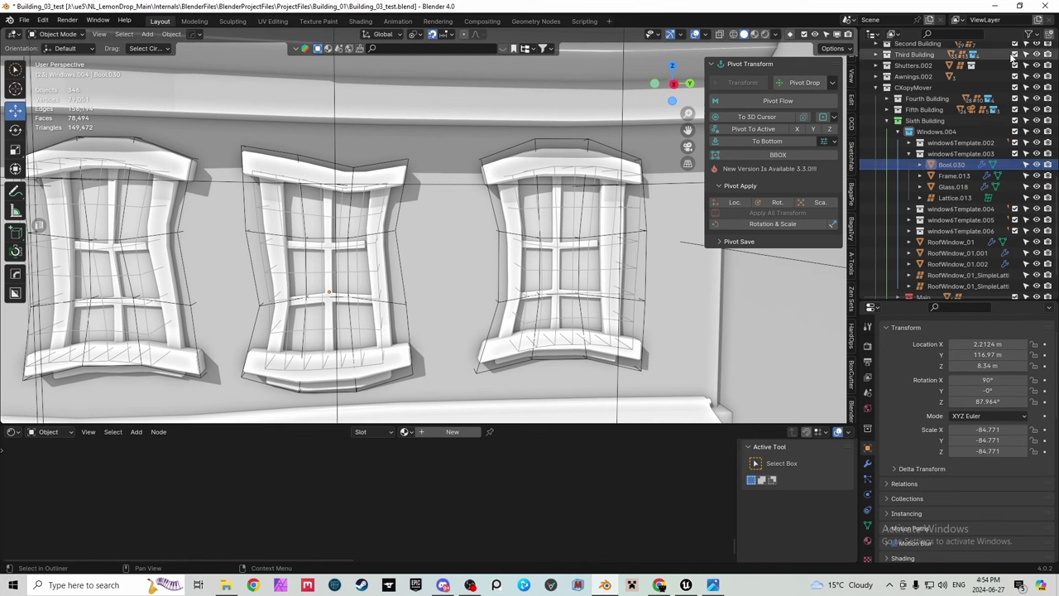
click(1031, 35)
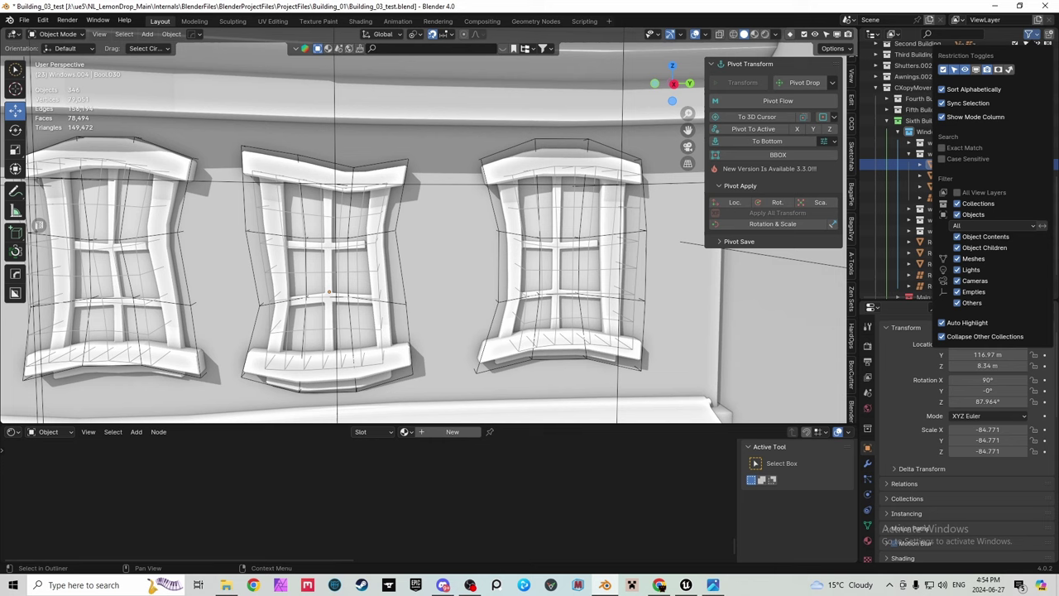
click(1031, 37)
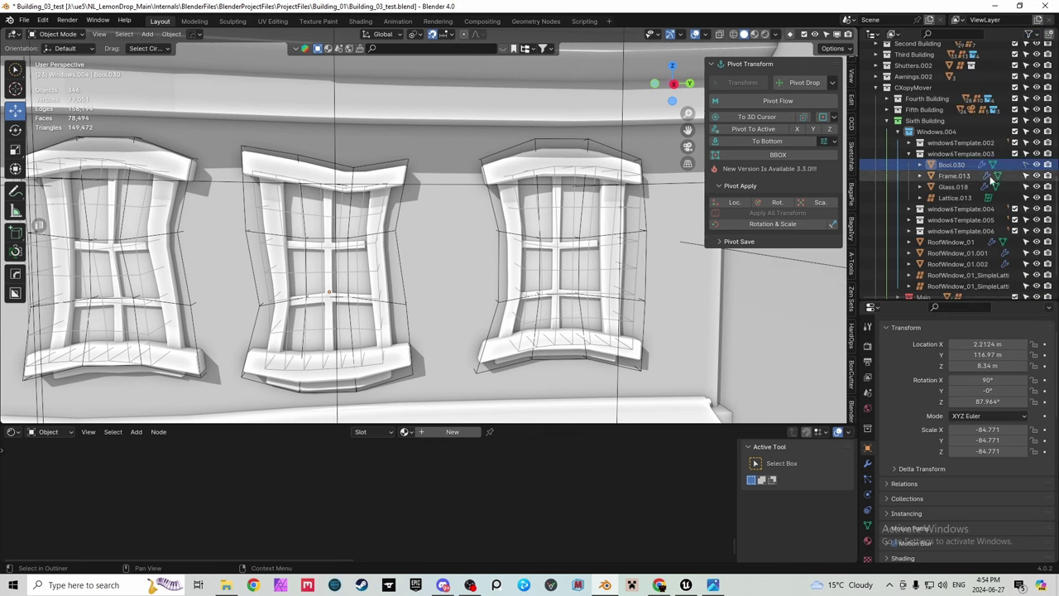
Step: Select the glass of the middle window above the awning to locate it in the outliner
click(364, 199)
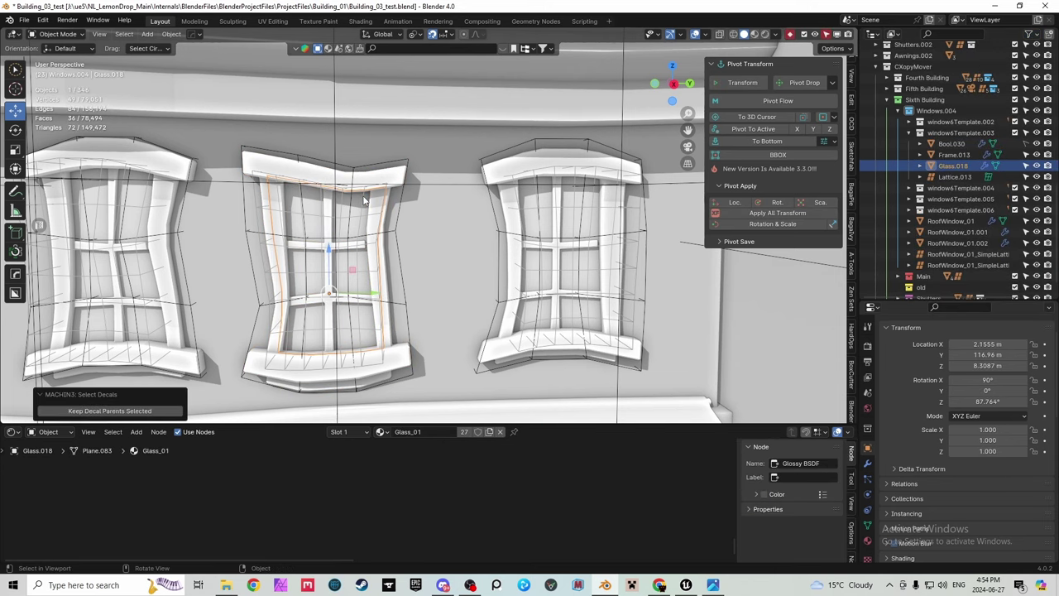
click(364, 198)
click(364, 198)
key(KP_Decimal)
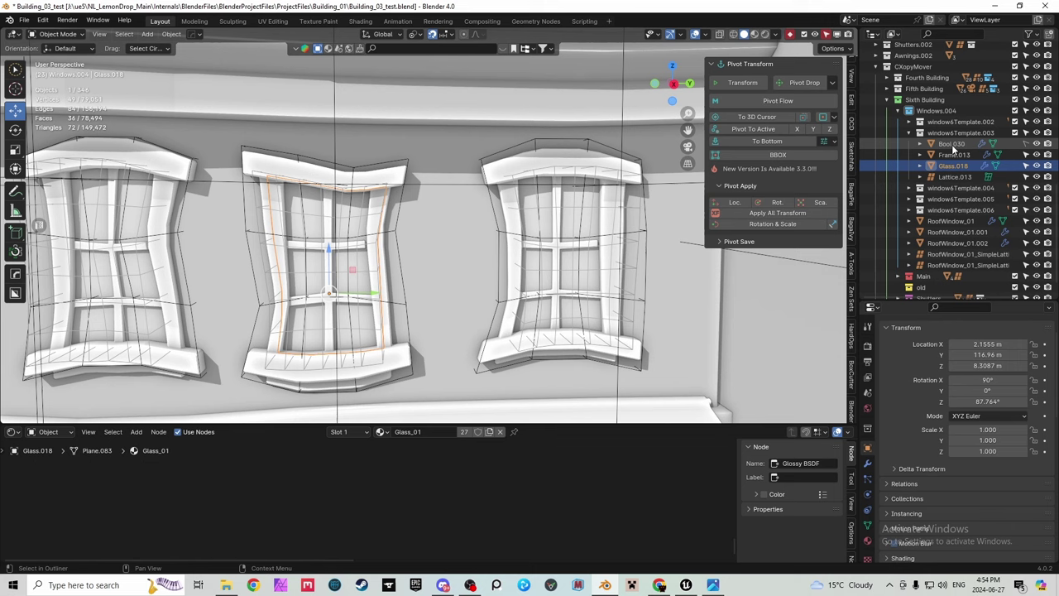
Step: Switch the viewport to rendered shading and turn off the overlays to view the windows above the awning
click(767, 36)
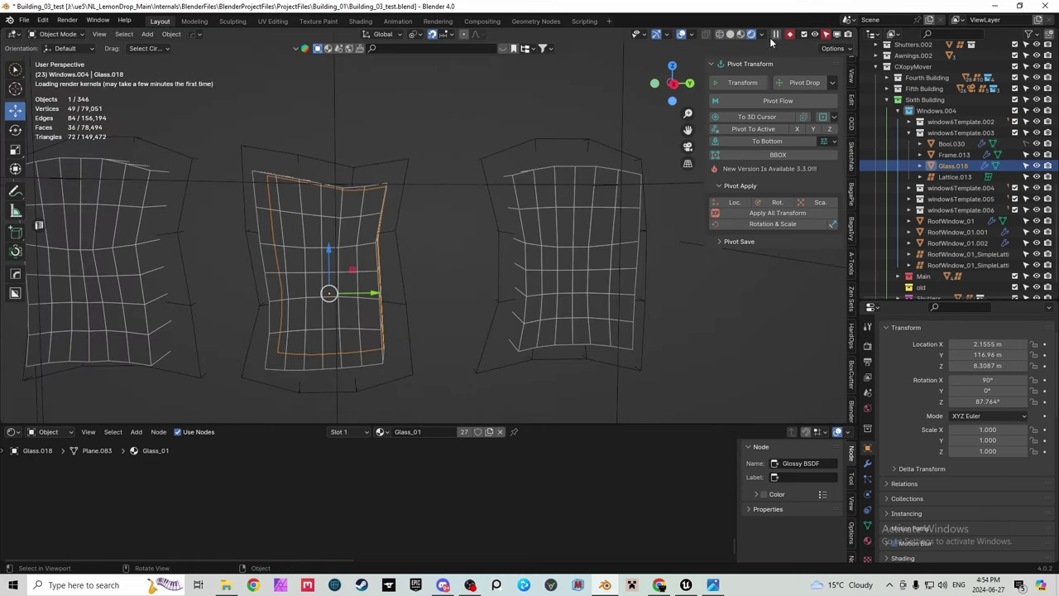
key(shift+z)
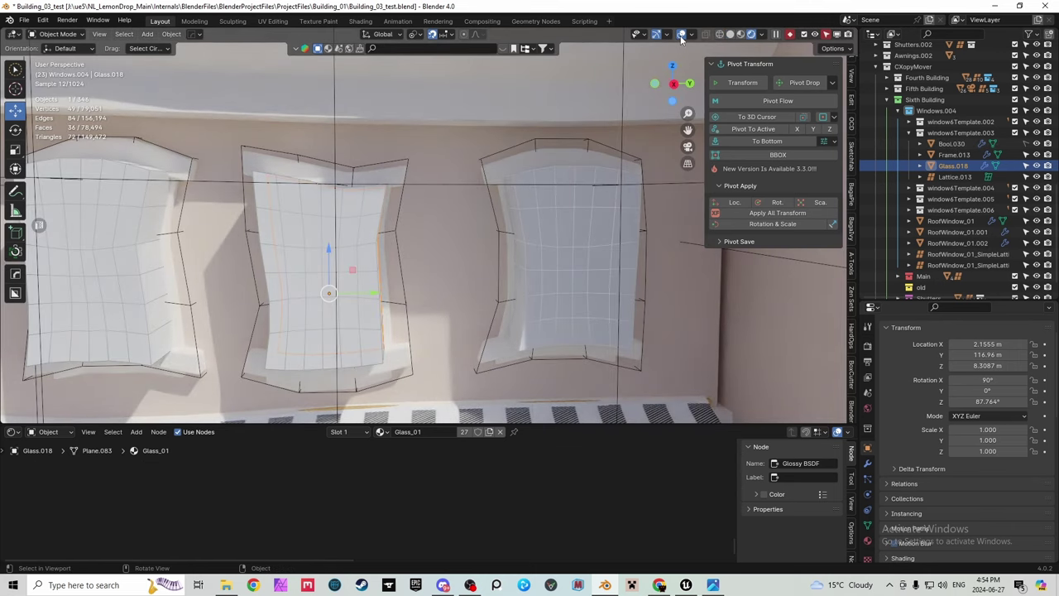
scroll(450, 271, down, 6)
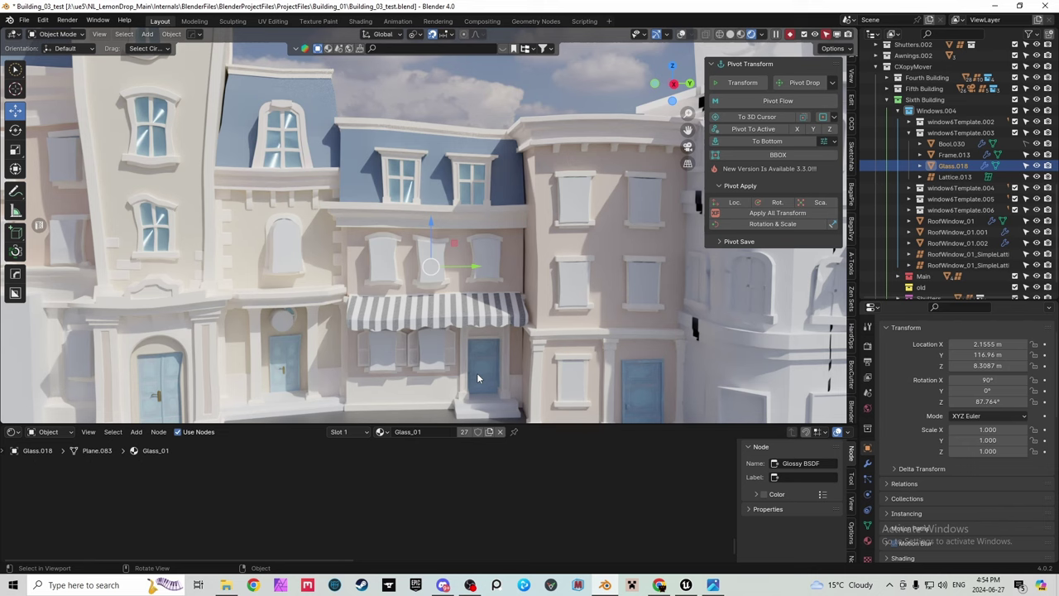
scroll(402, 303, up, 4)
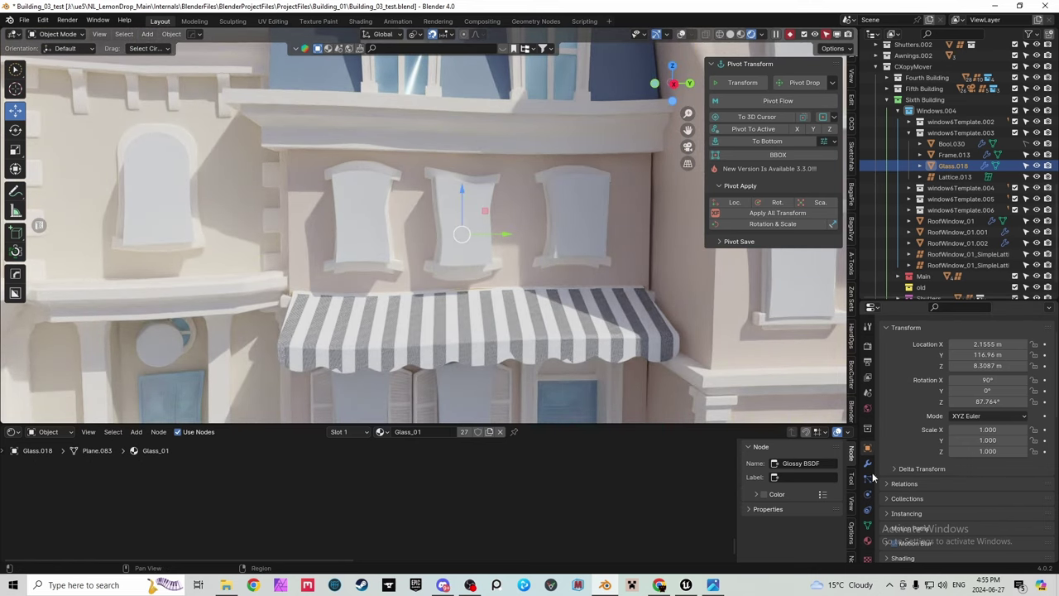
Step: Locate the right window above the awning in the outliner, select its Bool.033 object and check its Display As setting
scroll(916, 456, down, 6)
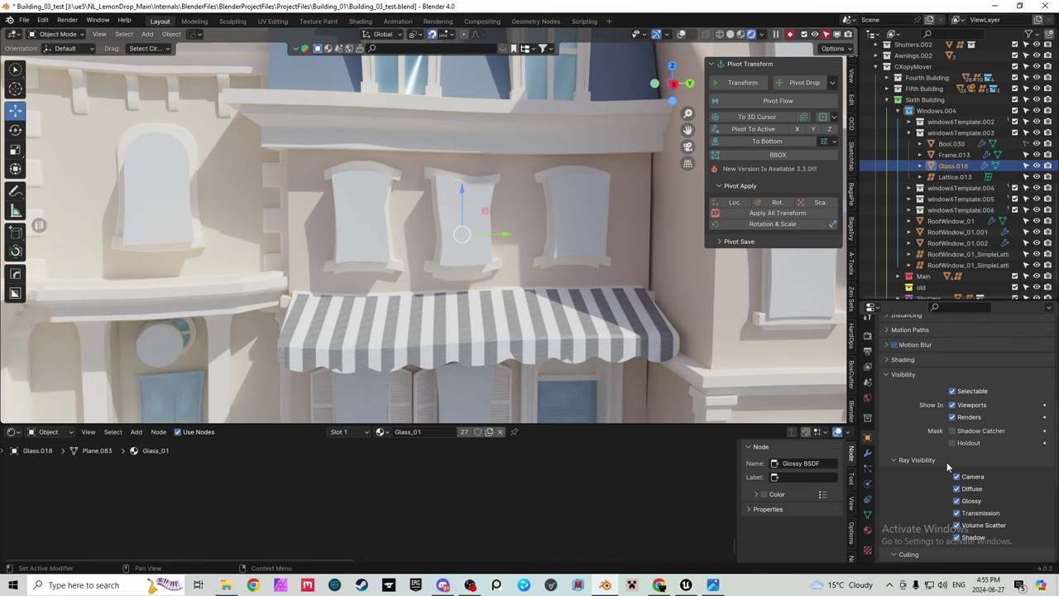
scroll(947, 461, down, 5)
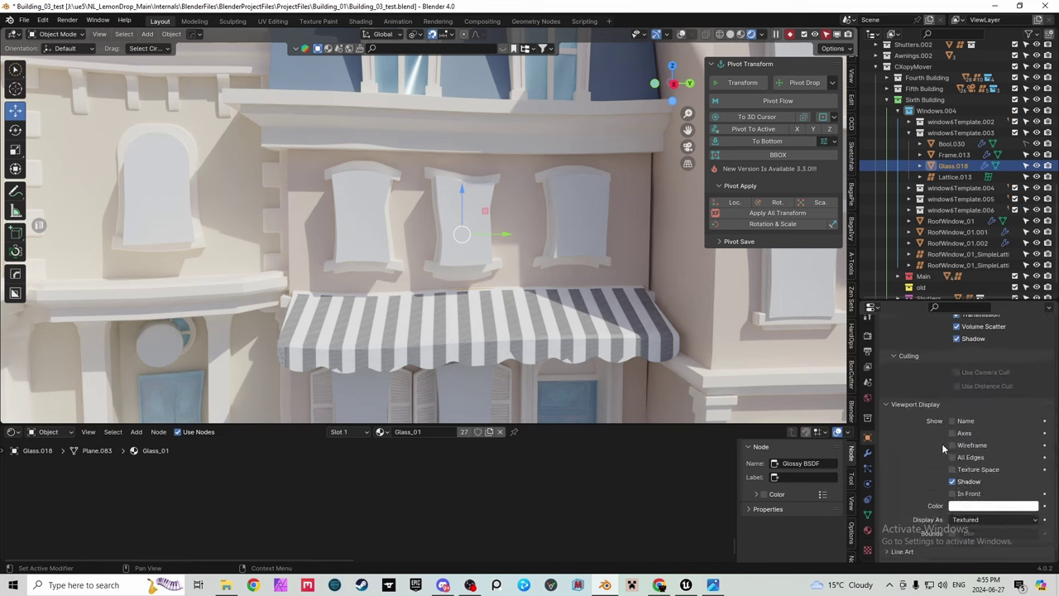
scroll(941, 447, down, 1)
click(567, 218)
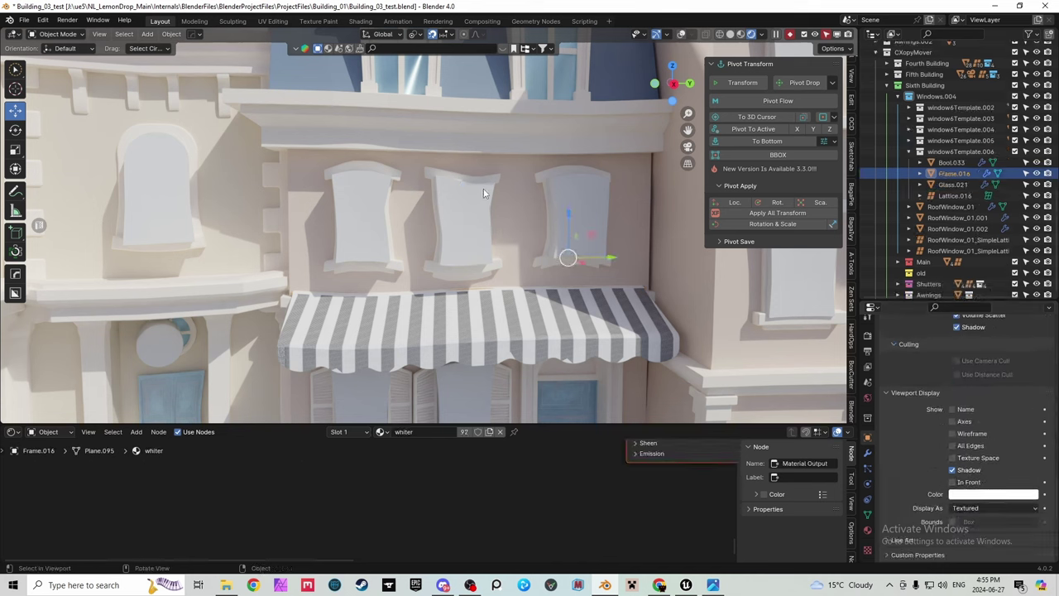
click(952, 163)
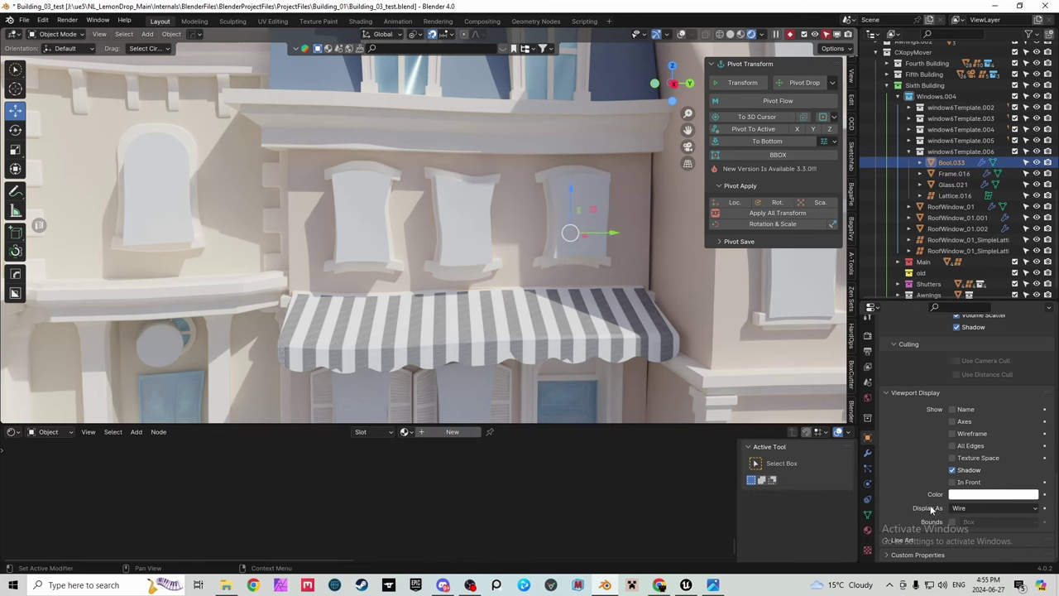
click(957, 510)
click(959, 507)
Step: View the windows above the awning in solid shading from a slight angle and return to rendered shading
click(731, 35)
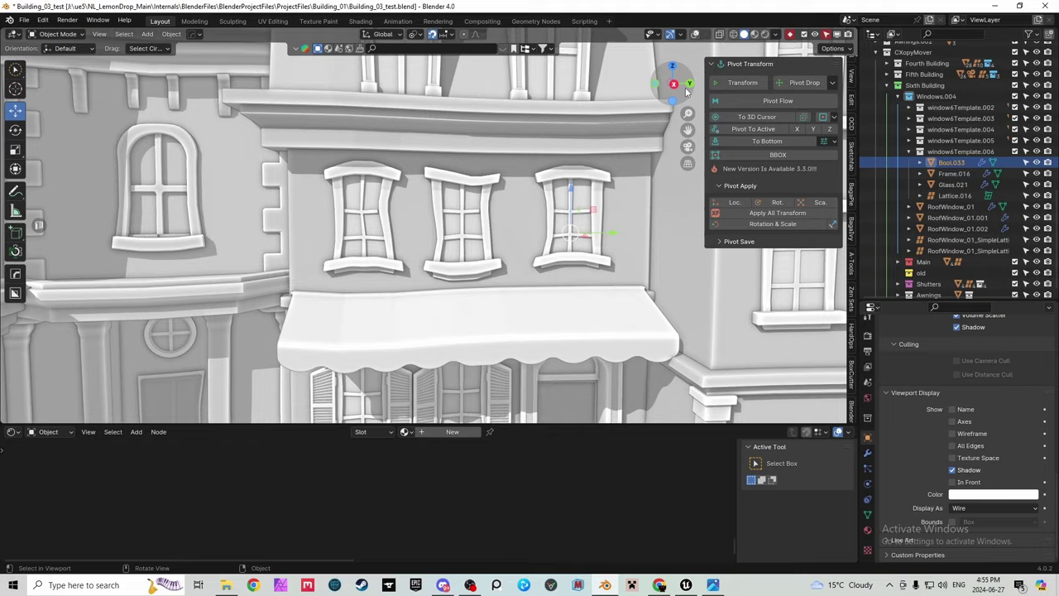
mouse_move(674, 80)
mouse_down()
mouse_move(591, 81)
mouse_move(753, 80)
mouse_move(674, 80)
mouse_up()
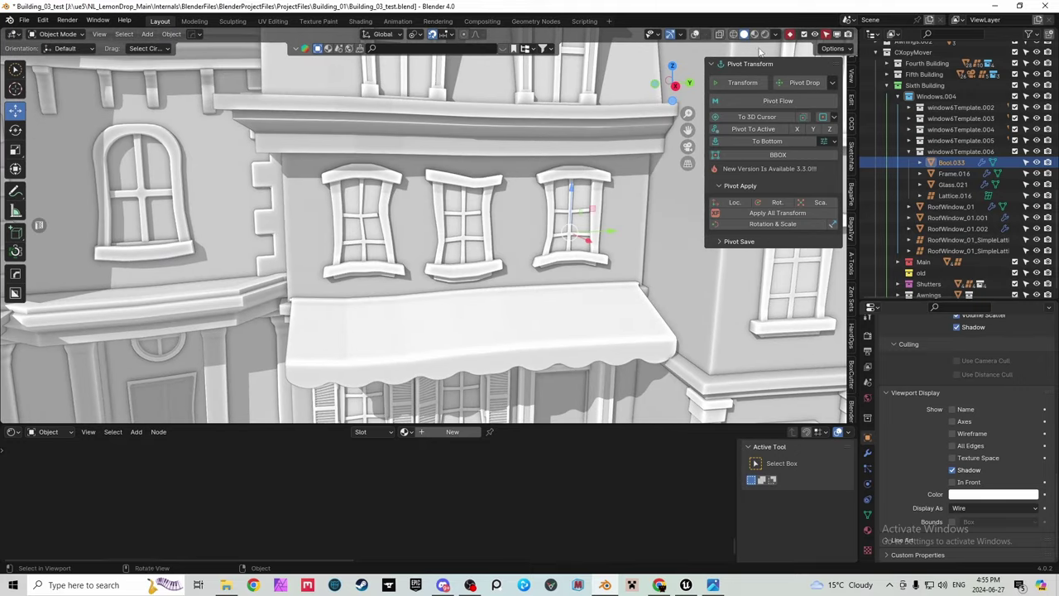
click(765, 36)
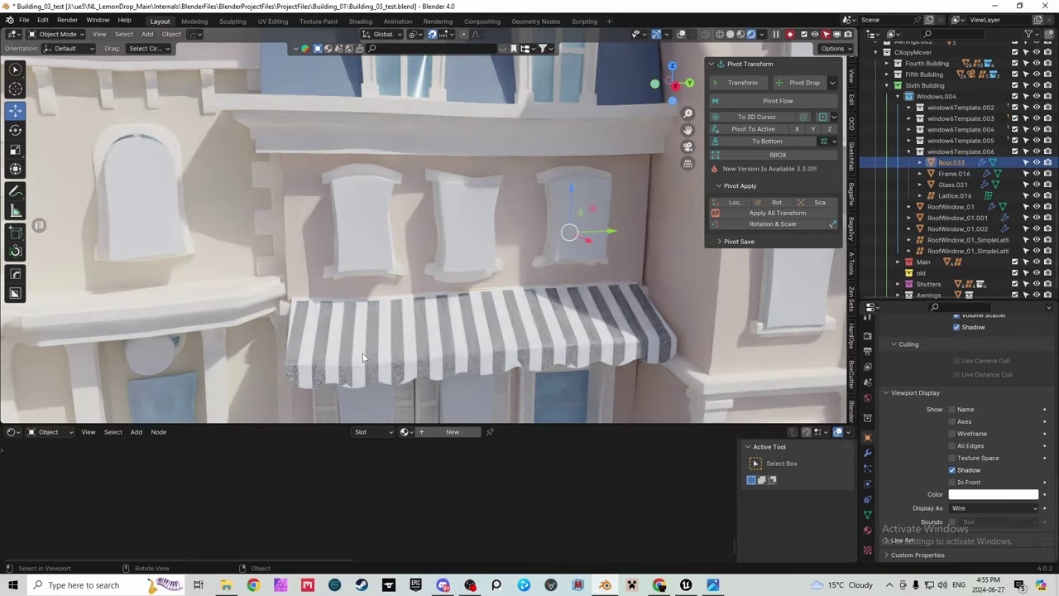
scroll(377, 344, down, 2)
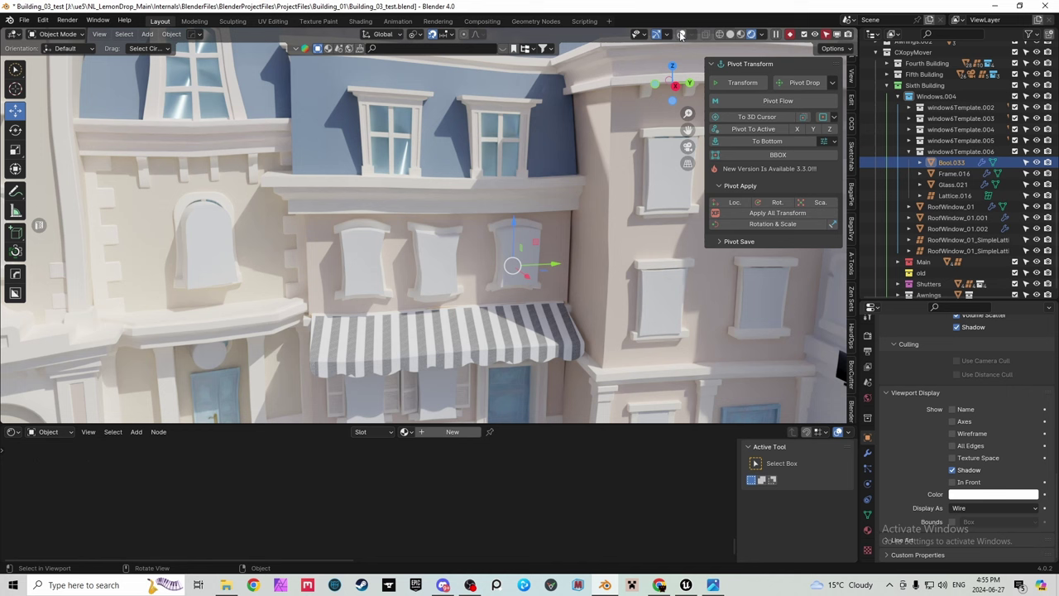
Step: Hide Bool.033 from the viewports, view the rendered street without it, and show it in the viewports again
scroll(935, 500, up, 8)
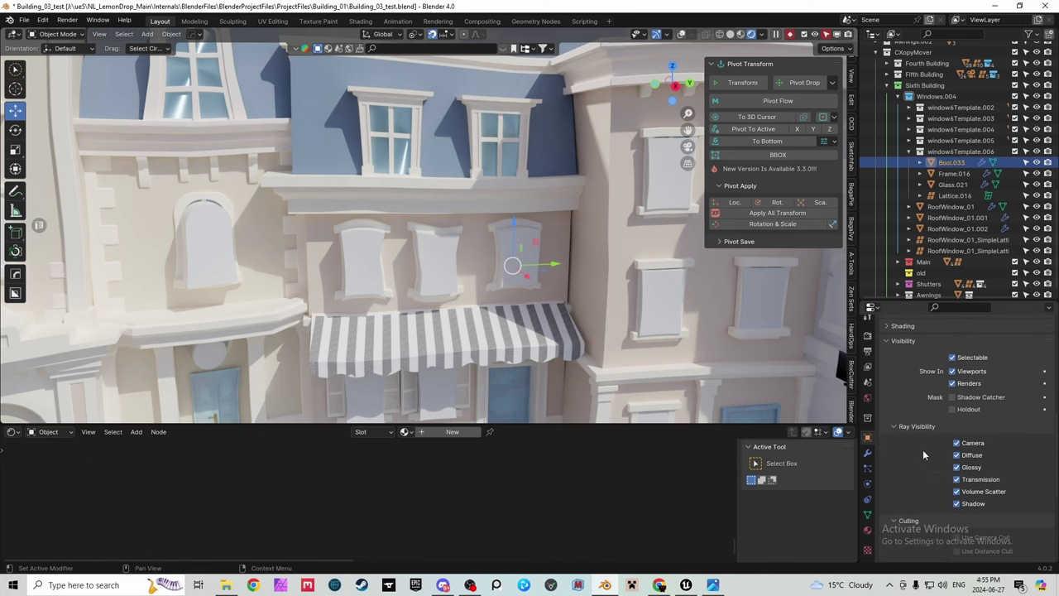
scroll(931, 445, down, 1)
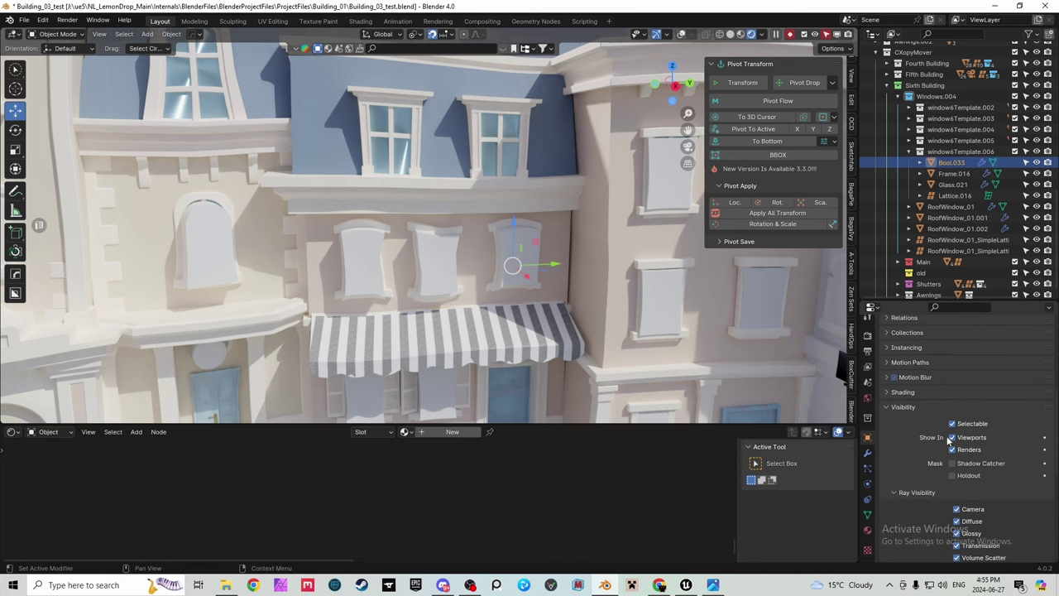
click(952, 438)
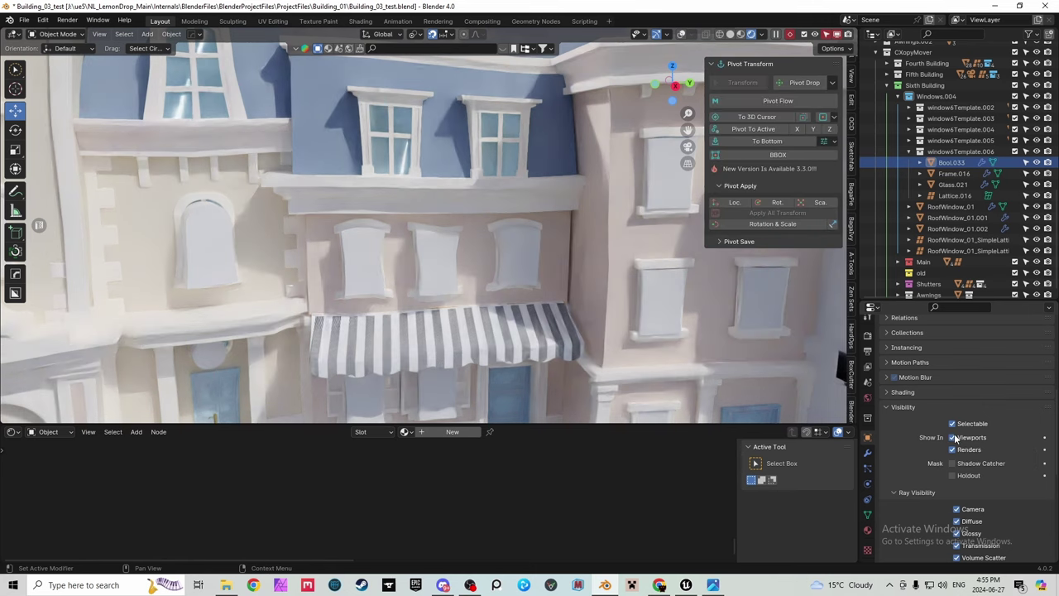
scroll(536, 266, down, 6)
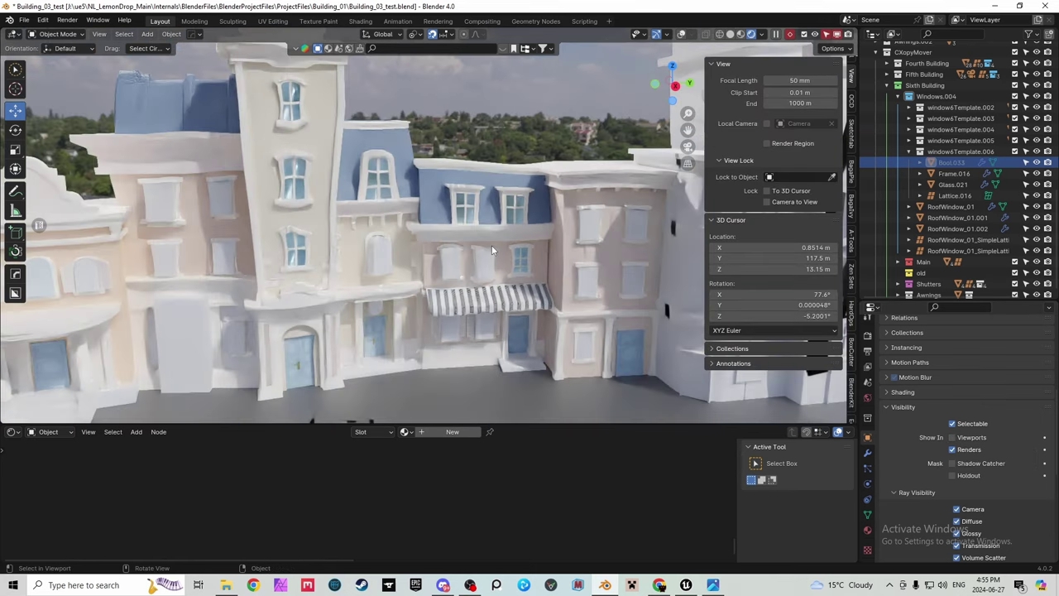
scroll(493, 247, up, 1)
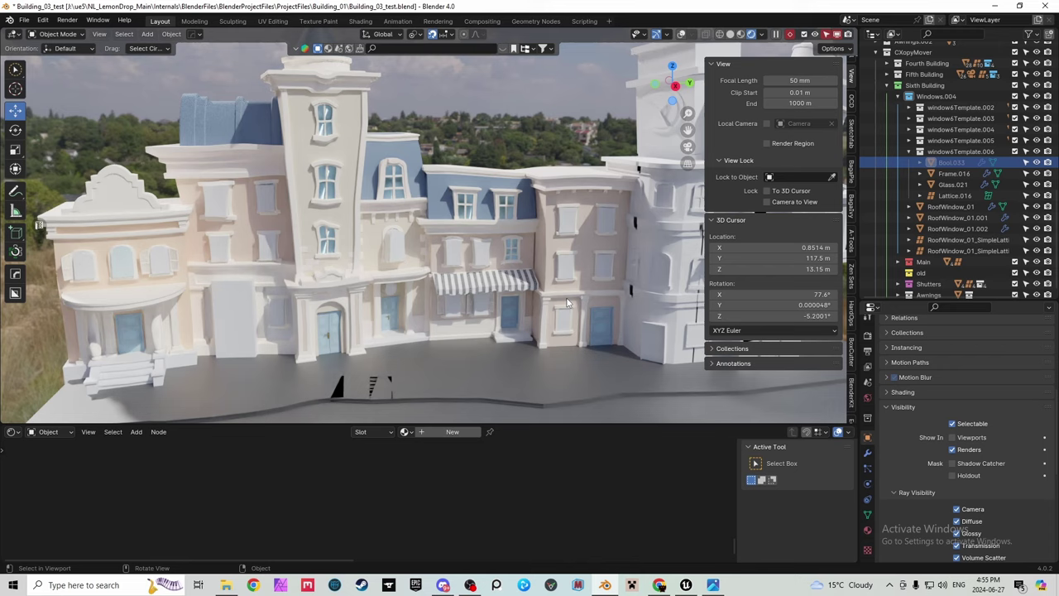
scroll(517, 226, up, 6)
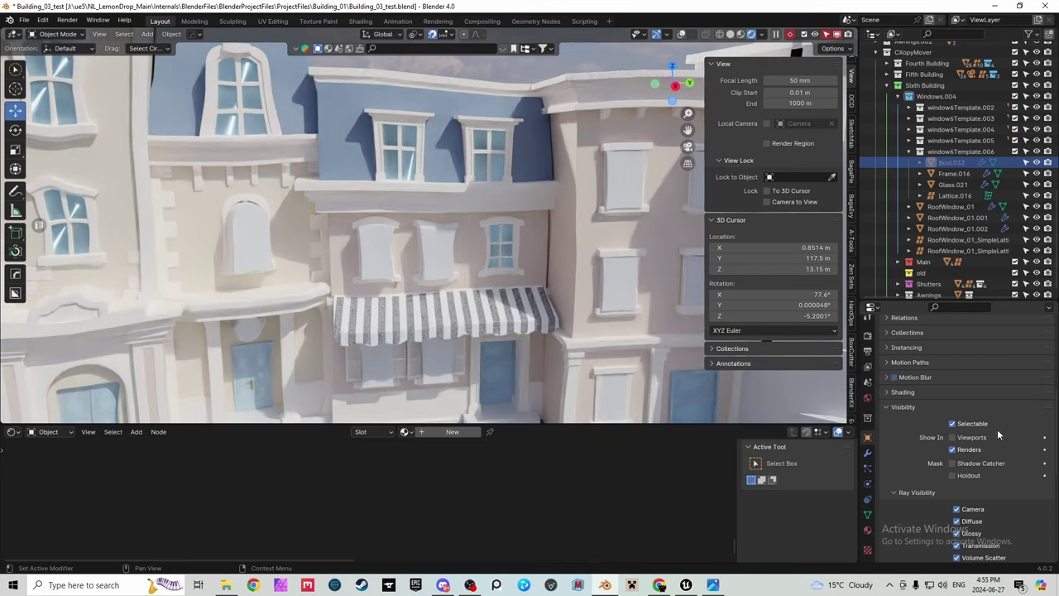
click(953, 437)
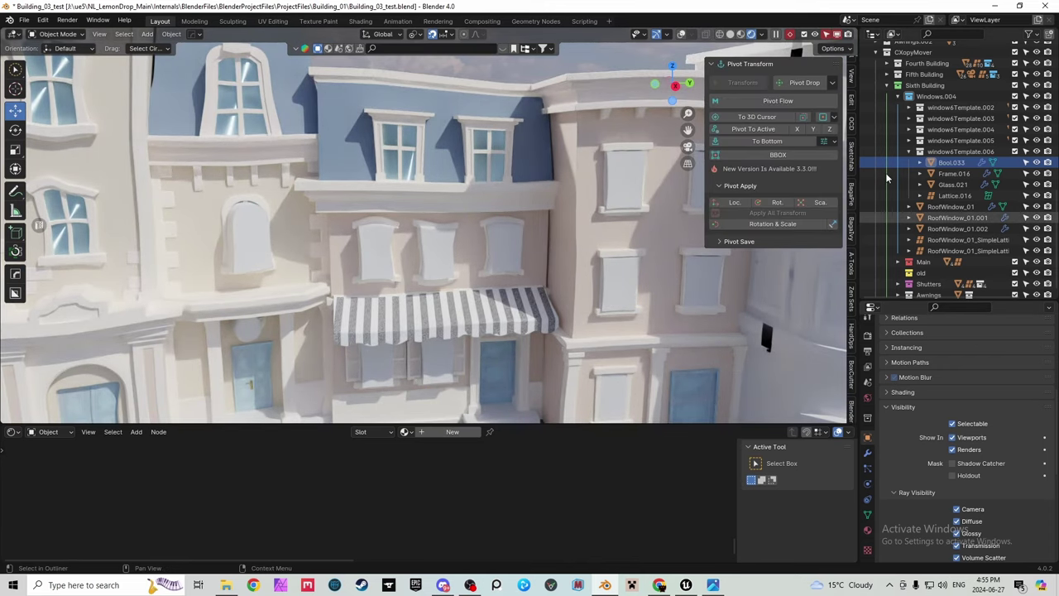
Step: Make Bool.033 unselectable in the outliner and turn its selectability back on
click(1025, 163)
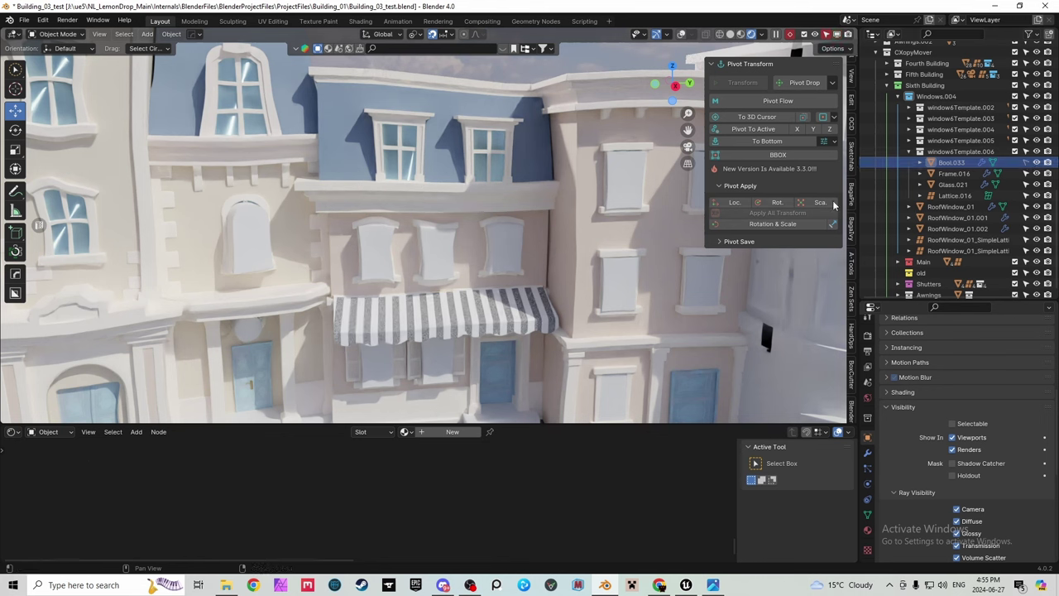
click(950, 164)
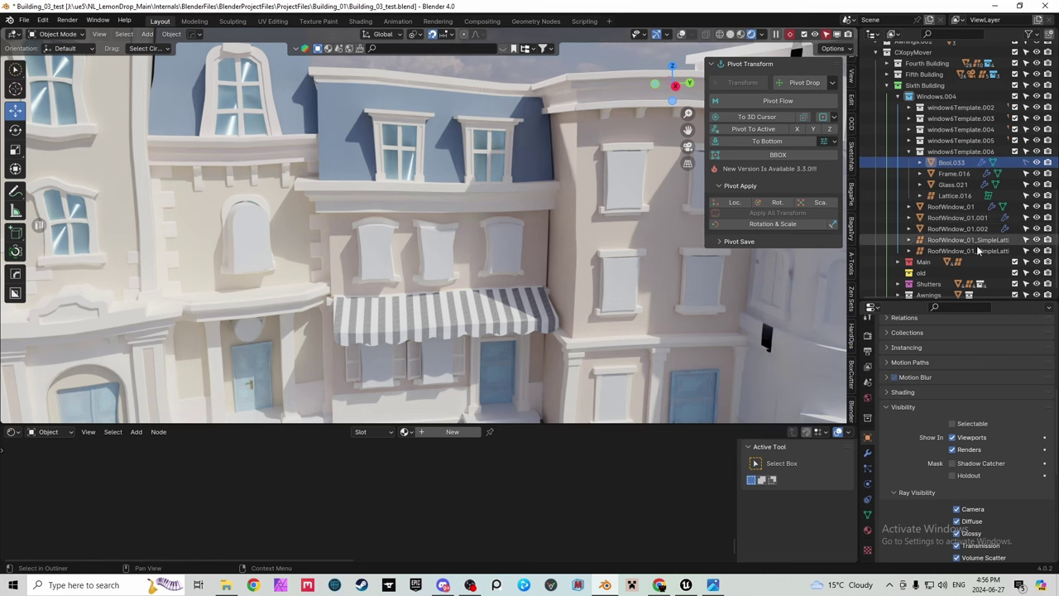
click(1027, 164)
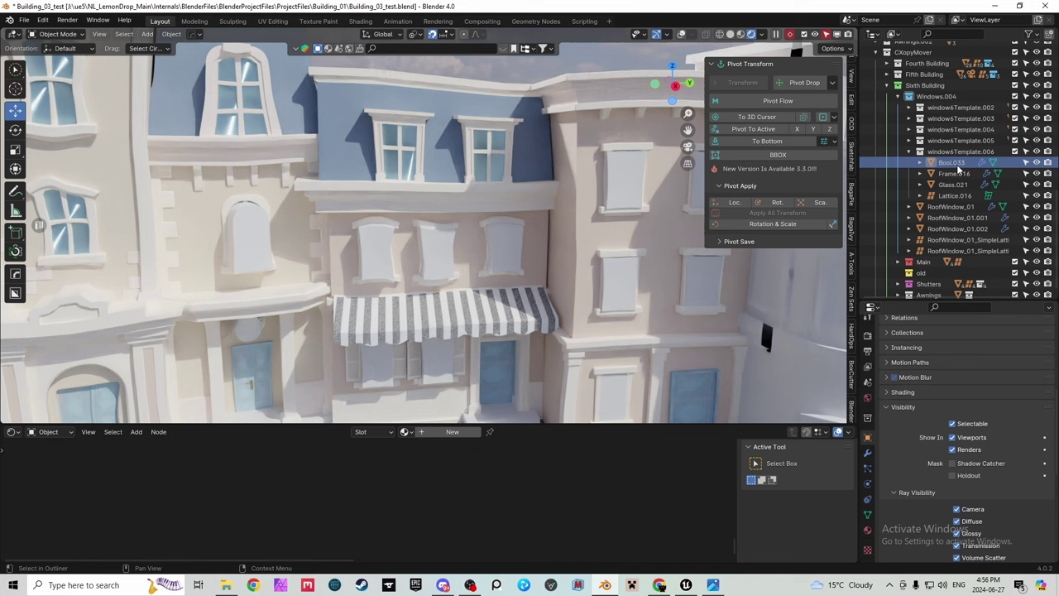
click(945, 33)
text(bool)
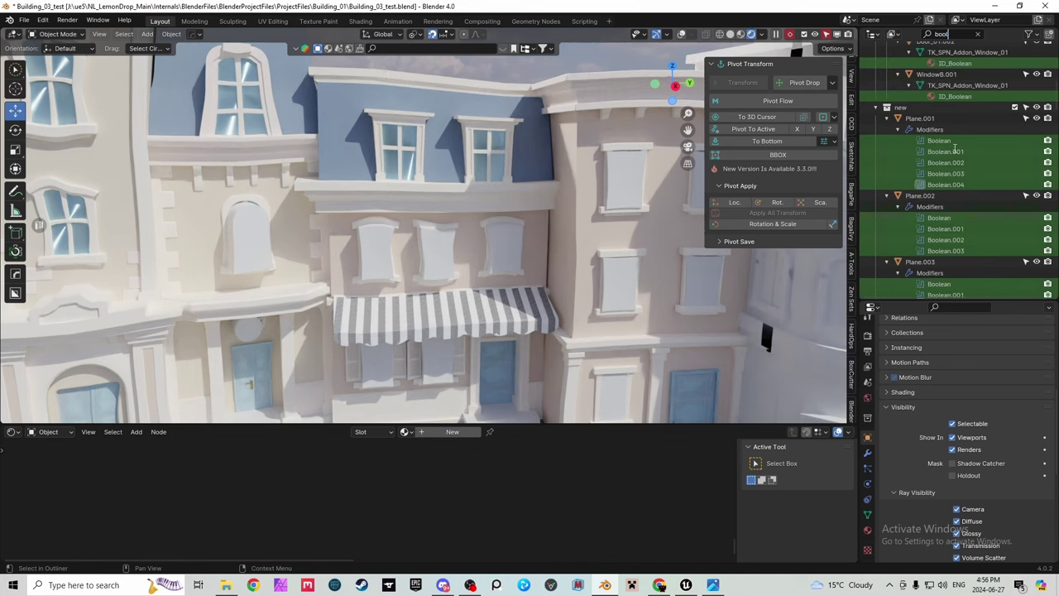
key(Escape)
Step: Filter the outliner by the name "bool"
click(959, 37)
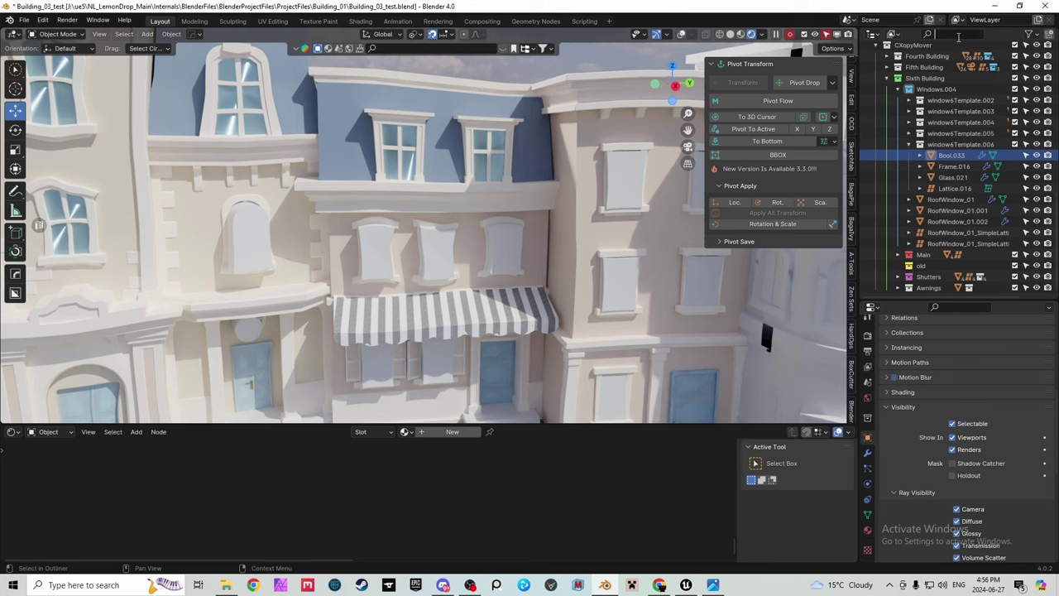
text(boo)
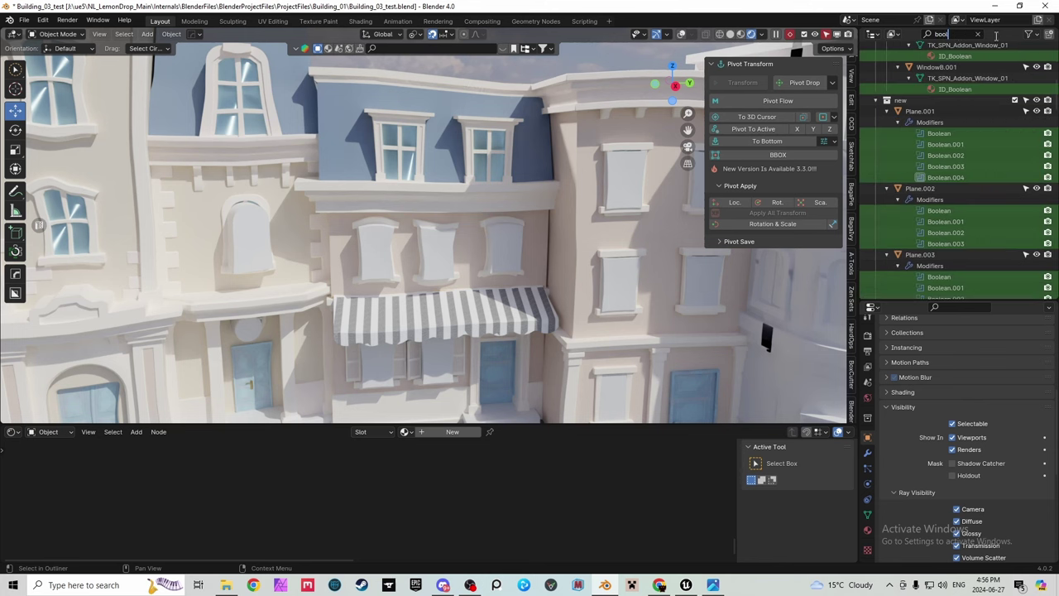
text(l)
key(Return)
Step: Exclude collections, object contents and object children from the outliner's filtered list of booleans
scroll(944, 233, down, 10)
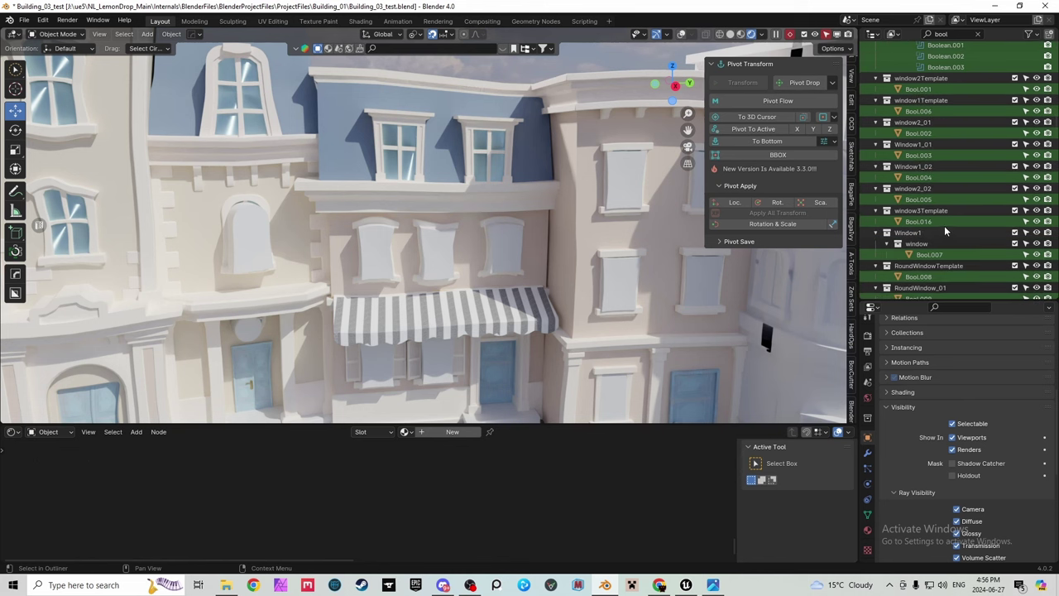
scroll(943, 224, up, 4)
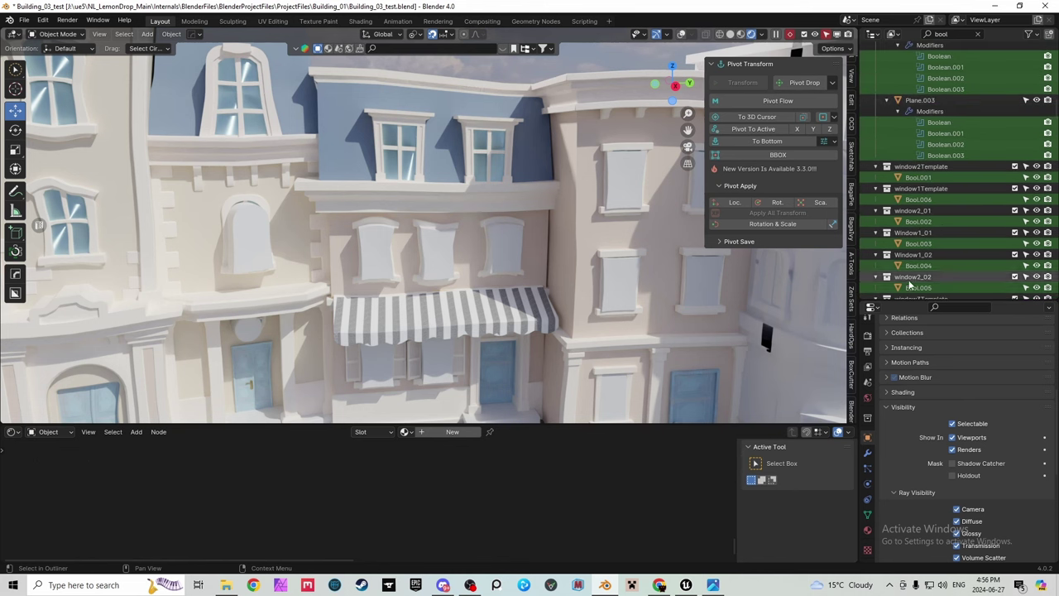
scroll(927, 207, up, 6)
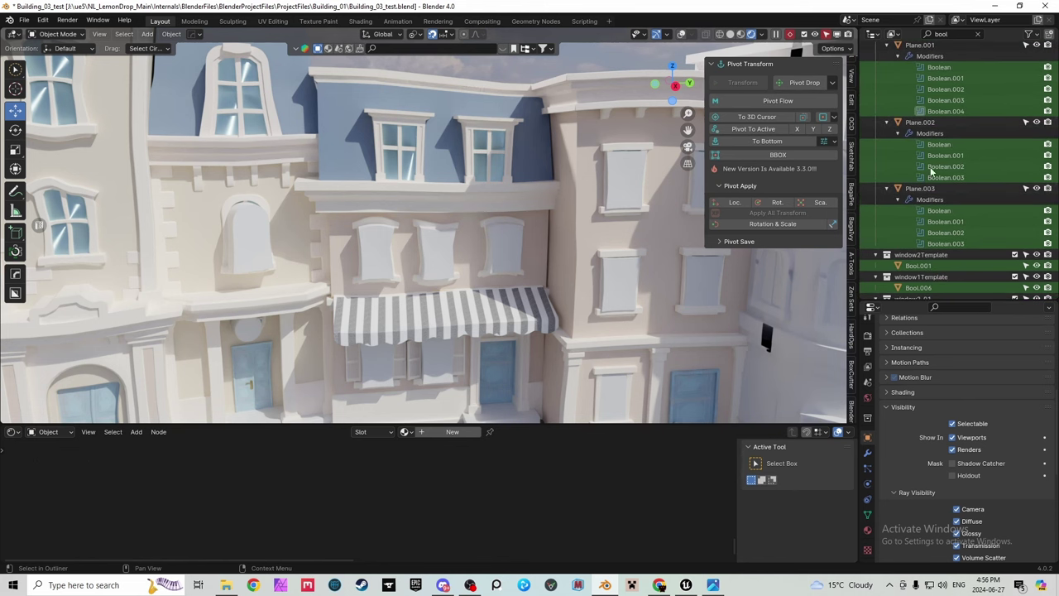
click(1037, 36)
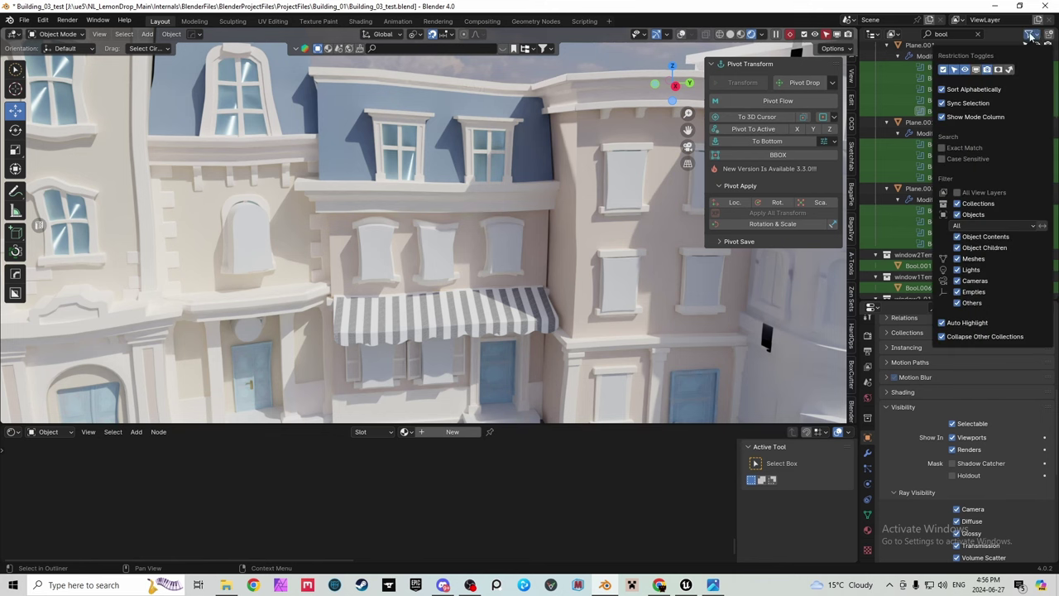
click(957, 203)
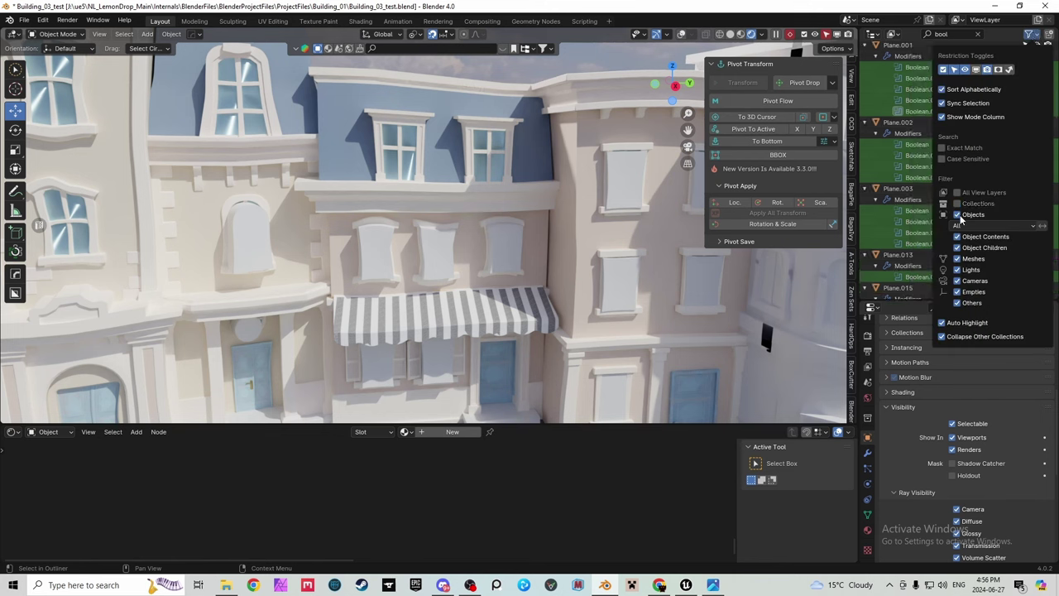
click(960, 218)
click(960, 218)
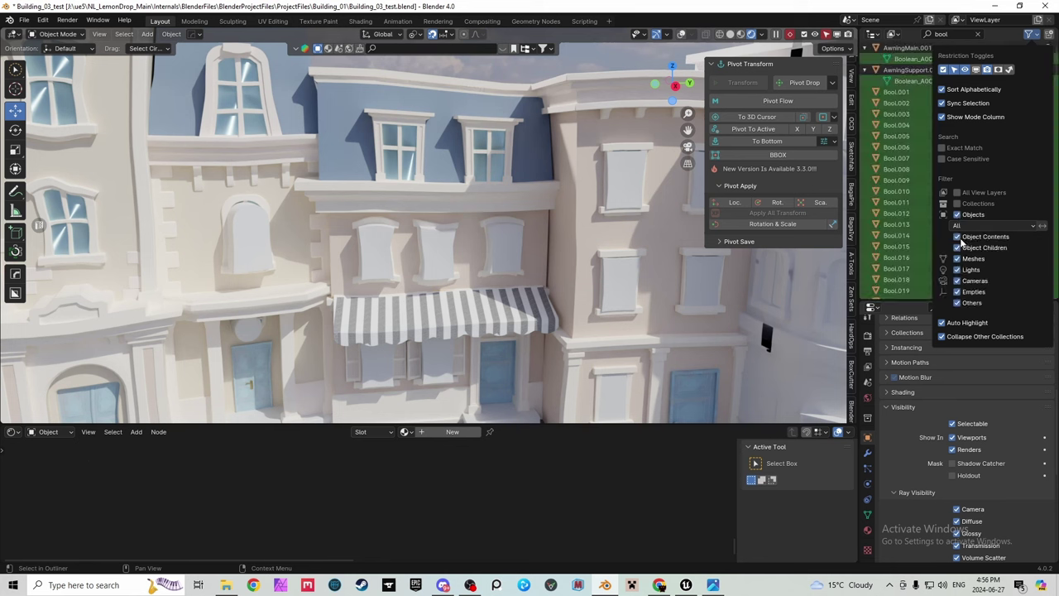
click(958, 236)
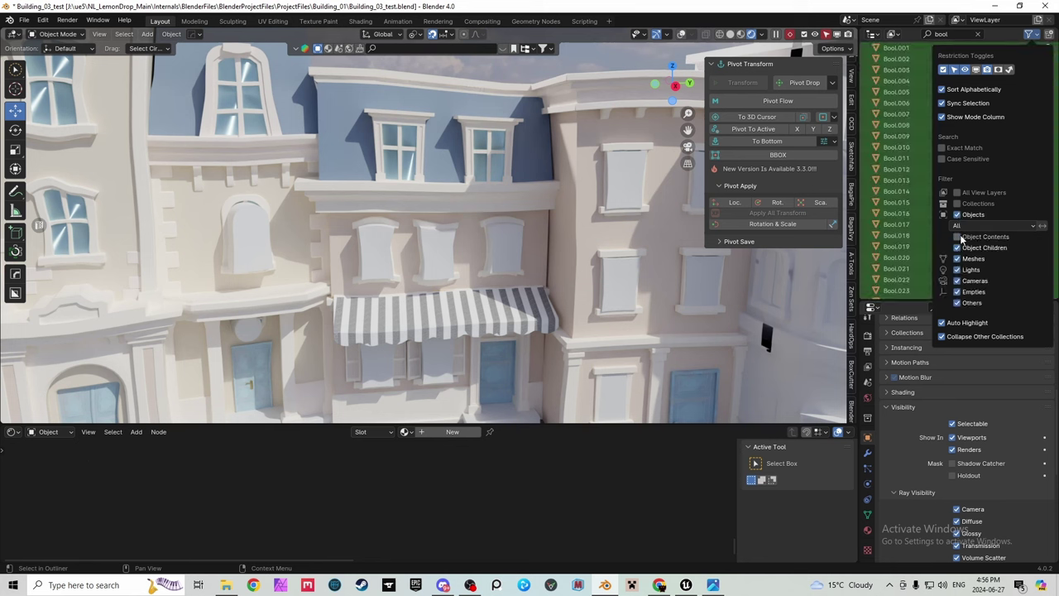
click(959, 248)
Step: Turn collections and object contents back on in the outliner filter and switch both off again
click(1029, 34)
click(957, 204)
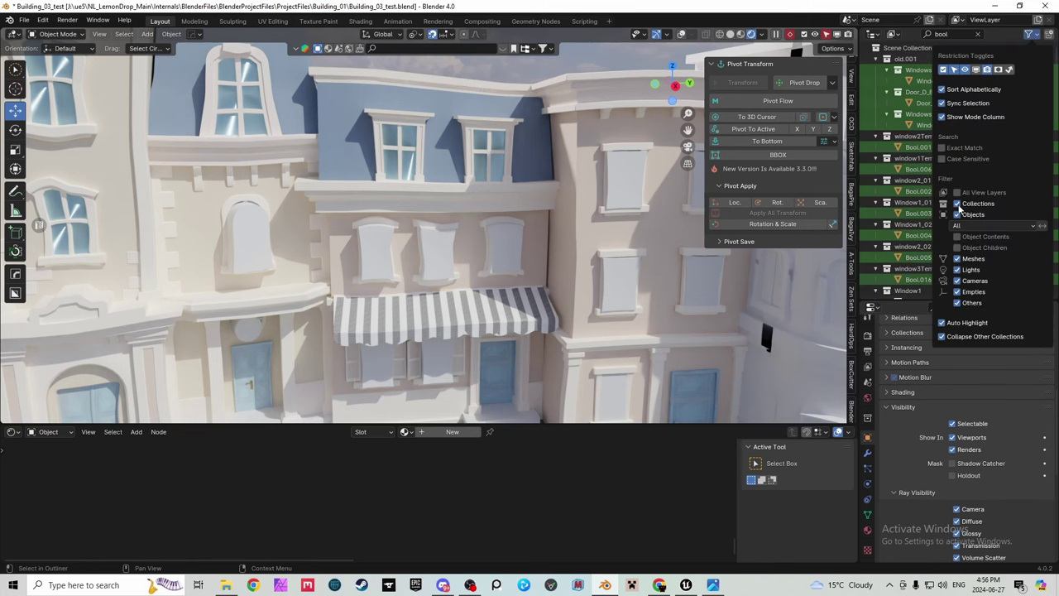
click(957, 214)
click(957, 238)
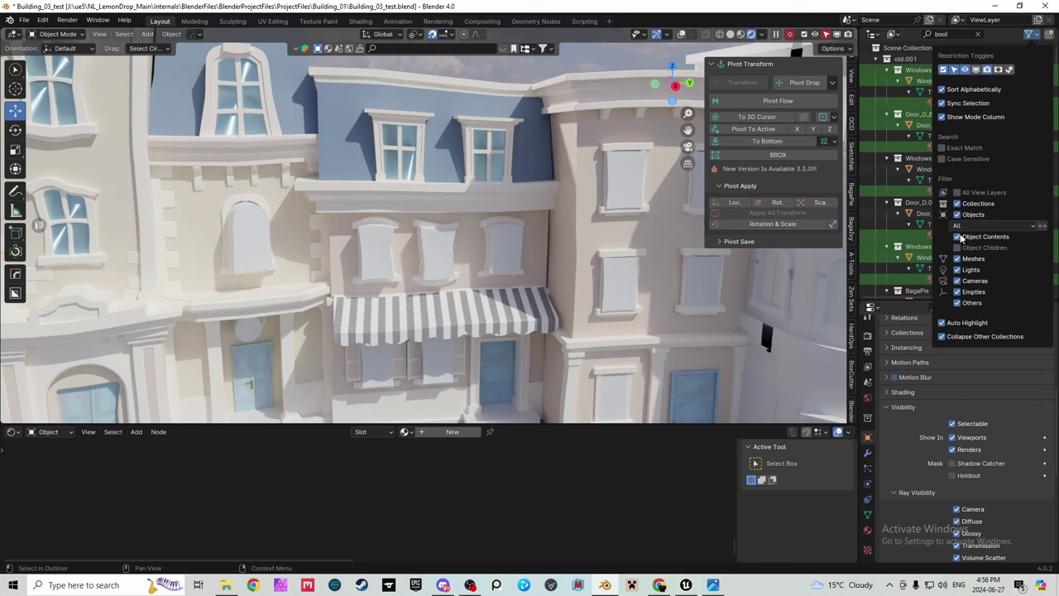
click(960, 238)
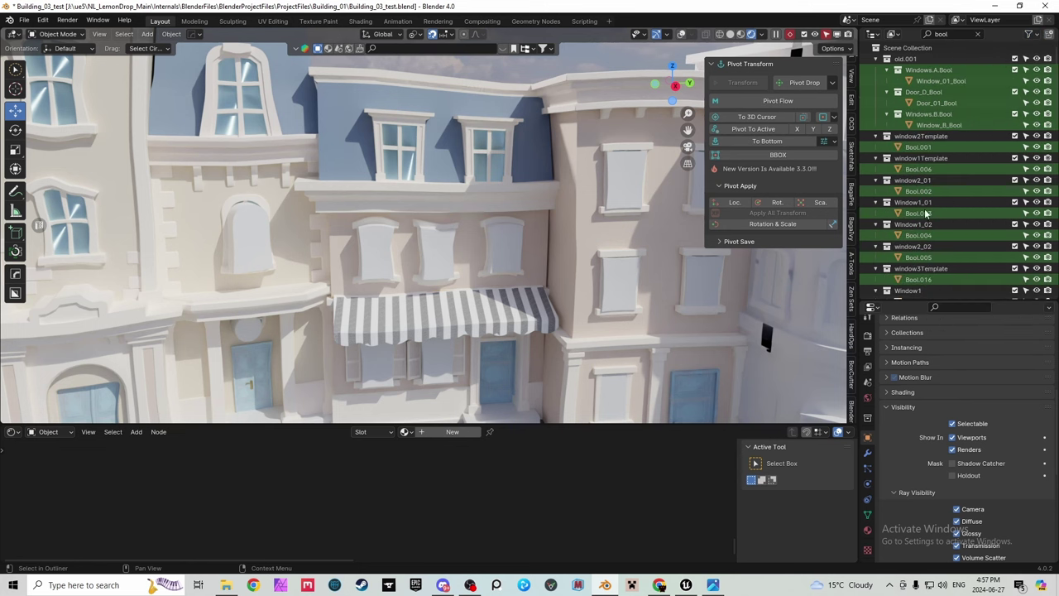
click(1030, 34)
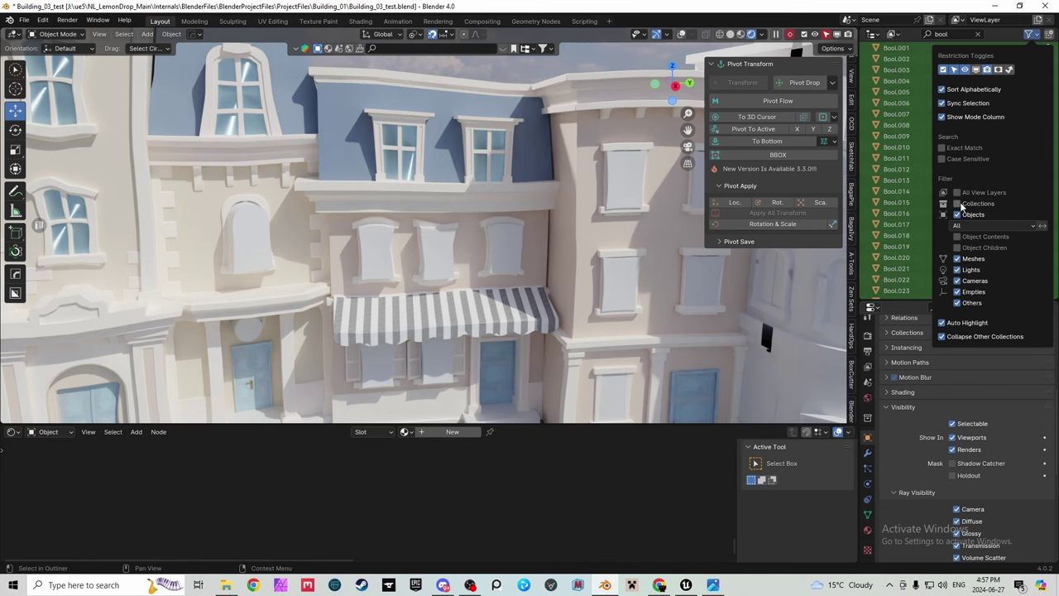
click(960, 204)
Step: Select Door_01_Bool and Window_01_Bool in turn in the filtered list, and view the wider street
scroll(886, 230, down, 5)
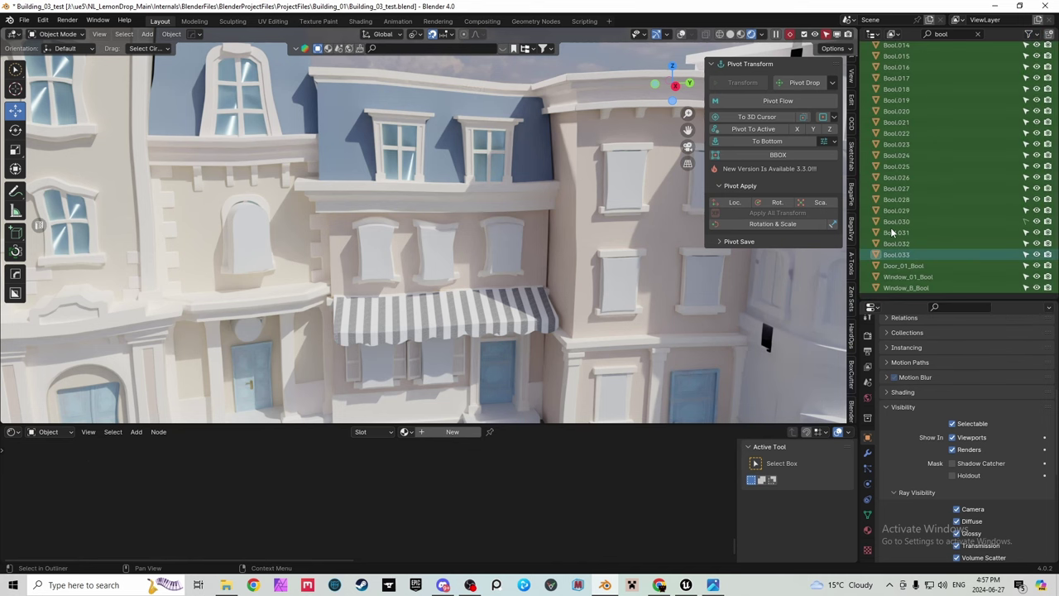
click(908, 268)
click(909, 276)
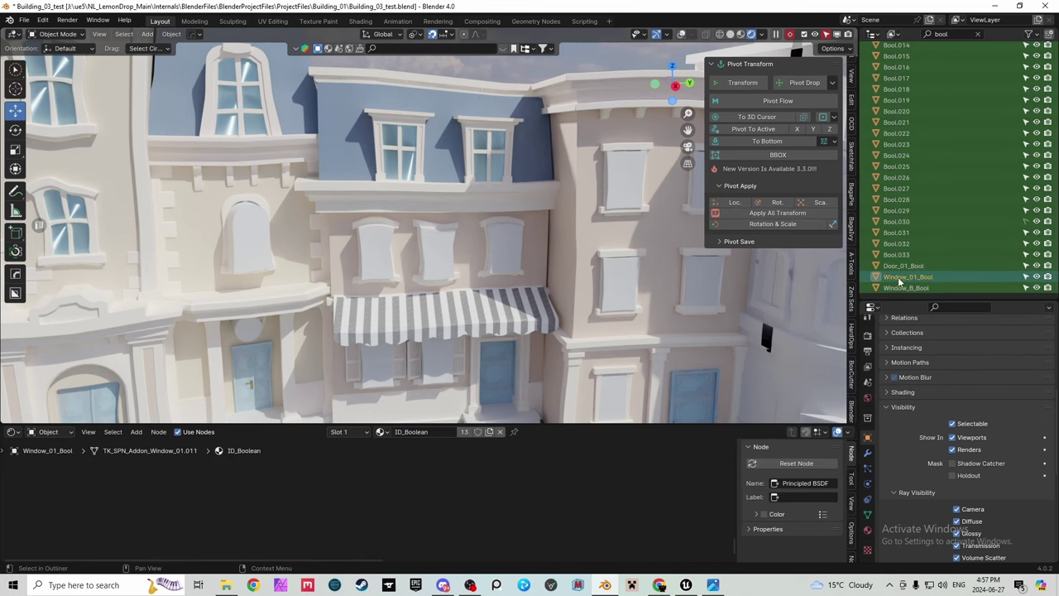
scroll(521, 235, down, 5)
scroll(511, 283, up, 3)
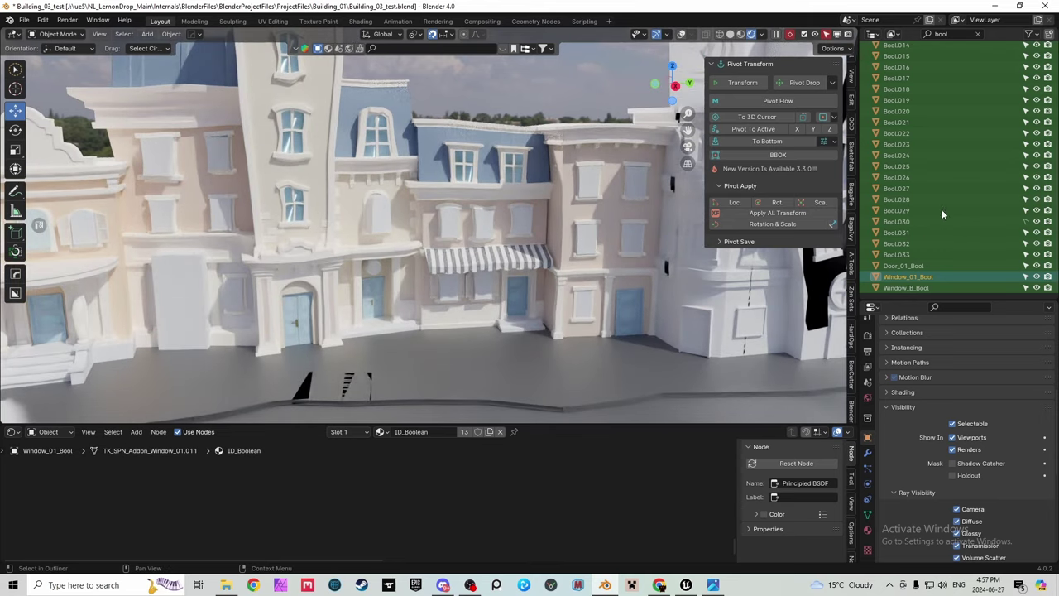
Step: Clear the outliner's name filter and filter by "bool" again
click(979, 35)
click(960, 34)
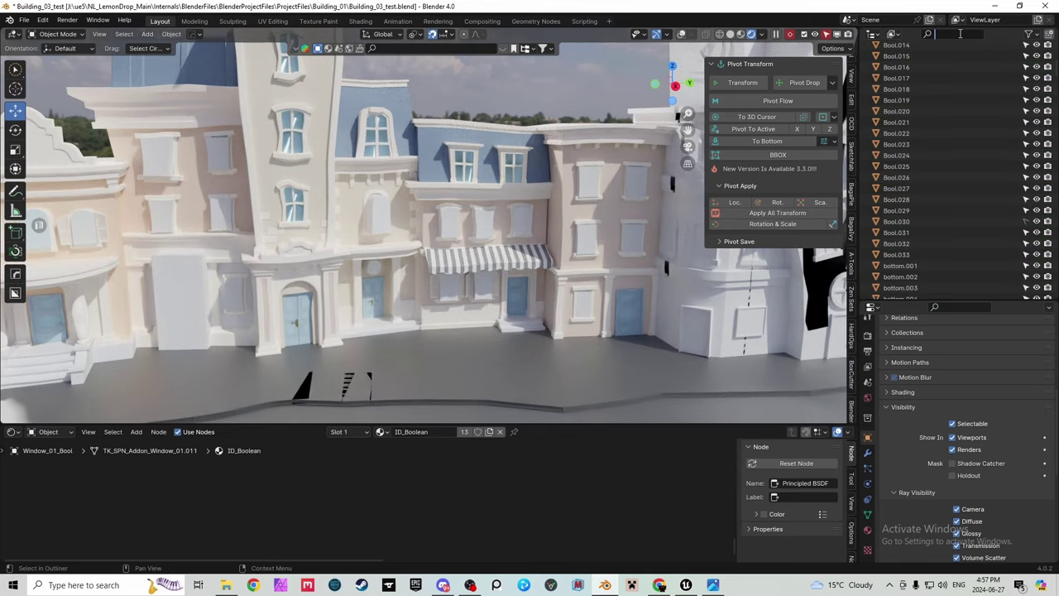
text(bool)
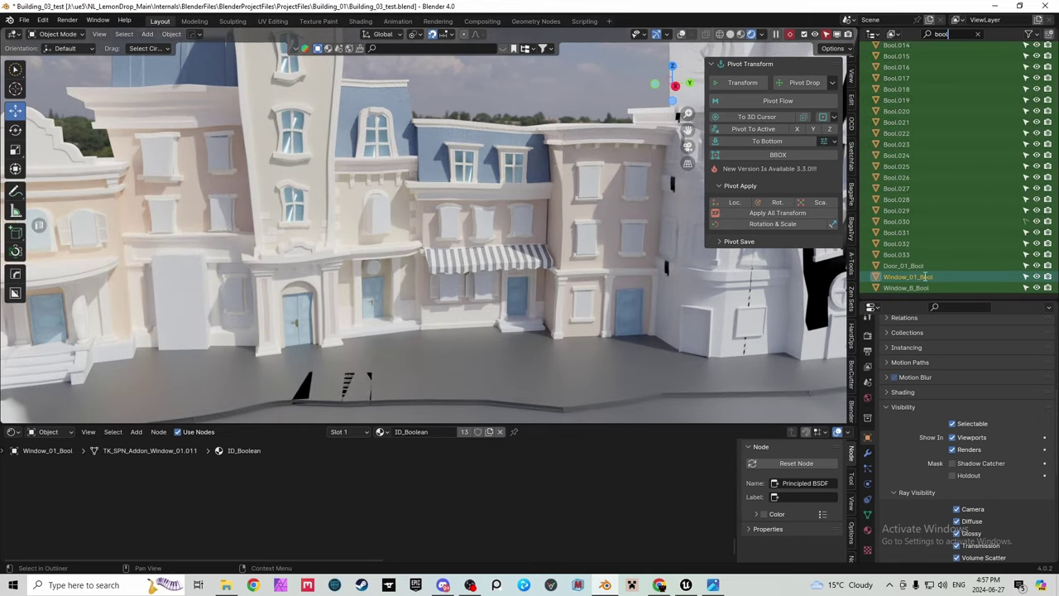
Step: Hide Window_01_Bool, show it again, and select the tall white panel beside the tower entrance
click(1036, 277)
click(1036, 276)
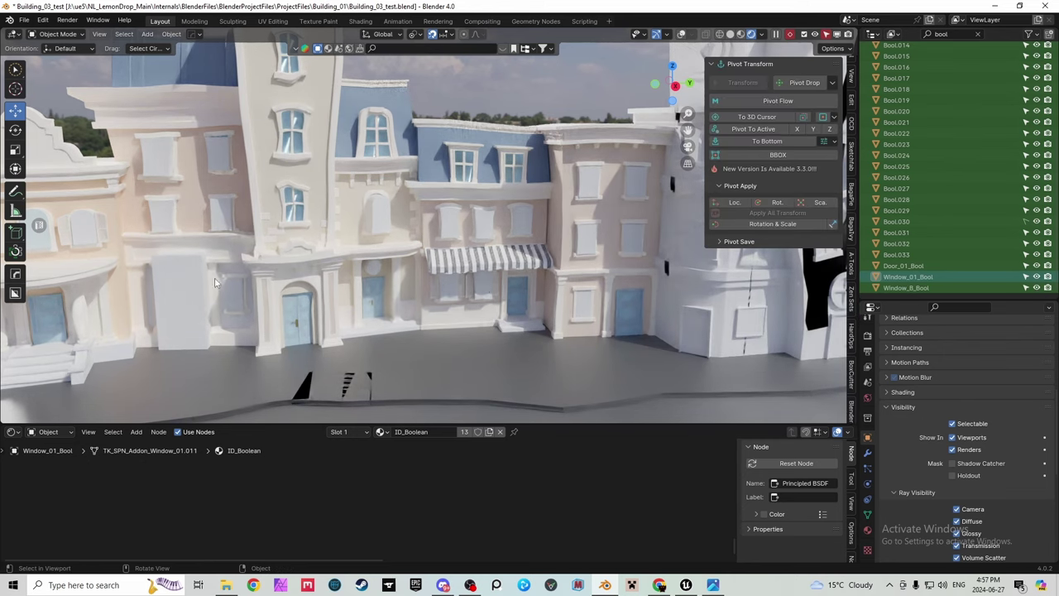
click(154, 273)
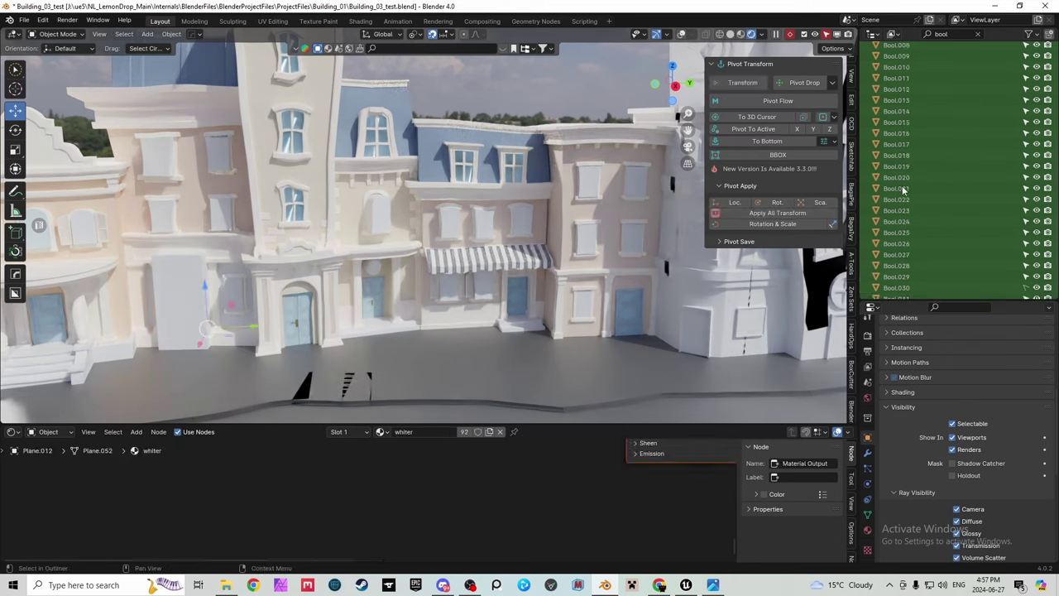
Step: Make Bool.030 selectable, and repeatedly hide and show it, leaving it shown in the viewport
scroll(905, 190, up, 5)
scroll(905, 189, down, 5)
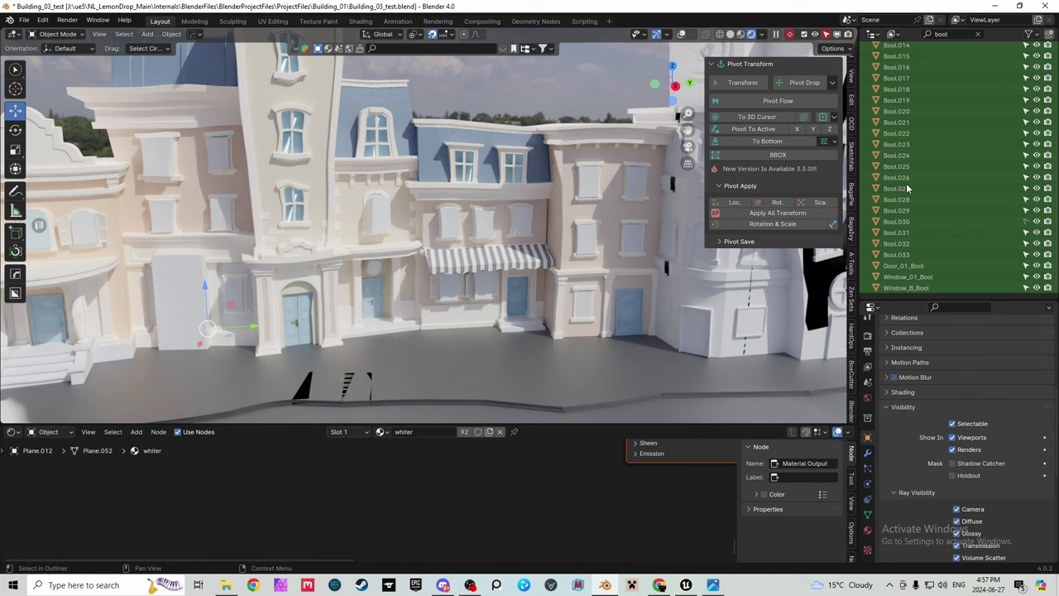
click(1028, 222)
click(1036, 223)
click(1036, 222)
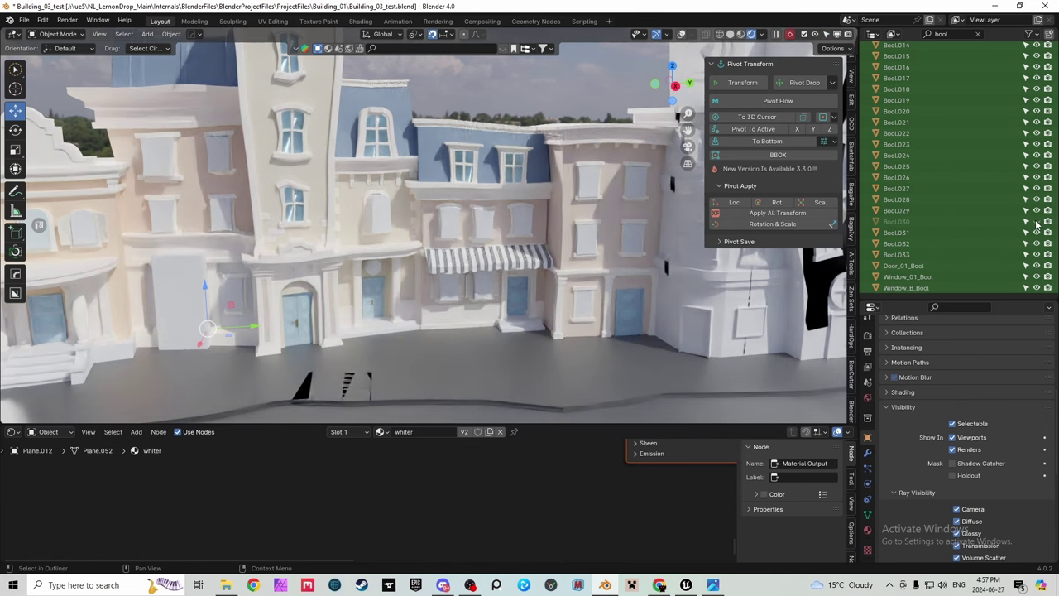
click(1036, 223)
click(1036, 223)
click(1036, 222)
click(1037, 223)
Step: Hide and show Window_B_Bool, Window_01_Bool and Door_01_Bool one after another
click(1037, 287)
click(1037, 287)
click(1037, 276)
click(1037, 276)
click(1037, 266)
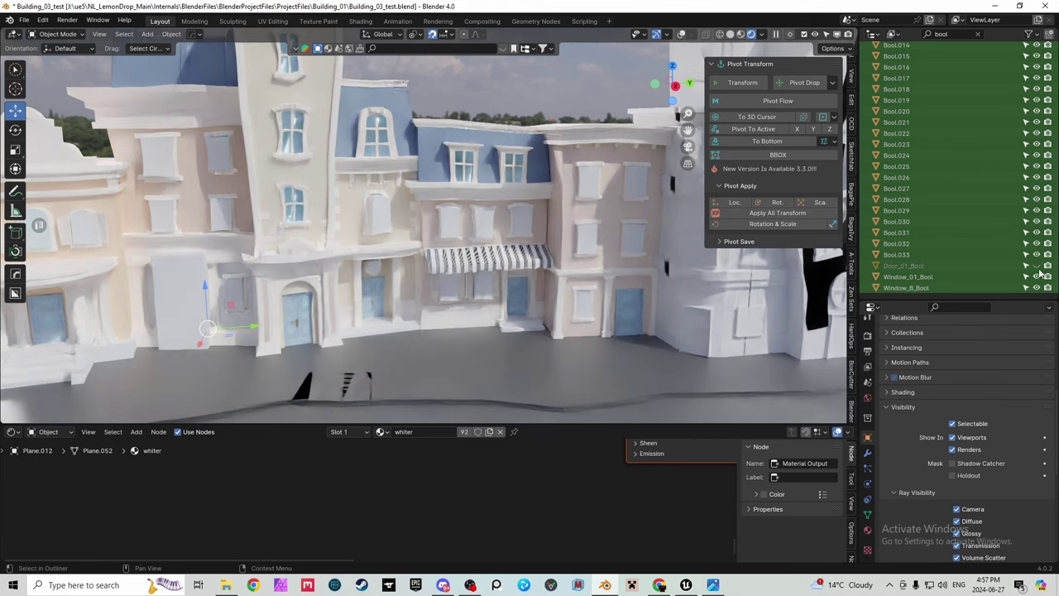
click(1037, 266)
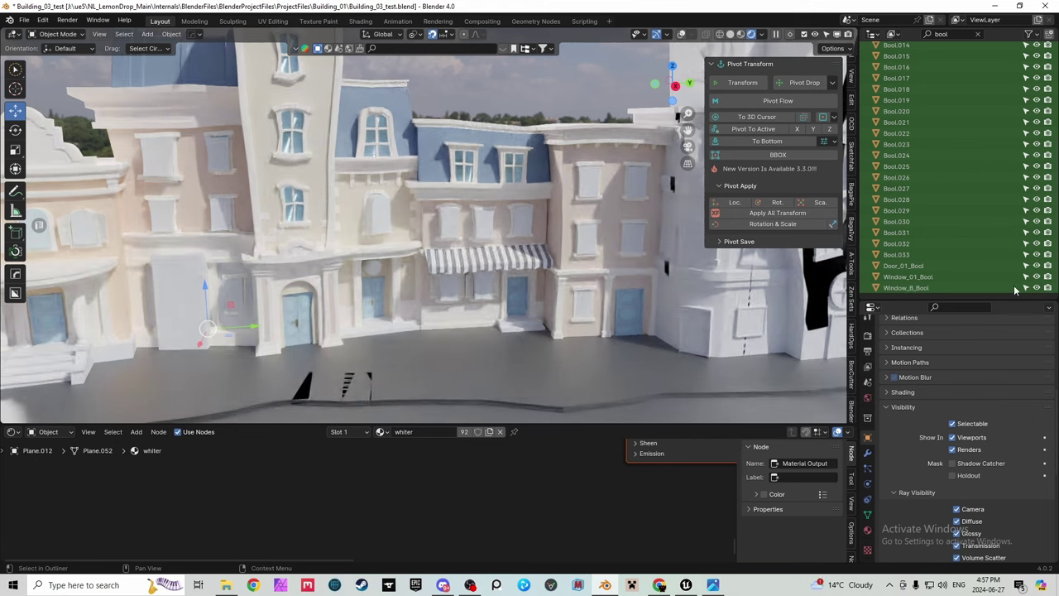
Step: Make all booleans in the filtered list unselectable, from Window_B_Bool up to Bool.001, with Bool.006 to Bool.013 selected
drag(1025, 287, 1026, 248)
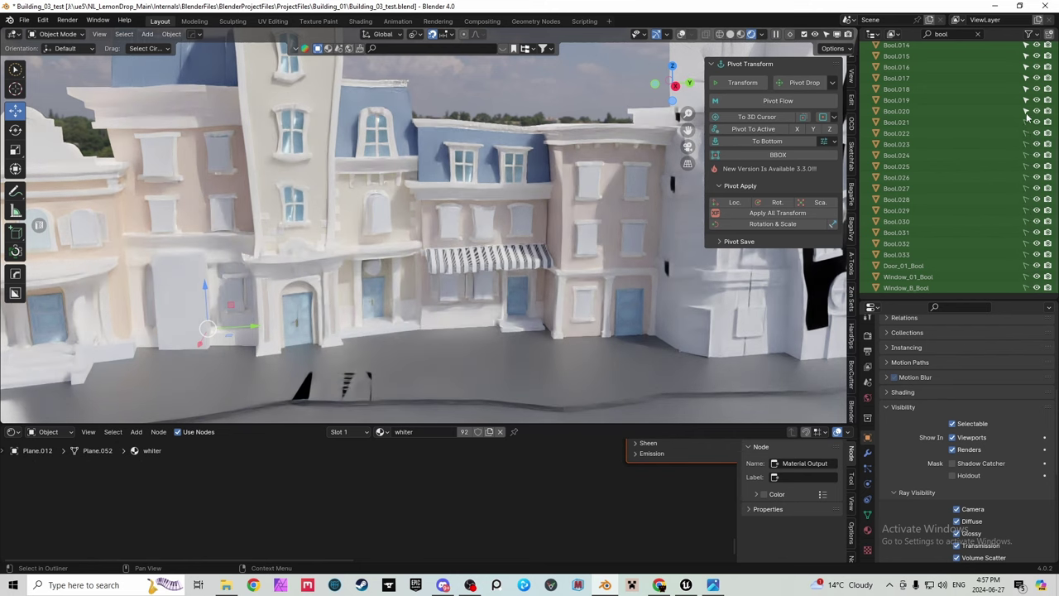
scroll(1026, 43, up, 4)
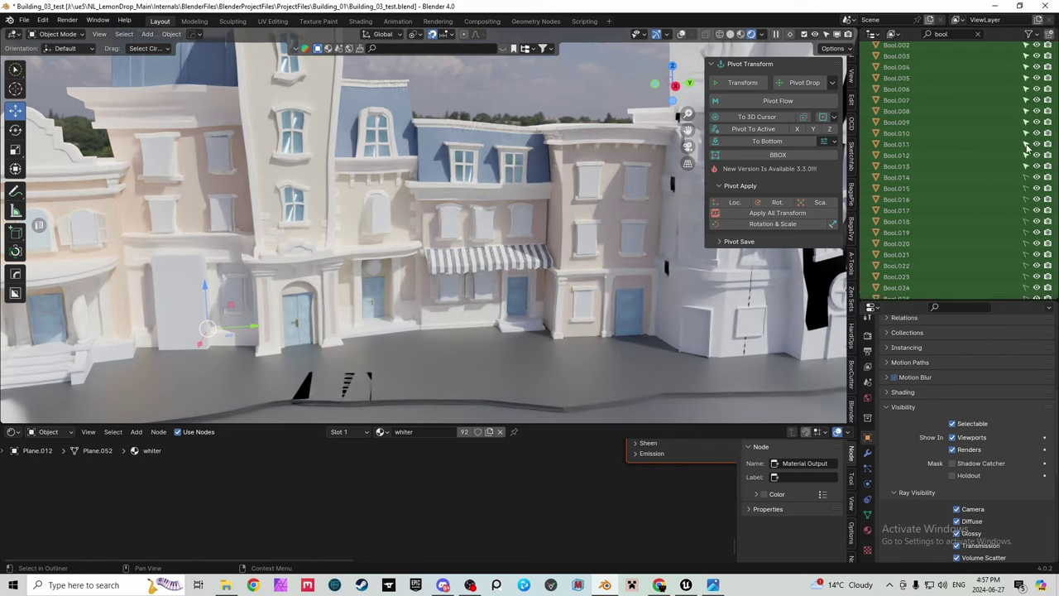
click(998, 167)
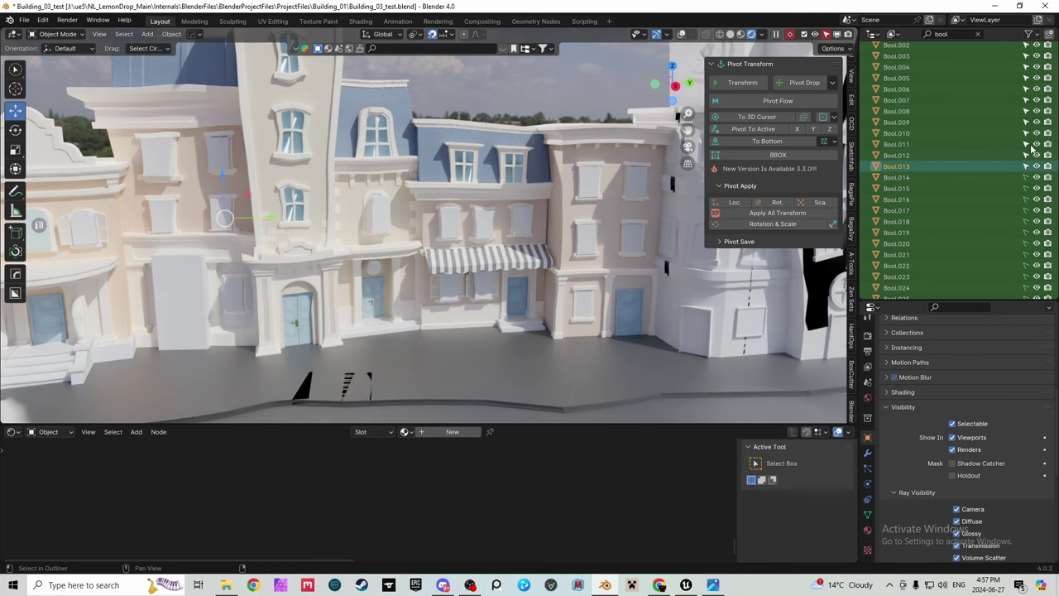
shift+click(986, 89)
click(1037, 133)
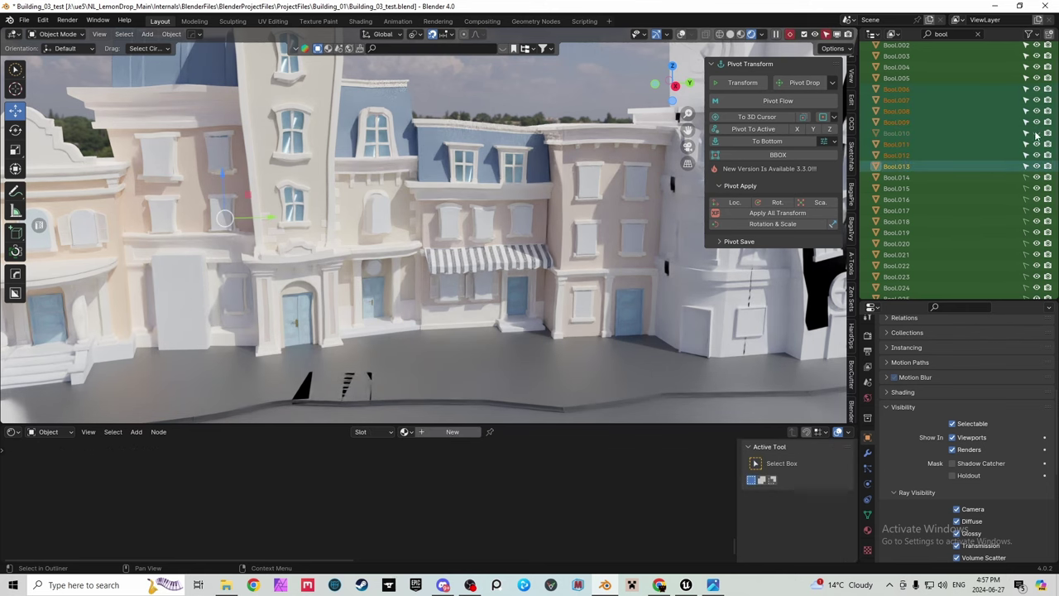
click(1027, 134)
click(1036, 134)
drag(1025, 166, 1024, 74)
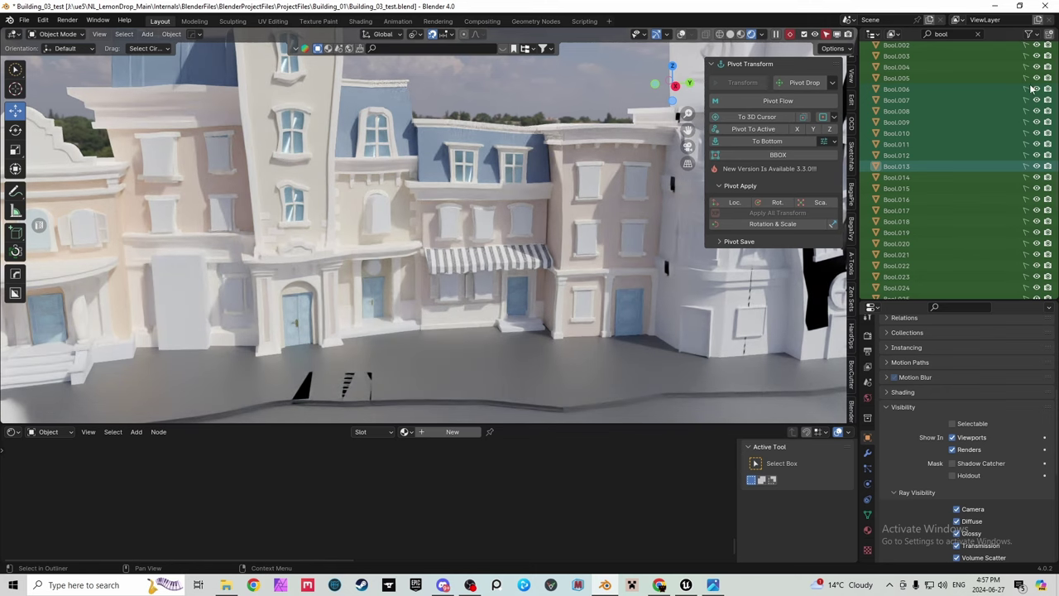
scroll(1031, 107, up, 1)
scroll(1028, 99, down, 5)
scroll(1024, 174, up, 5)
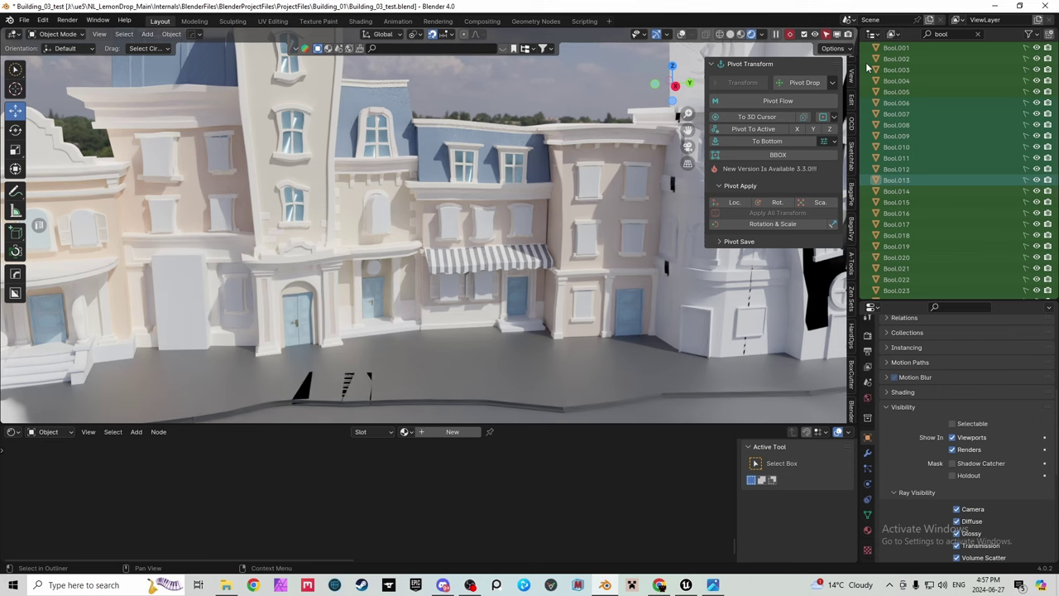
Step: Box-select the whole street of buildings with its ground in top view, using solid shading and X-ray
click(671, 64)
scroll(675, 63, down, 3)
click(730, 34)
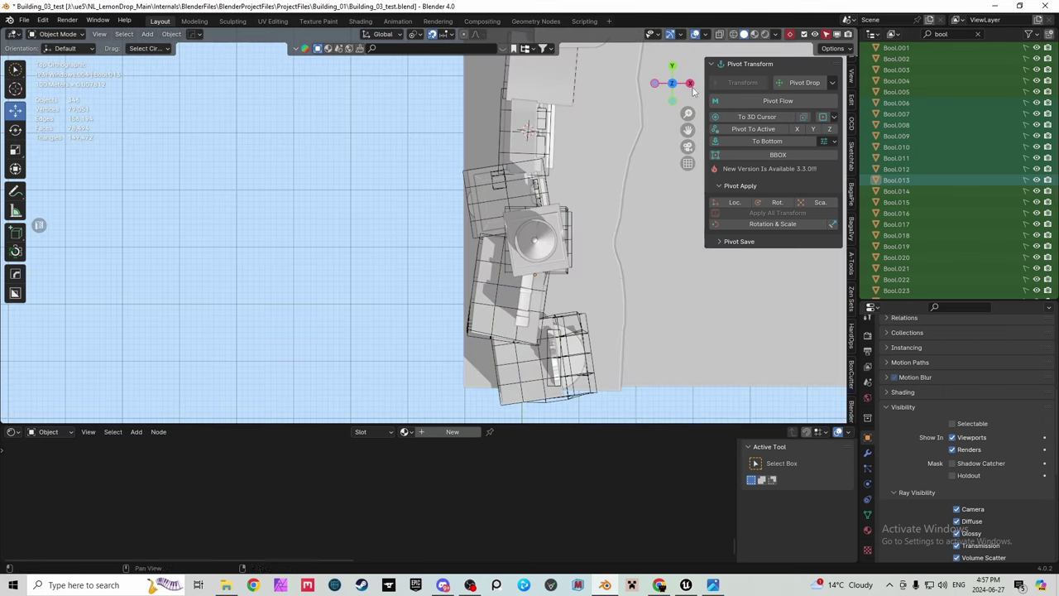
scroll(513, 173, down, 7)
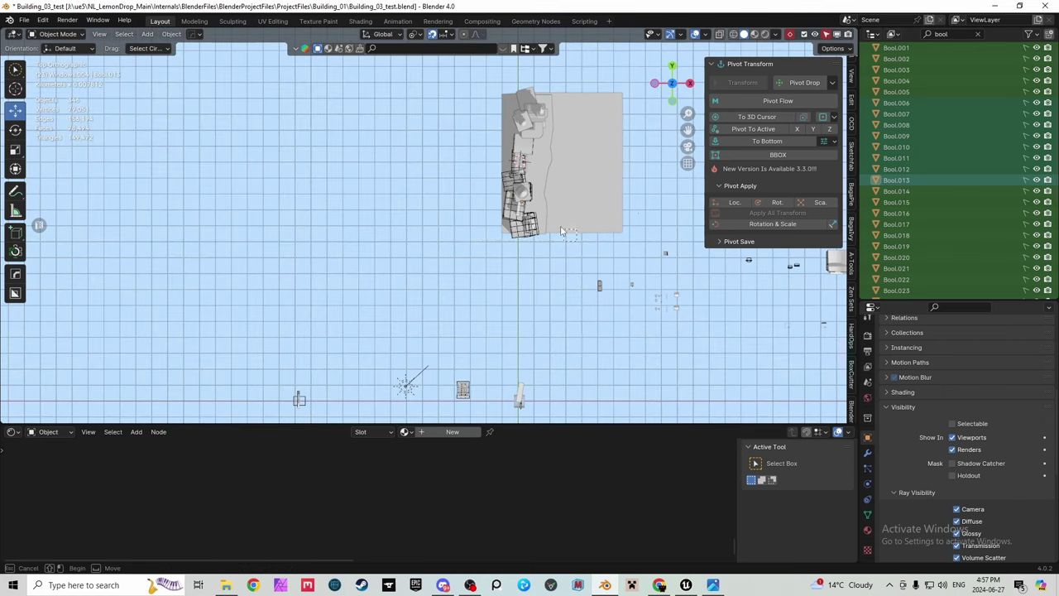
click(719, 35)
key(b)
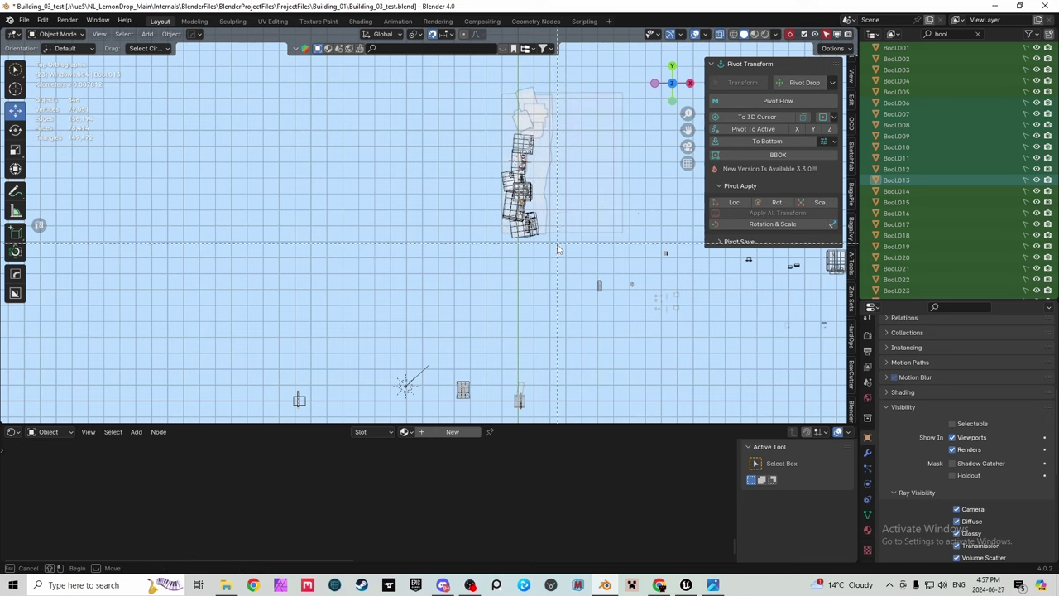
drag(560, 255, 459, 93)
Step: Start an FBX export of the selected street and browse to the NL_LemonDrop_Main\Externals\Sources folder
click(24, 20)
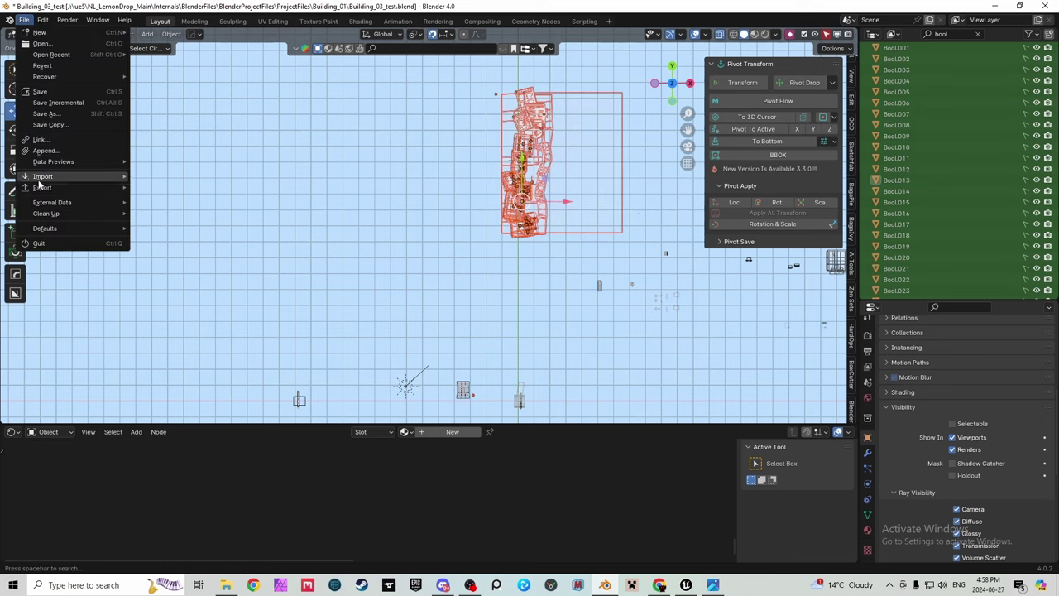
mouse_move(86, 189)
click(187, 275)
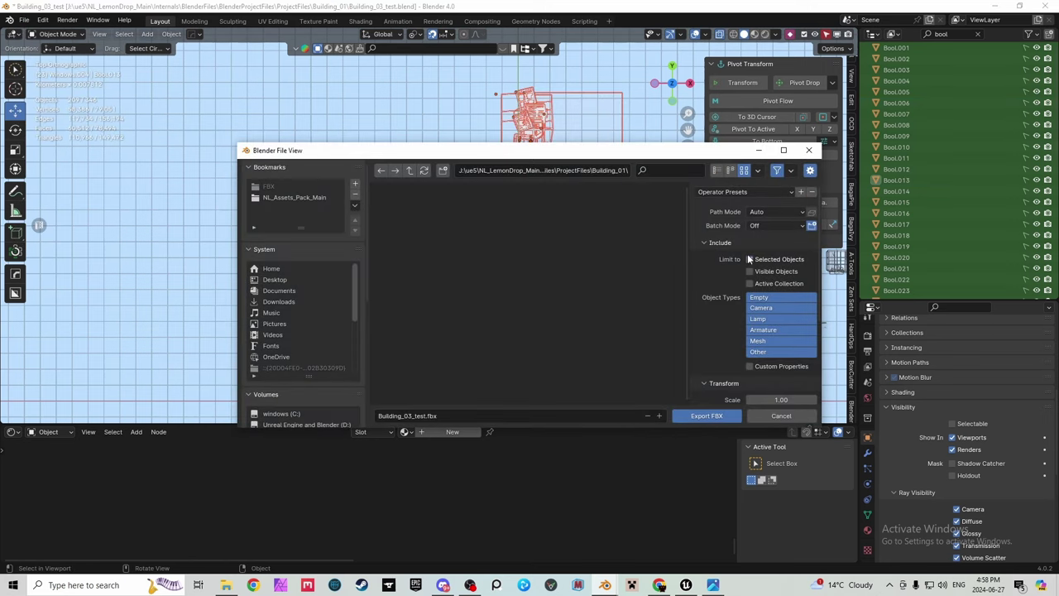
click(409, 170)
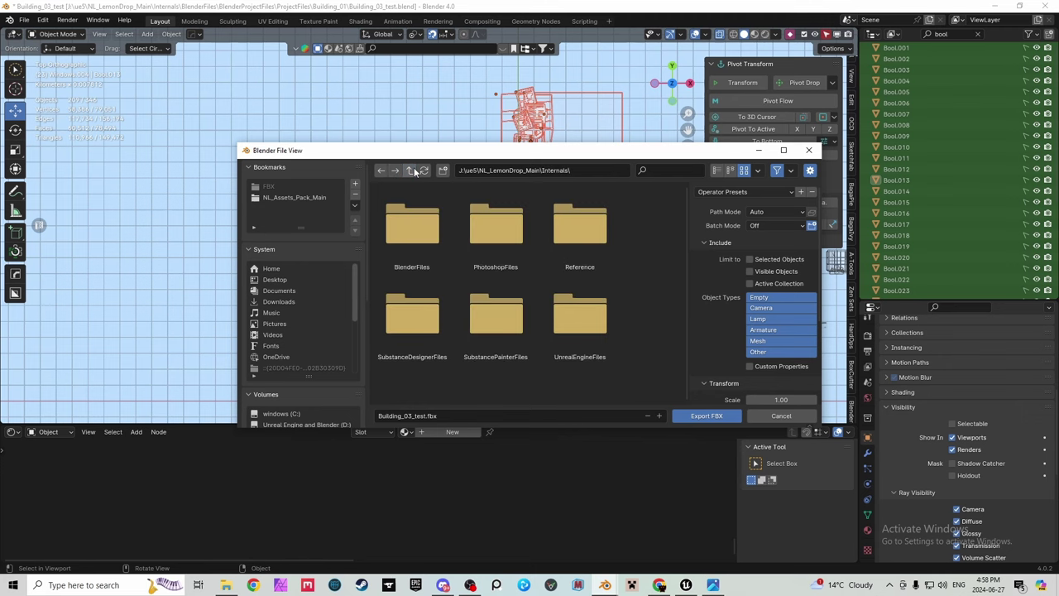
click(411, 169)
double_click(437, 243)
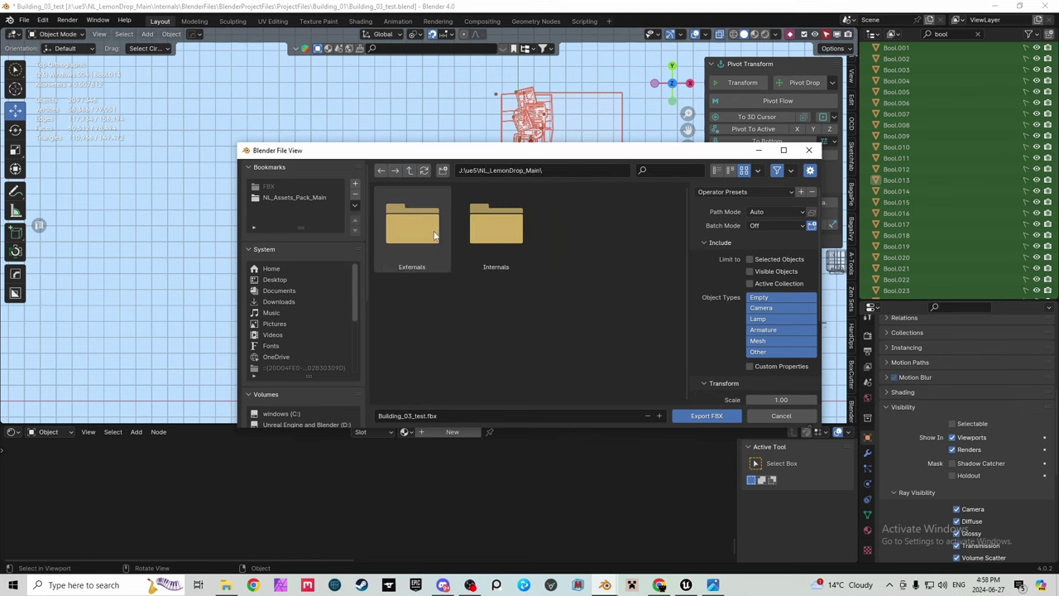
double_click(422, 239)
double_click(410, 293)
double_click(411, 290)
double_click(413, 248)
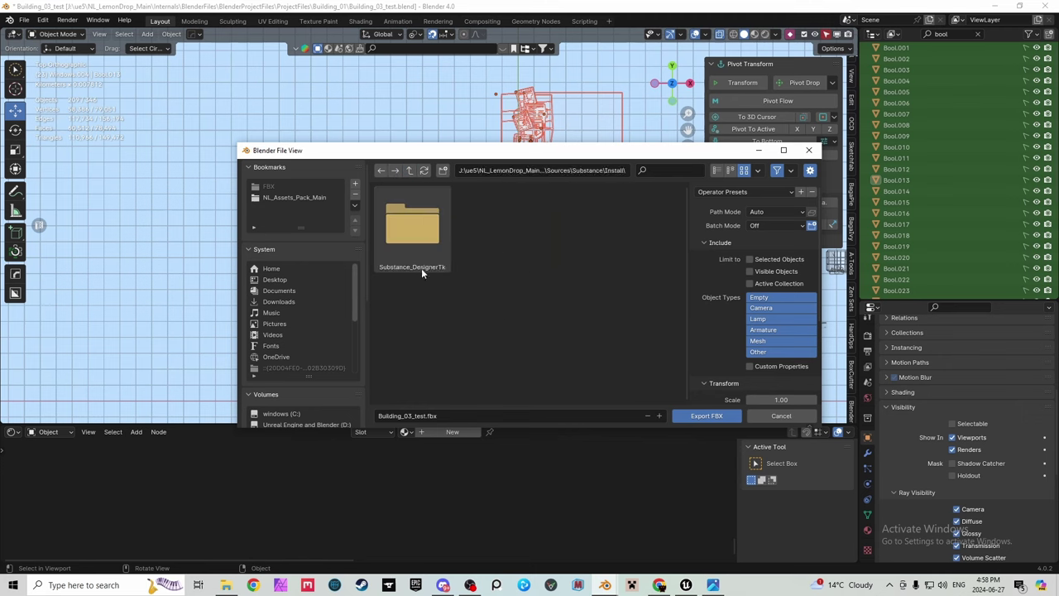
click(409, 170)
click(409, 170)
Step: Choose the existing BuildingsFull.fbx in the Blender\BuildsFulls folder as the export target
double_click(412, 248)
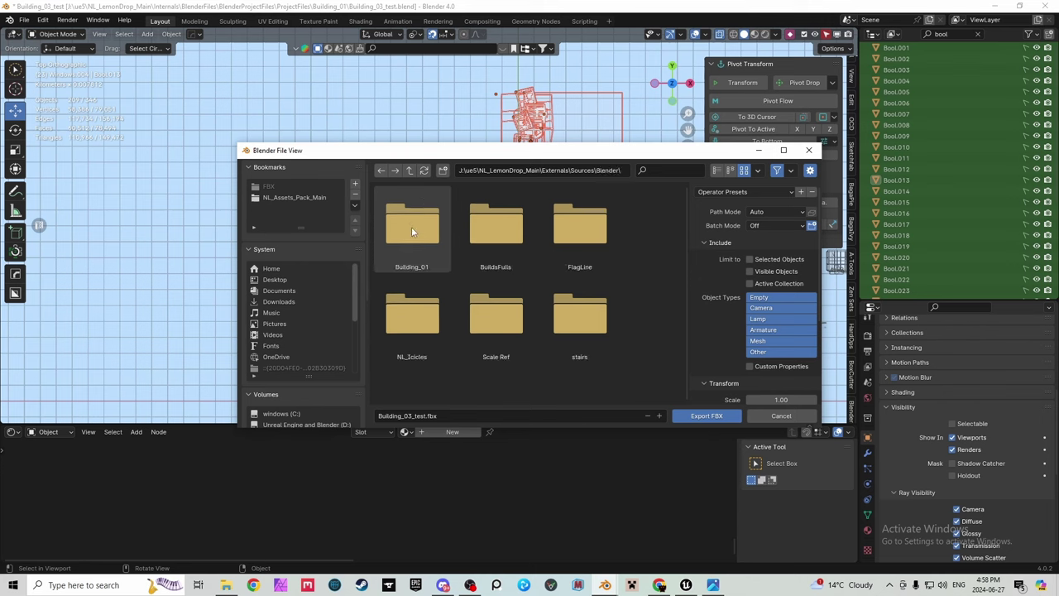
double_click(493, 235)
click(414, 232)
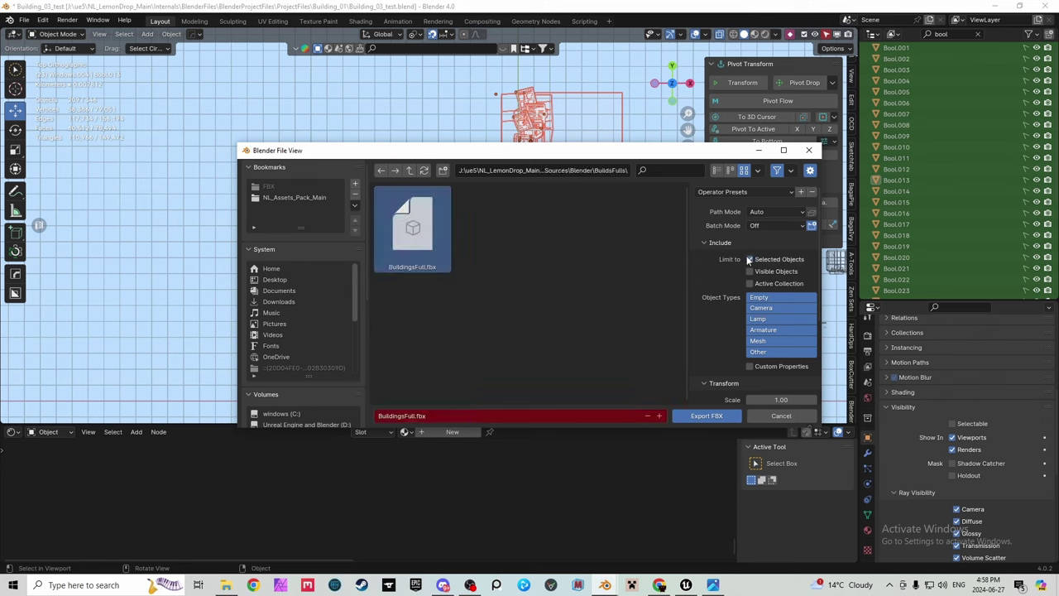
Step: Export the FBX limited to selected objects, with Add Leaf Bones and Bake Animation off and Apply Modifiers on
scroll(703, 363, down, 5)
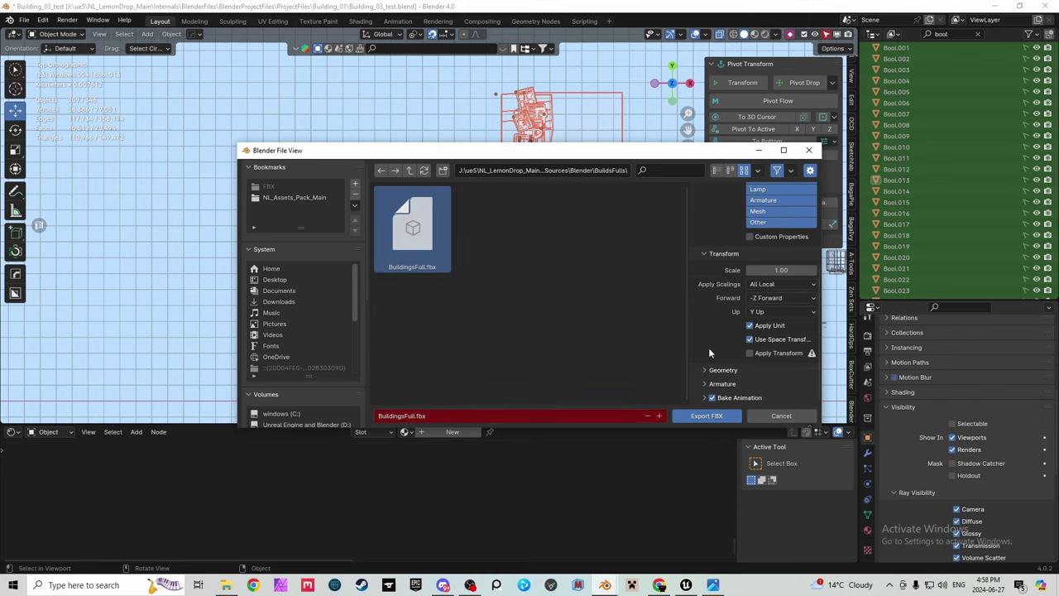
scroll(718, 382, down, 3)
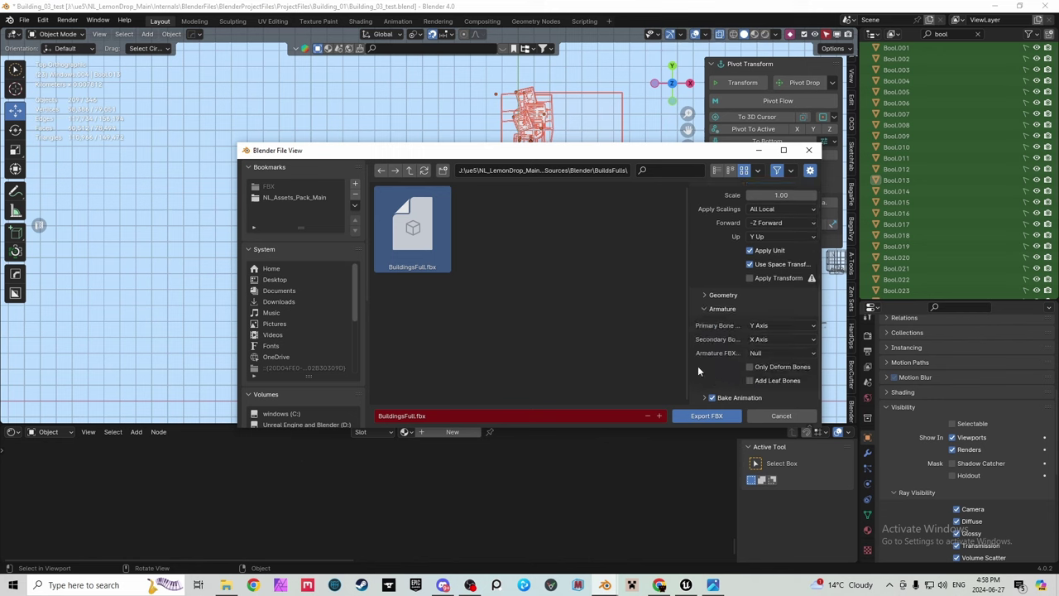
click(709, 397)
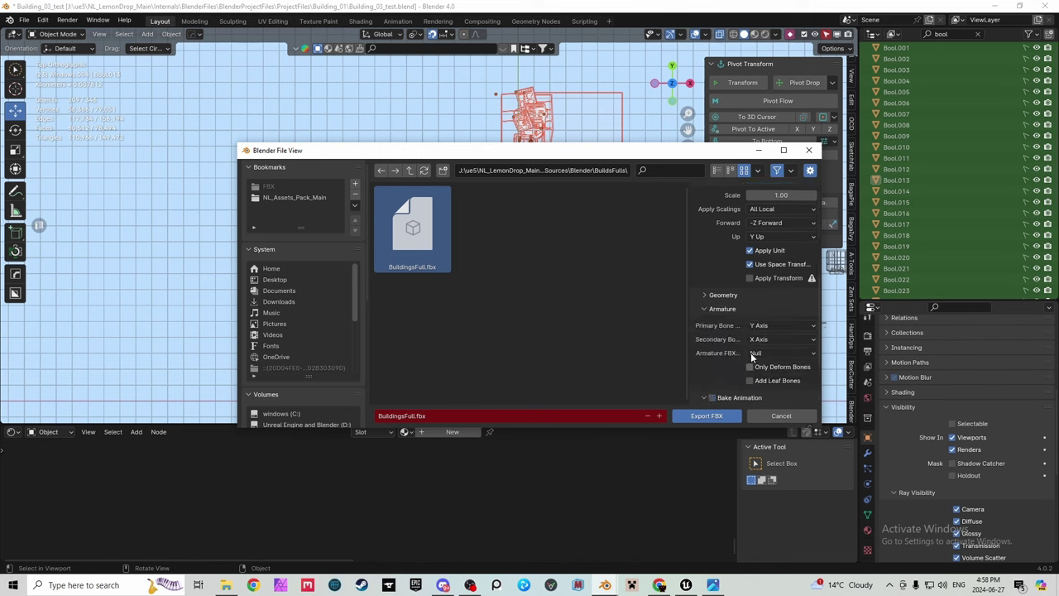
click(706, 295)
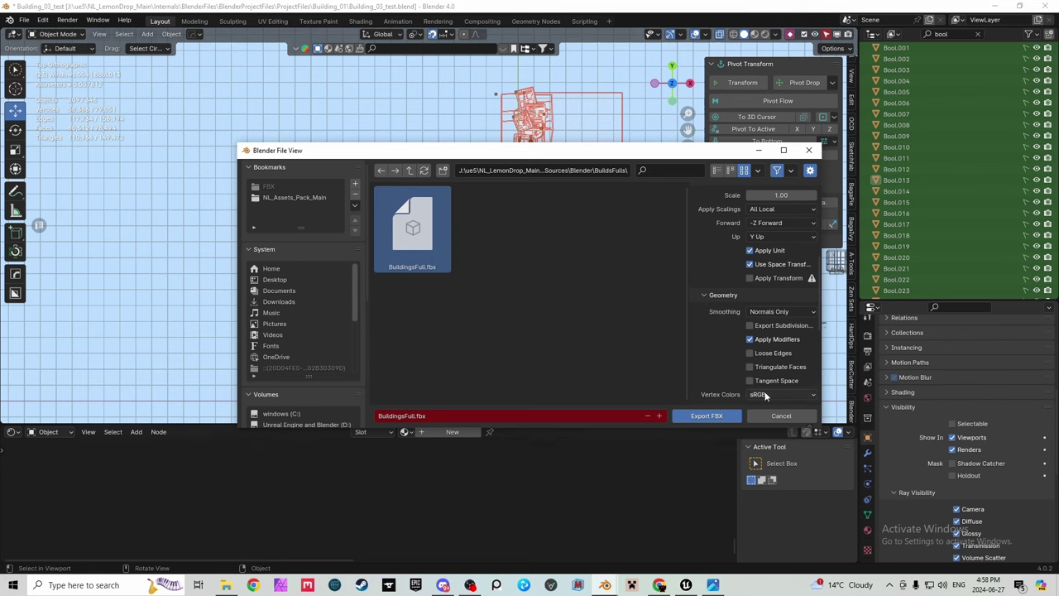
click(706, 416)
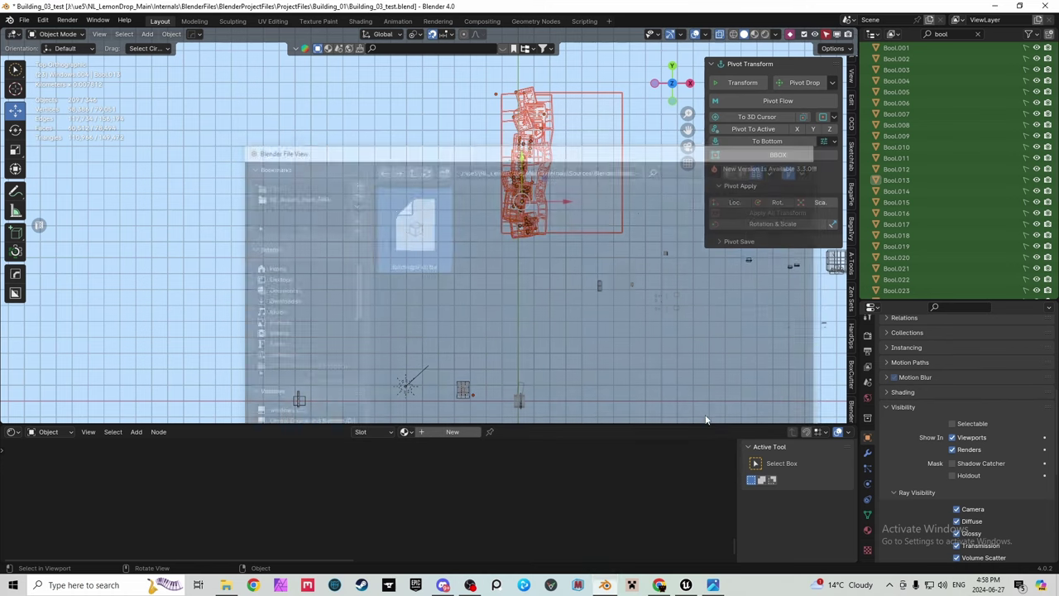
Step: Switch to Unreal Engine, locate the placed buildings' BuildingsFull mesh in the project content, and reimport it
click(686, 585)
right_click(460, 262)
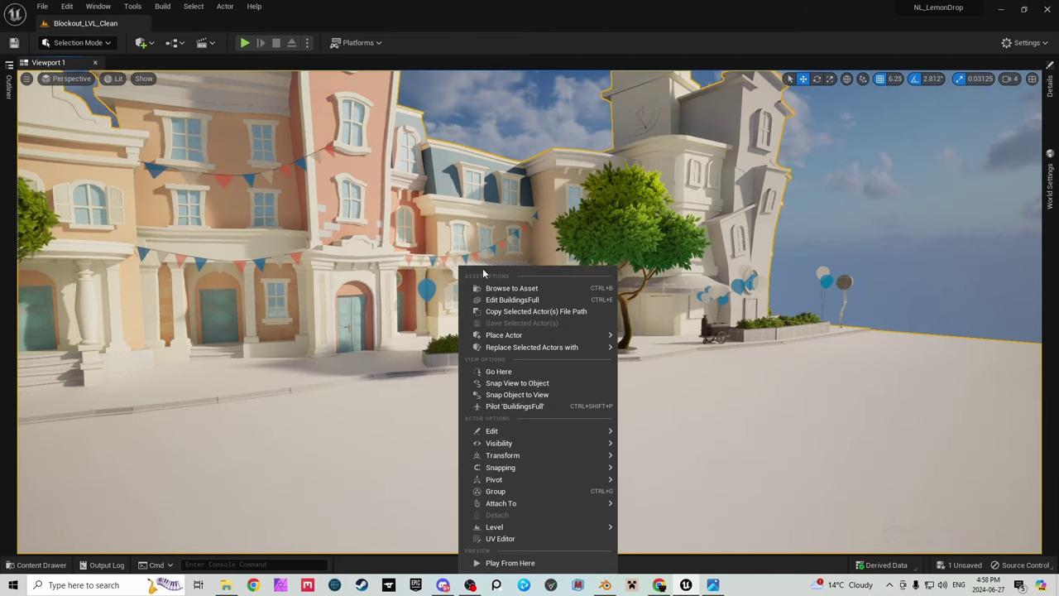
click(487, 288)
right_click(376, 425)
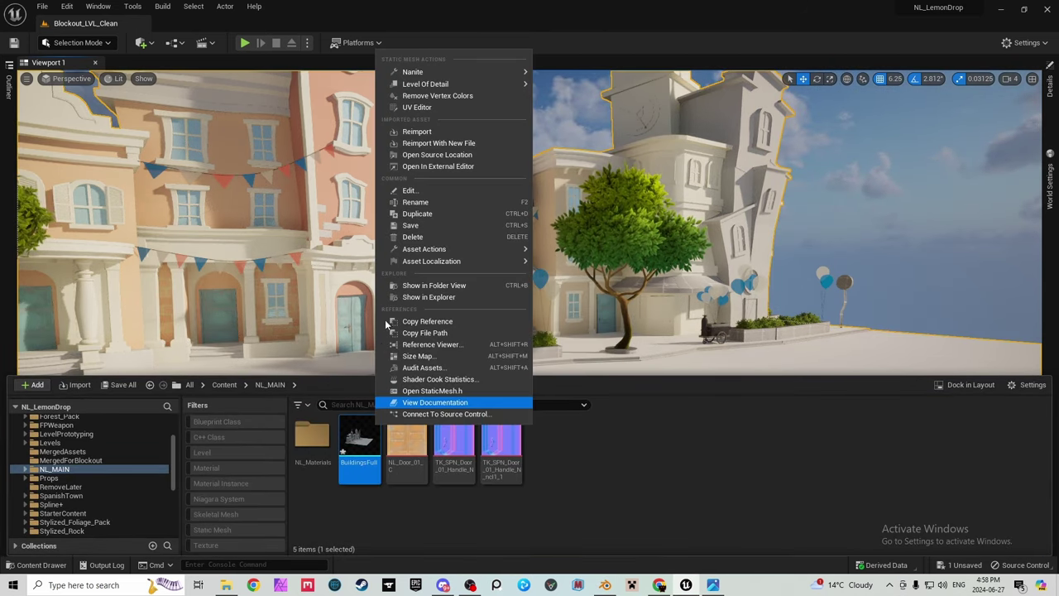
click(430, 132)
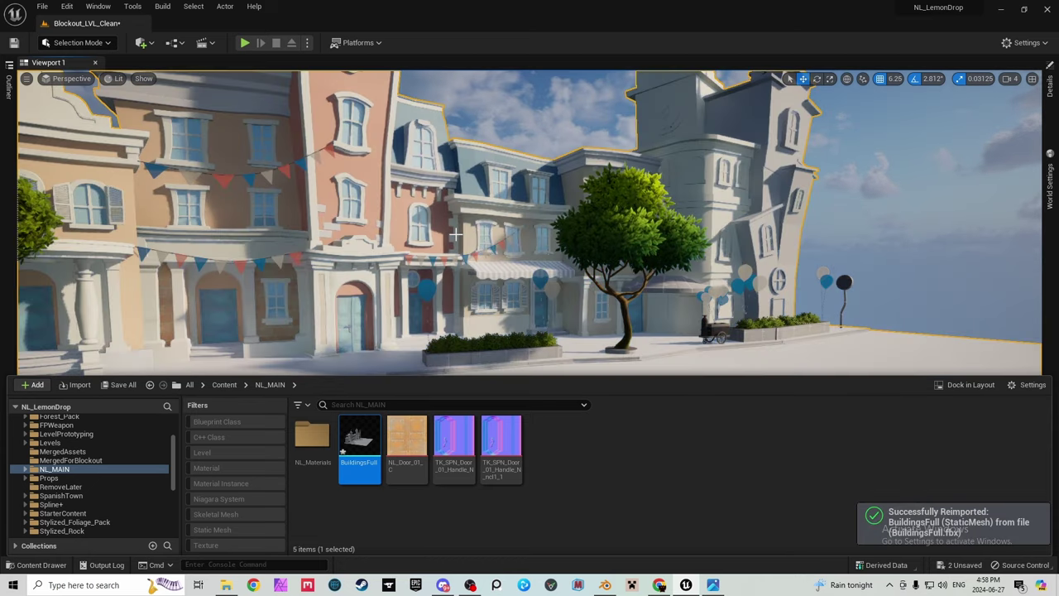
Step: Delete the selected object in the street scene and inspect the reimported facades near the tree and striped awning
right_drag(456, 234, 527, 237)
click(598, 289)
right_drag(598, 290, 579, 331)
key(Delete)
key(w)
right_drag(536, 288, 605, 504)
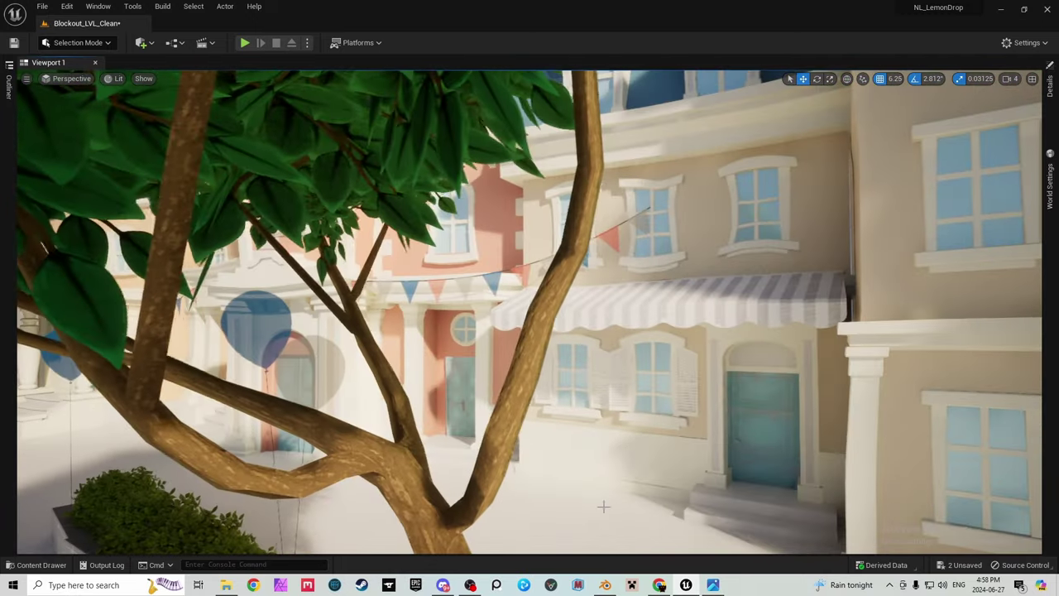
Step: Switch back to Blender and select Bool.001, Bool.006 and Bool.002 in turn in the filtered outliner, ending on Bool.006
click(606, 585)
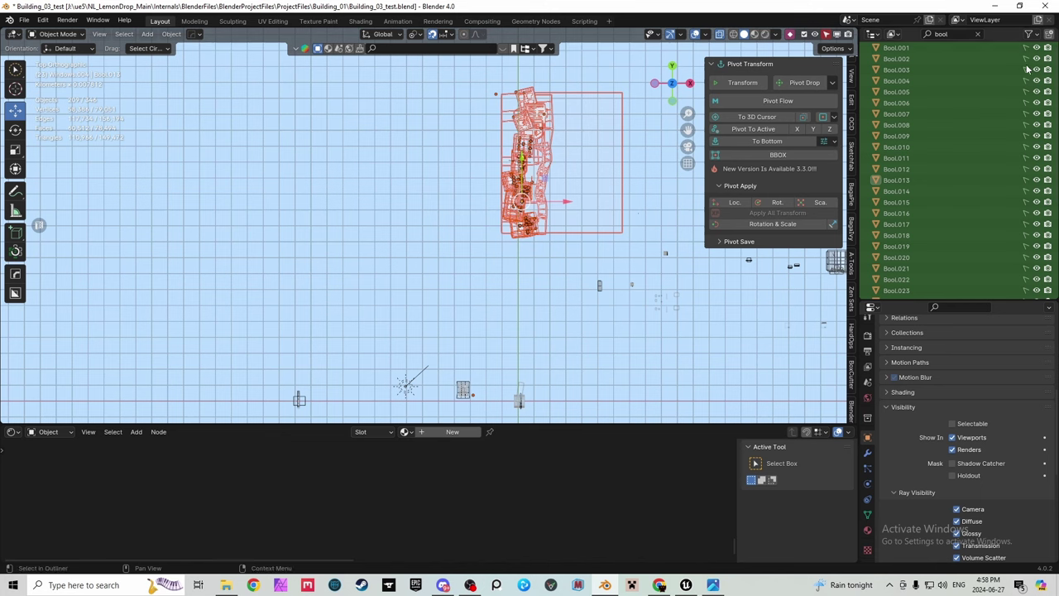
click(960, 51)
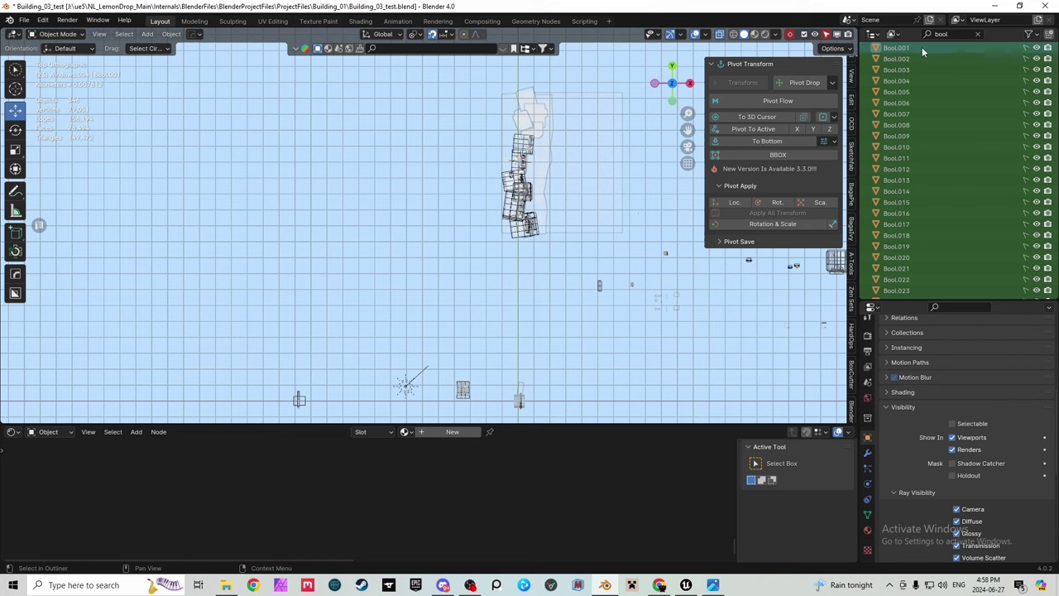
click(927, 101)
click(930, 60)
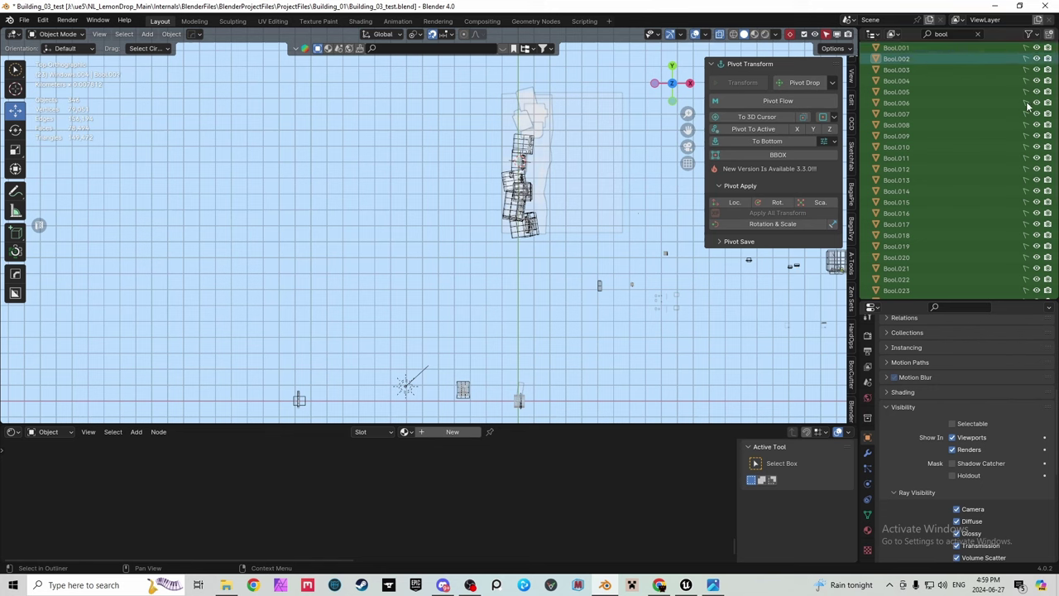
click(998, 103)
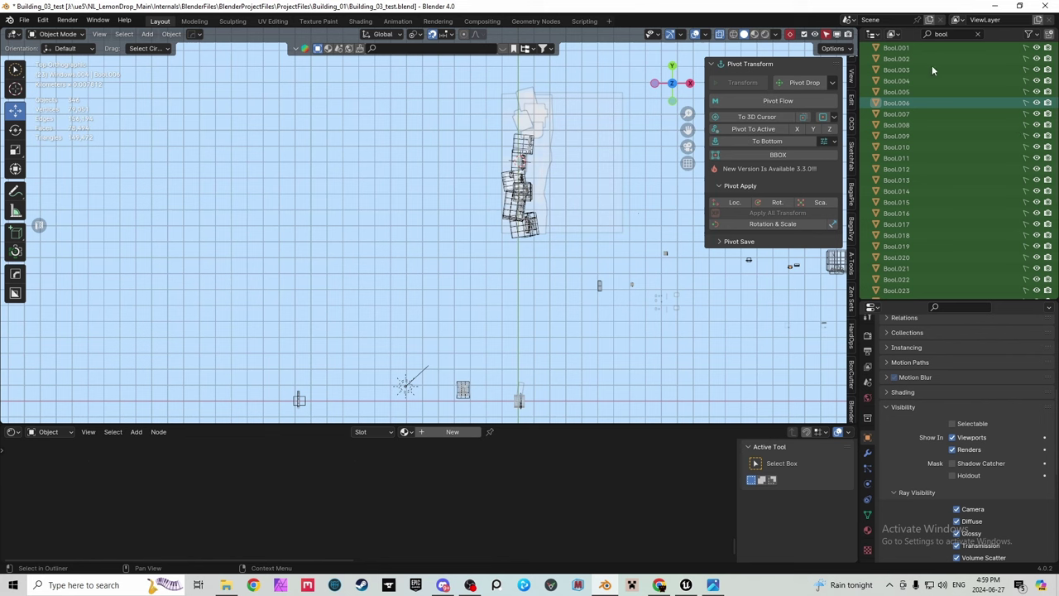
Step: Clear the "bool" search in the outliner and enable the Collections filter
click(980, 33)
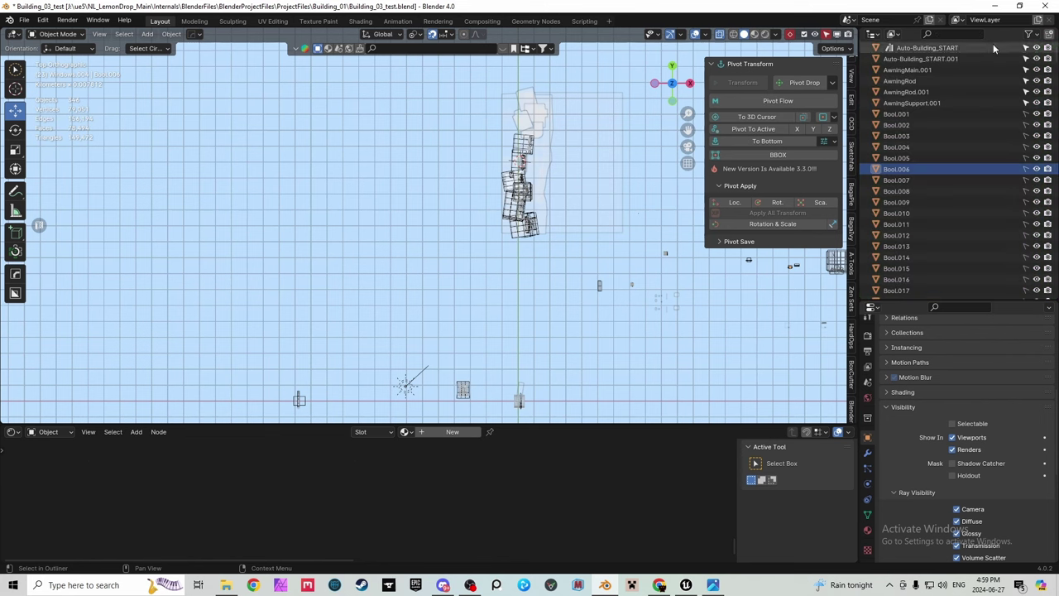
click(1028, 35)
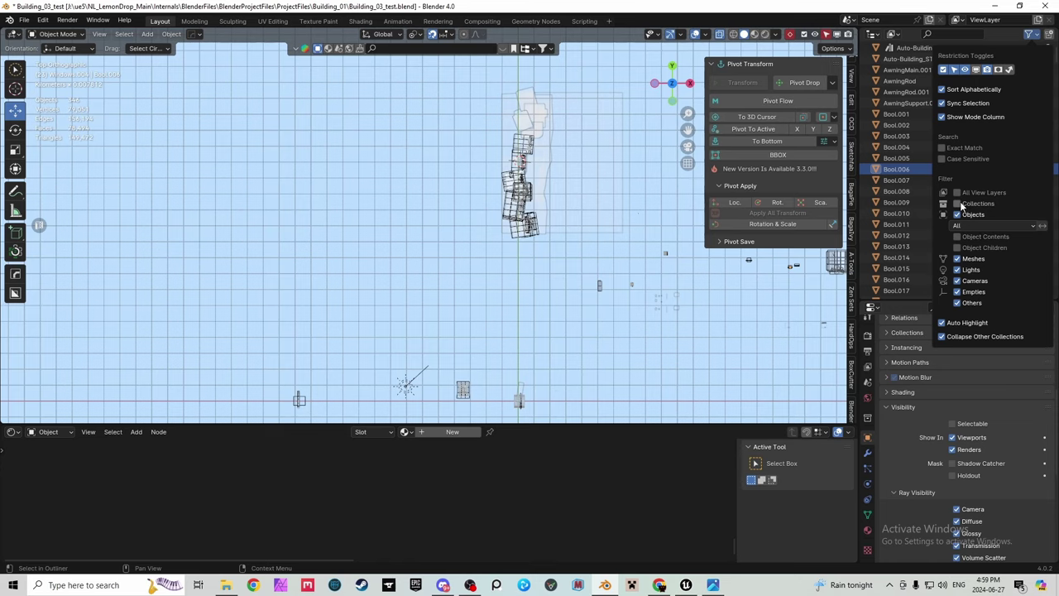
click(958, 203)
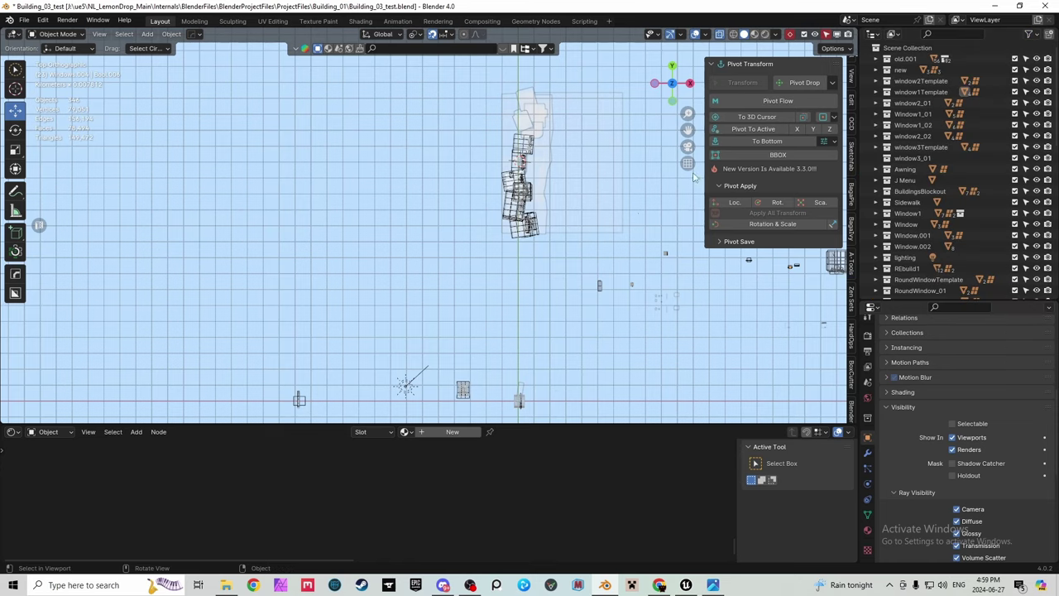
Step: Show the street of buildings in a perspective front view with viewport overlays and X-ray turned off
drag(674, 81, 672, 89)
click(695, 34)
scroll(566, 105, up, 6)
scroll(554, 246, up, 5)
scroll(518, 262, down, 3)
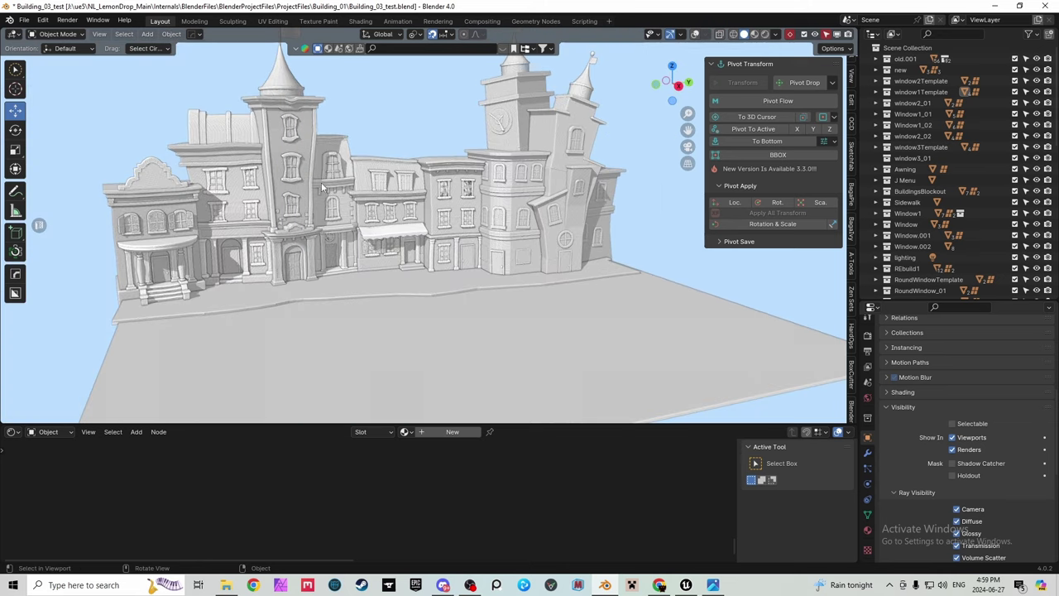
Step: Save the Building_03_test.blend file and look over the finished street facades
click(24, 20)
click(41, 92)
scroll(362, 293, down, 3)
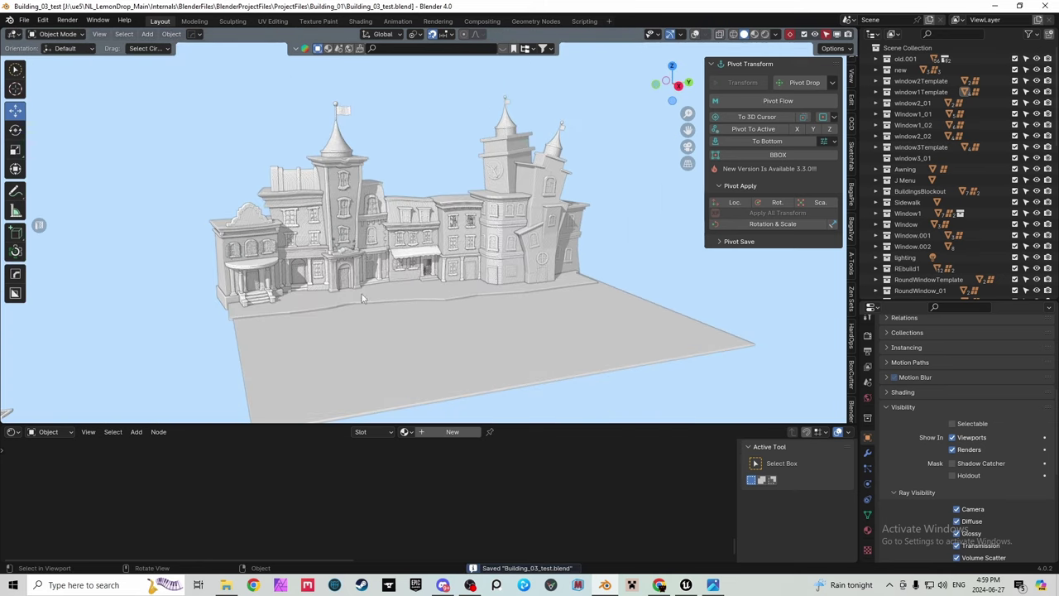
scroll(342, 283, up, 4)
scroll(341, 282, up, 1)
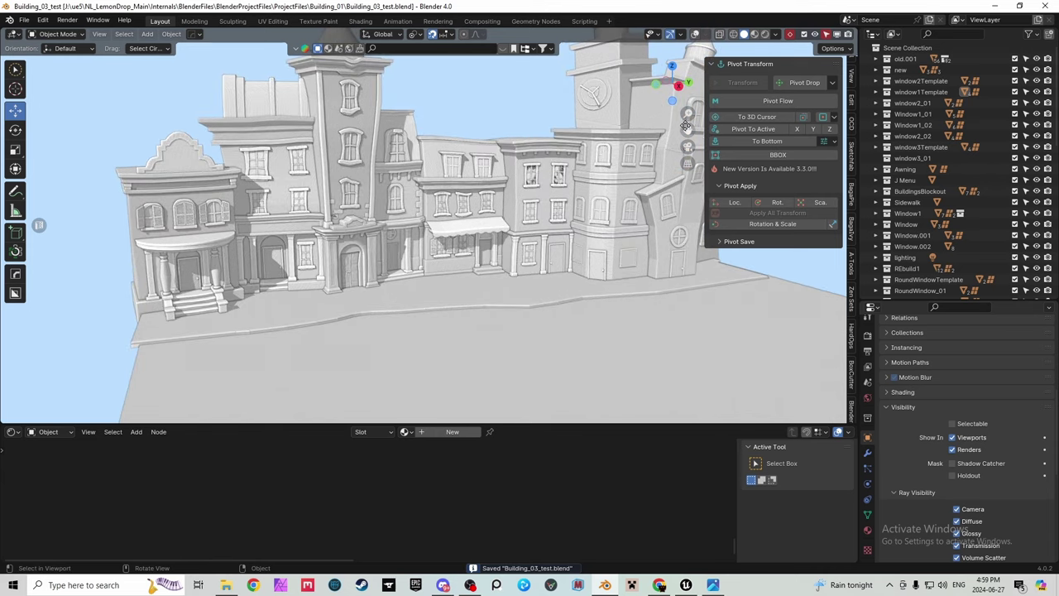
drag(687, 129, 686, 129)
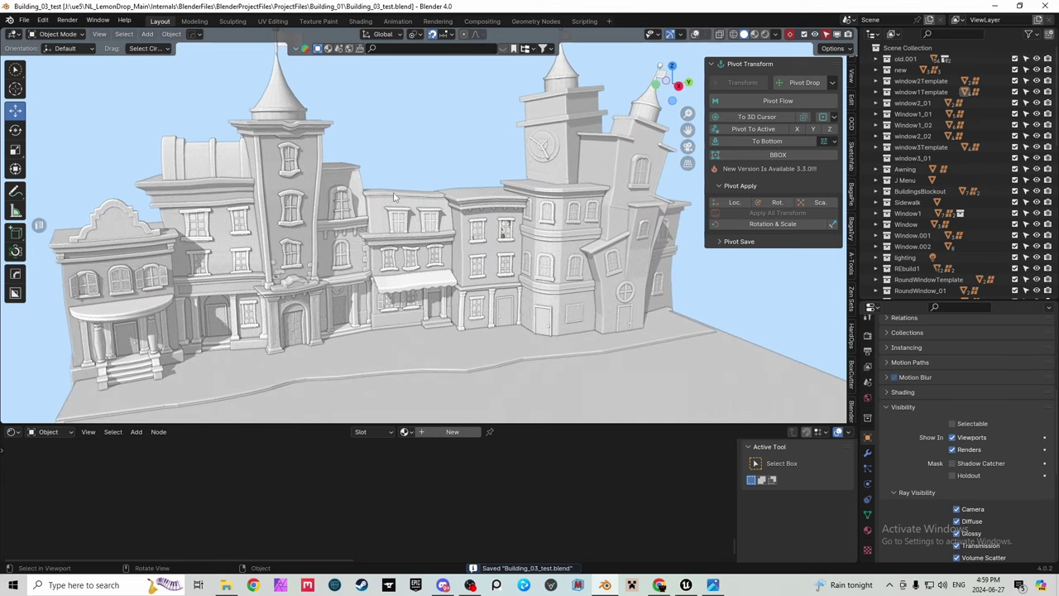